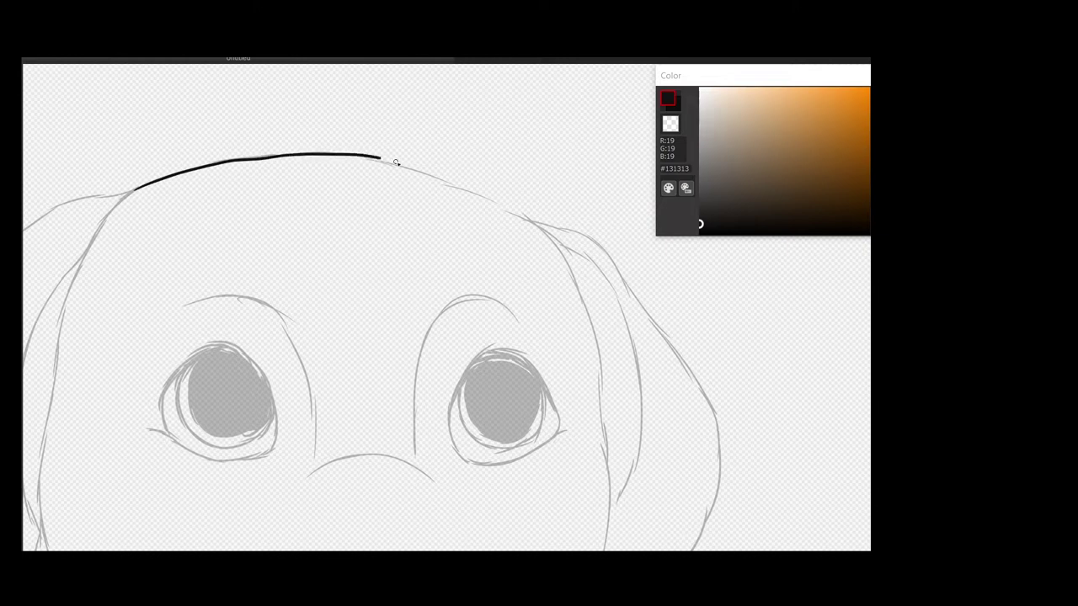
Ink the top of the head and the right side of the face down to the mouth corner, following the sketch.
{"action": "left_click_drag", "start_coordinate": [531, 228], "coordinate": [472, 135]}
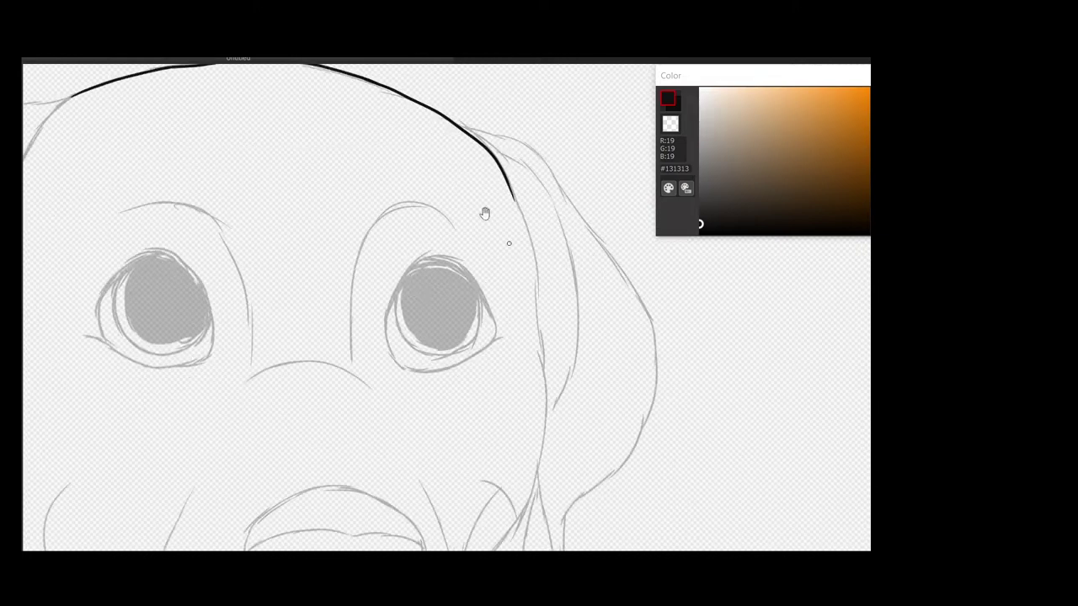
{"action": "mouse_move", "coordinate": [496, 170]}
{"action": "left_mouse_down"}
{"action": "mouse_move", "coordinate": [525, 238]}
{"action": "mouse_move", "coordinate": [534, 324]}
{"action": "mouse_move", "coordinate": [513, 226]}
{"action": "left_mouse_up"}
{"action": "key", "text": "ctrl+z"}
{"action": "mouse_move", "coordinate": [515, 221]}
{"action": "left_mouse_down"}
{"action": "mouse_move", "coordinate": [488, 423]}
{"action": "mouse_move", "coordinate": [520, 312]}
{"action": "mouse_move", "coordinate": [475, 405]}
{"action": "mouse_move", "coordinate": [494, 320]}
{"action": "left_mouse_up"}
{"action": "key", "text": "ctrl+z"}
{"action": "scroll", "coordinate": [475, 406], "scroll_direction": "down", "scroll_amount": 1}
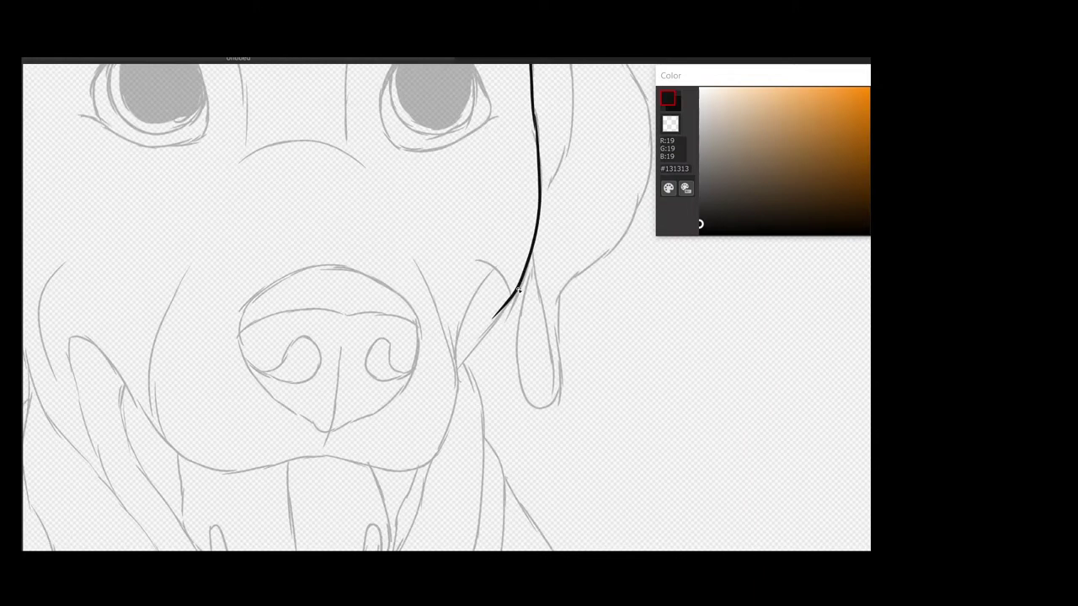
{"action": "left_click_drag", "start_coordinate": [467, 358], "coordinate": [457, 371]}
Ink the upper lip line, the creases beside the right mouth corner and the muzzle's left edge.
{"action": "left_click_drag", "start_coordinate": [390, 423], "coordinate": [415, 318]}
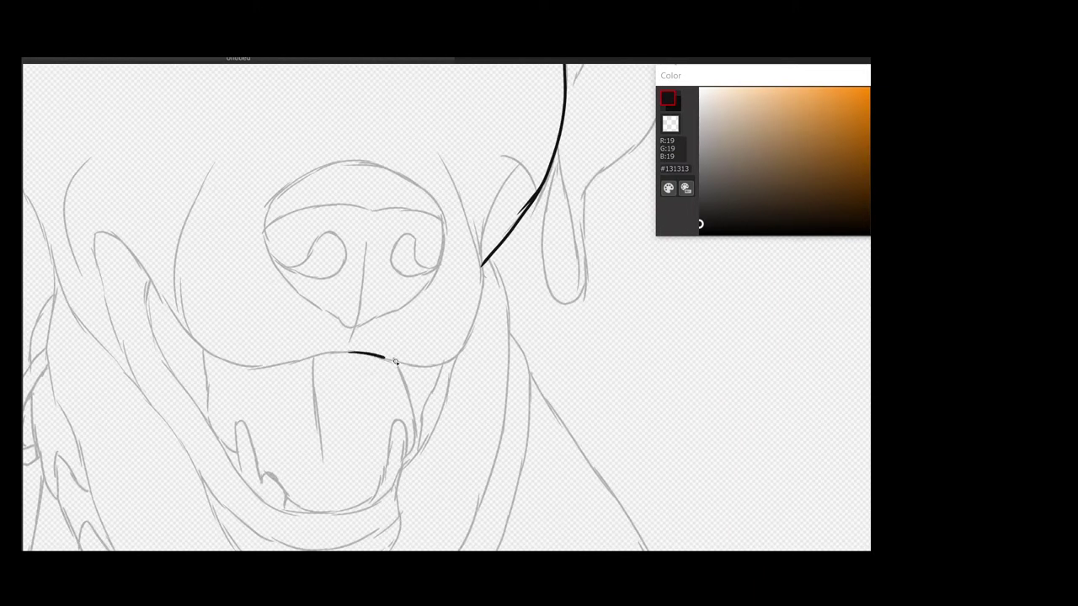
{"action": "mouse_move", "coordinate": [483, 251]}
{"action": "left_mouse_down"}
{"action": "mouse_move", "coordinate": [511, 167]}
{"action": "mouse_move", "coordinate": [429, 135]}
{"action": "left_mouse_up"}
{"action": "left_click_drag", "start_coordinate": [466, 263], "coordinate": [592, 275]}
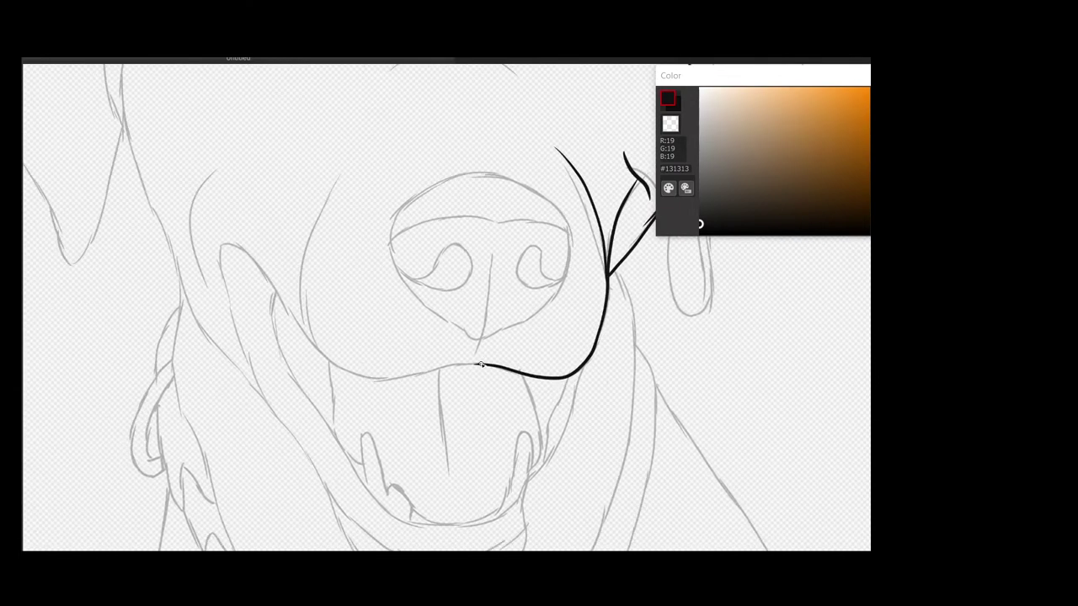
{"action": "mouse_move", "coordinate": [383, 378]}
{"action": "left_mouse_down"}
{"action": "mouse_move", "coordinate": [297, 264]}
{"action": "mouse_move", "coordinate": [348, 155]}
{"action": "left_mouse_up"}
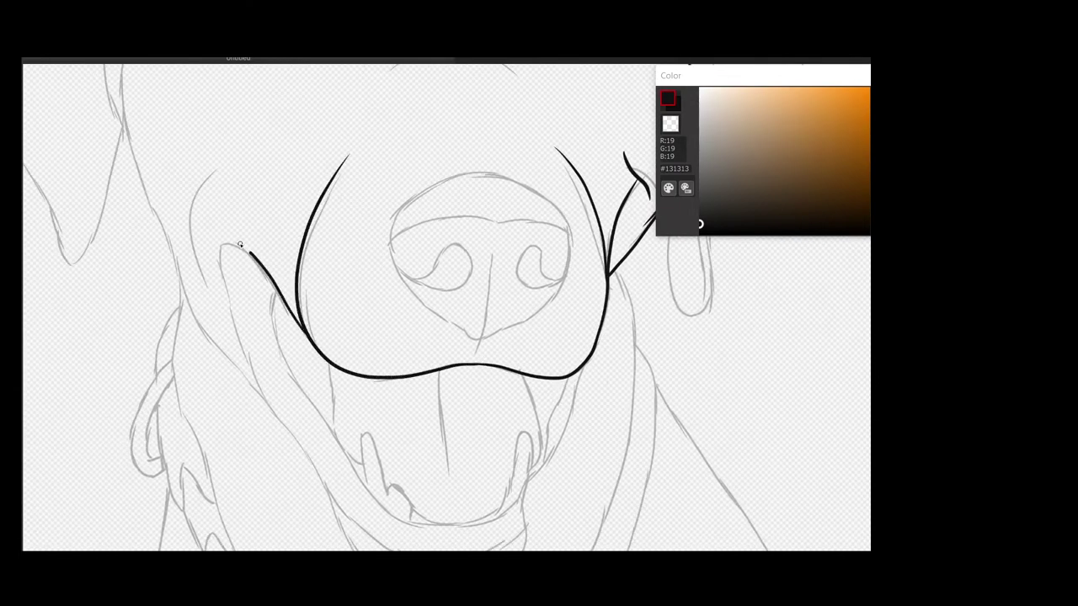
Ink the rounded fold at the left mouth corner and the outer left edge of the lower jaw.
{"action": "mouse_move", "coordinate": [239, 244]}
{"action": "left_mouse_down"}
{"action": "mouse_move", "coordinate": [220, 264]}
{"action": "mouse_move", "coordinate": [238, 335]}
{"action": "left_mouse_up"}
{"action": "key", "text": "ctrl+z"}
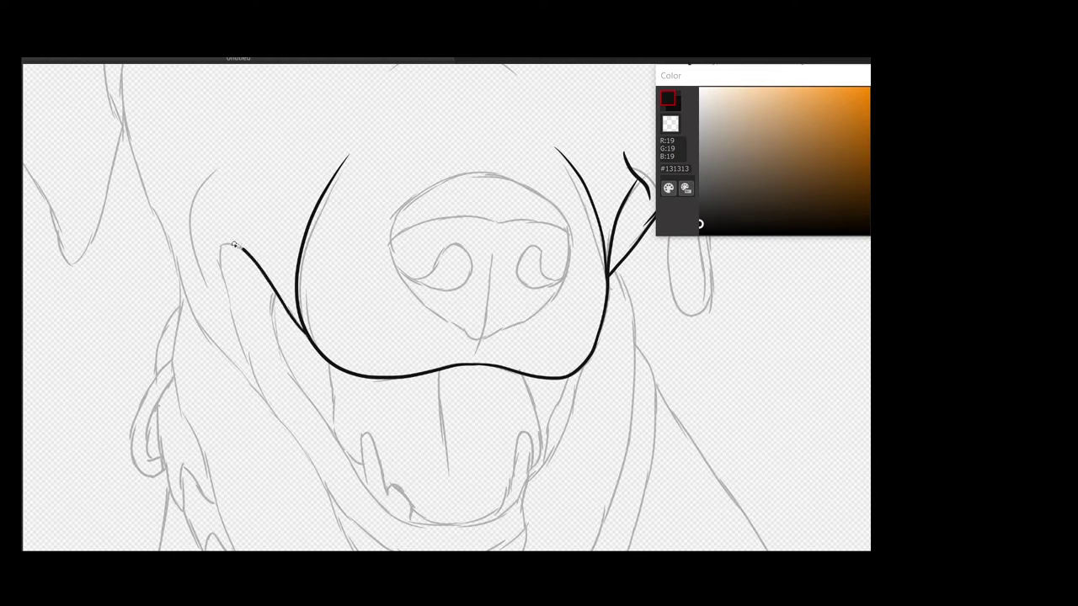
{"action": "mouse_move", "coordinate": [234, 244]}
{"action": "left_mouse_down"}
{"action": "mouse_move", "coordinate": [227, 288]}
{"action": "mouse_move", "coordinate": [244, 358]}
{"action": "left_mouse_up"}
{"action": "left_click_drag", "start_coordinate": [302, 455], "coordinate": [327, 493]}
{"action": "scroll", "coordinate": [320, 283], "scroll_direction": "down", "scroll_amount": 5}
{"action": "scroll", "coordinate": [320, 283], "scroll_direction": "right", "scroll_amount": 3}
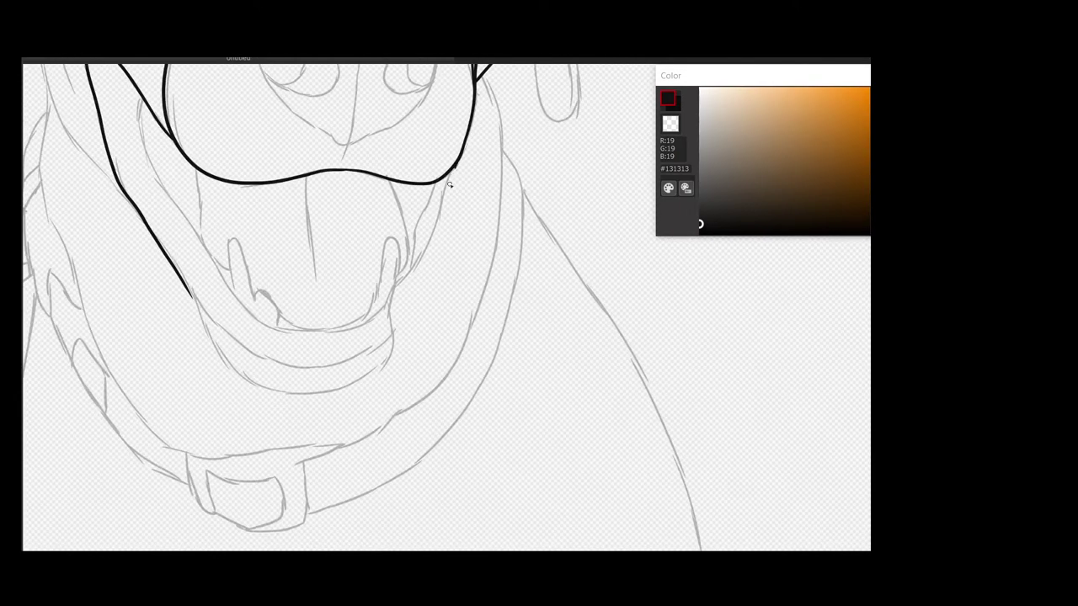
Ink the lower edge of the open mouth, its inner left side and the left lower teeth.
{"action": "scroll", "coordinate": [287, 329], "scroll_direction": "up", "scroll_amount": 2}
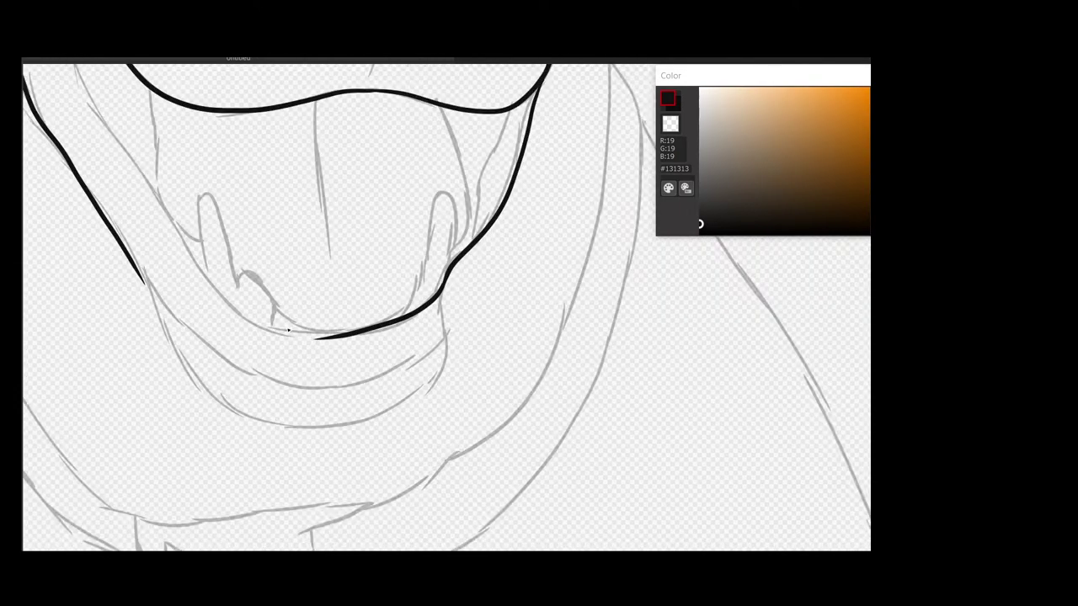
{"action": "scroll", "coordinate": [120, 93], "scroll_direction": "up", "scroll_amount": 2}
{"action": "mouse_move", "coordinate": [120, 133]}
{"action": "left_mouse_down"}
{"action": "mouse_move", "coordinate": [185, 262]}
{"action": "mouse_move", "coordinate": [296, 407]}
{"action": "mouse_move", "coordinate": [255, 366]}
{"action": "mouse_move", "coordinate": [294, 405]}
{"action": "mouse_move", "coordinate": [351, 431]}
{"action": "left_mouse_up"}
{"action": "mouse_move", "coordinate": [201, 190]}
{"action": "left_mouse_down"}
{"action": "mouse_move", "coordinate": [220, 301]}
{"action": "mouse_move", "coordinate": [252, 340]}
{"action": "mouse_move", "coordinate": [253, 292]}
{"action": "mouse_move", "coordinate": [278, 327]}
{"action": "left_mouse_up"}
{"action": "key", "text": "ctrl+z"}
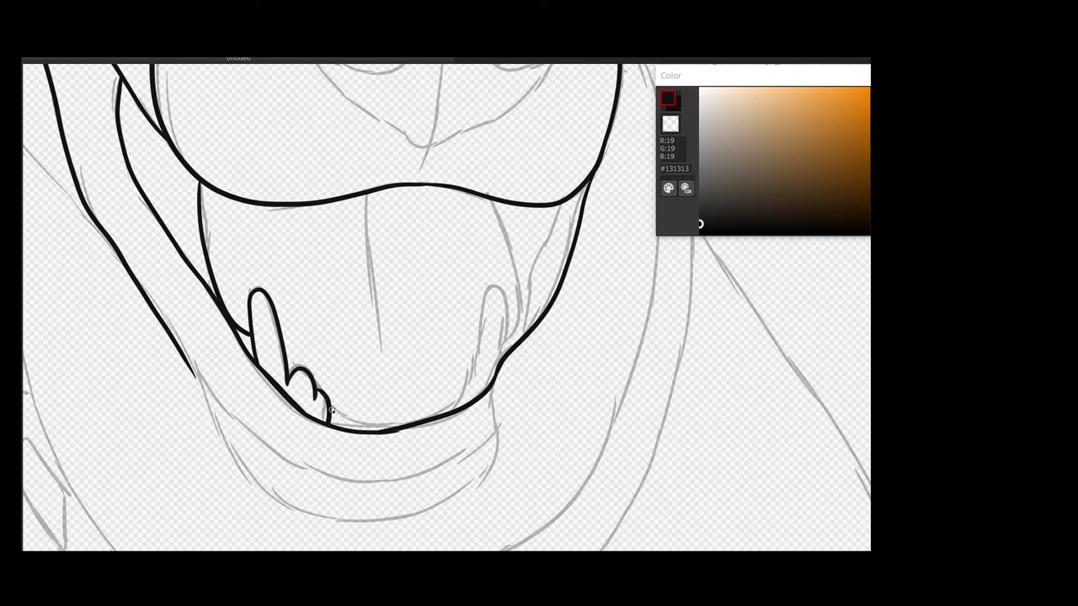
{"action": "key", "text": "ctrl+z"}
Ink the tongue's tip and centre line, the right lower tooth and the inner right side of the mouth.
{"action": "mouse_move", "coordinate": [332, 421]}
{"action": "left_mouse_down"}
{"action": "mouse_move", "coordinate": [402, 426]}
{"action": "mouse_move", "coordinate": [446, 411]}
{"action": "left_mouse_up"}
{"action": "mouse_move", "coordinate": [480, 315]}
{"action": "left_mouse_down"}
{"action": "mouse_move", "coordinate": [501, 287]}
{"action": "mouse_move", "coordinate": [503, 351]}
{"action": "mouse_move", "coordinate": [518, 282]}
{"action": "mouse_move", "coordinate": [496, 207]}
{"action": "left_mouse_up"}
{"action": "left_click_drag", "start_coordinate": [365, 194], "coordinate": [388, 379]}
{"action": "left_click_drag", "start_coordinate": [558, 210], "coordinate": [505, 353]}
{"action": "left_click_drag", "start_coordinate": [427, 198], "coordinate": [441, 303]}
Ink the lower lip and the chin contour below the open mouth.
{"action": "mouse_move", "coordinate": [520, 488]}
{"action": "left_mouse_down"}
{"action": "mouse_move", "coordinate": [499, 278]}
{"action": "mouse_move", "coordinate": [450, 400]}
{"action": "mouse_move", "coordinate": [281, 402]}
{"action": "mouse_move", "coordinate": [193, 279]}
{"action": "left_mouse_up"}
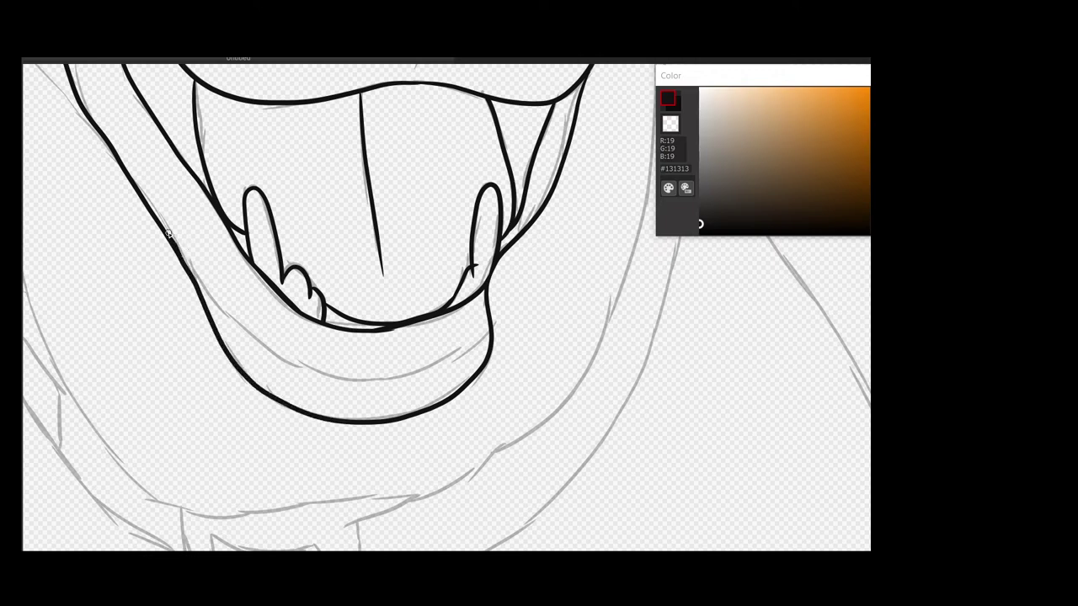
{"action": "mouse_move", "coordinate": [167, 235]}
{"action": "left_mouse_down"}
{"action": "mouse_move", "coordinate": [236, 321]}
{"action": "mouse_move", "coordinate": [299, 366]}
{"action": "mouse_move", "coordinate": [411, 374]}
{"action": "mouse_move", "coordinate": [468, 342]}
{"action": "mouse_move", "coordinate": [486, 301]}
{"action": "left_mouse_up"}
{"action": "scroll", "coordinate": [498, 261], "scroll_direction": "down", "scroll_amount": 2}
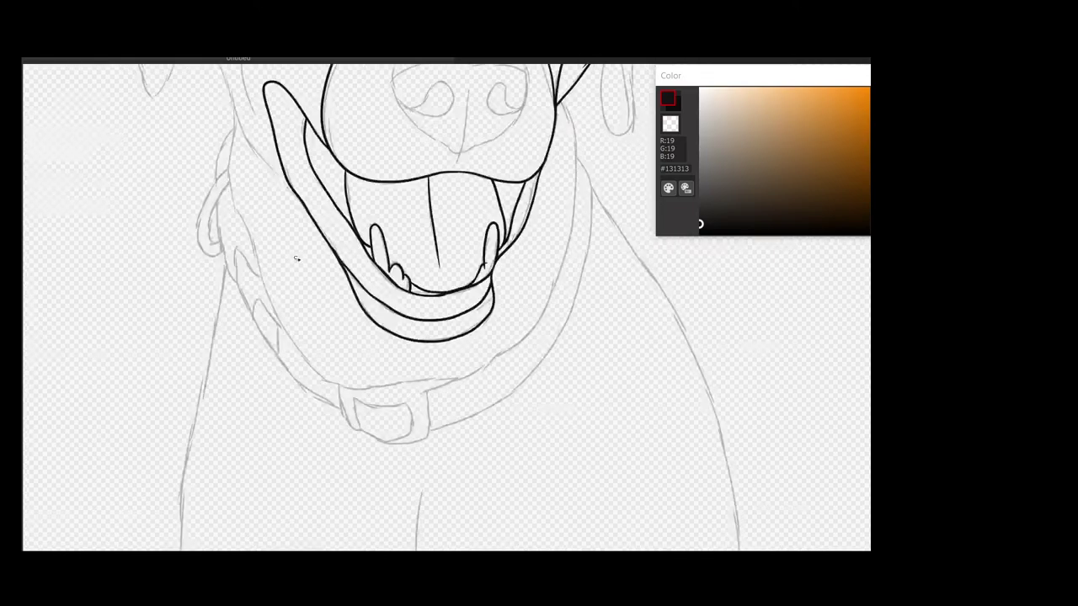
{"action": "scroll", "coordinate": [296, 258], "scroll_direction": "down", "scroll_amount": 2}
{"action": "scroll", "coordinate": [203, 223], "scroll_direction": "up", "scroll_amount": 2}
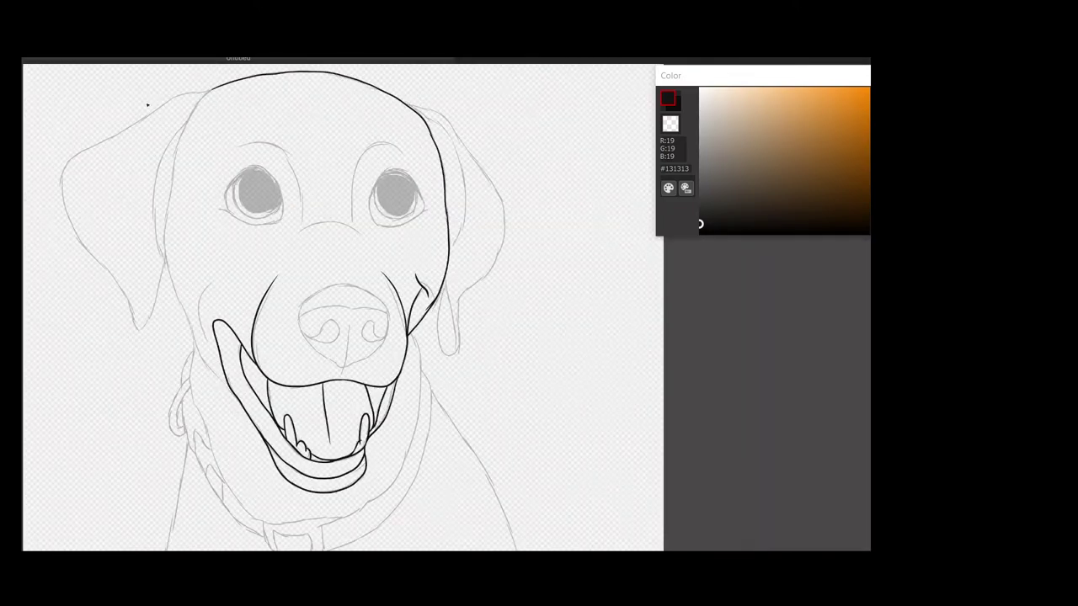
Ink the left side of the face from the forehead to the jaw and the crease on the left cheek.
{"action": "scroll", "coordinate": [147, 105], "scroll_direction": "up", "scroll_amount": 3}
{"action": "mouse_move", "coordinate": [322, 135]}
{"action": "left_mouse_down"}
{"action": "mouse_move", "coordinate": [228, 323]}
{"action": "mouse_move", "coordinate": [230, 396]}
{"action": "left_mouse_up"}
{"action": "mouse_move", "coordinate": [229, 396]}
{"action": "left_mouse_down"}
{"action": "mouse_move", "coordinate": [265, 219]}
{"action": "mouse_move", "coordinate": [233, 398]}
{"action": "mouse_move", "coordinate": [237, 493]}
{"action": "left_mouse_up"}
{"action": "left_click_drag", "start_coordinate": [238, 493], "coordinate": [232, 273]}
{"action": "left_click_drag", "start_coordinate": [212, 278], "coordinate": [266, 433]}
{"action": "left_click_drag", "start_coordinate": [266, 433], "coordinate": [266, 349]}
{"action": "mouse_move", "coordinate": [236, 357]}
{"action": "left_mouse_down"}
{"action": "mouse_move", "coordinate": [276, 444]}
{"action": "mouse_move", "coordinate": [324, 497]}
{"action": "left_mouse_up"}
{"action": "mouse_move", "coordinate": [313, 208]}
{"action": "left_mouse_down"}
{"action": "mouse_move", "coordinate": [270, 274]}
{"action": "mouse_move", "coordinate": [269, 362]}
{"action": "left_mouse_up"}
{"action": "key", "text": "ctrl+z"}
{"action": "scroll", "coordinate": [337, 205], "scroll_direction": "down", "scroll_amount": 5}
{"action": "scroll", "coordinate": [327, 113], "scroll_direction": "up", "scroll_amount": 5}
{"action": "scroll", "coordinate": [509, 103], "scroll_direction": "up", "scroll_amount": 2}
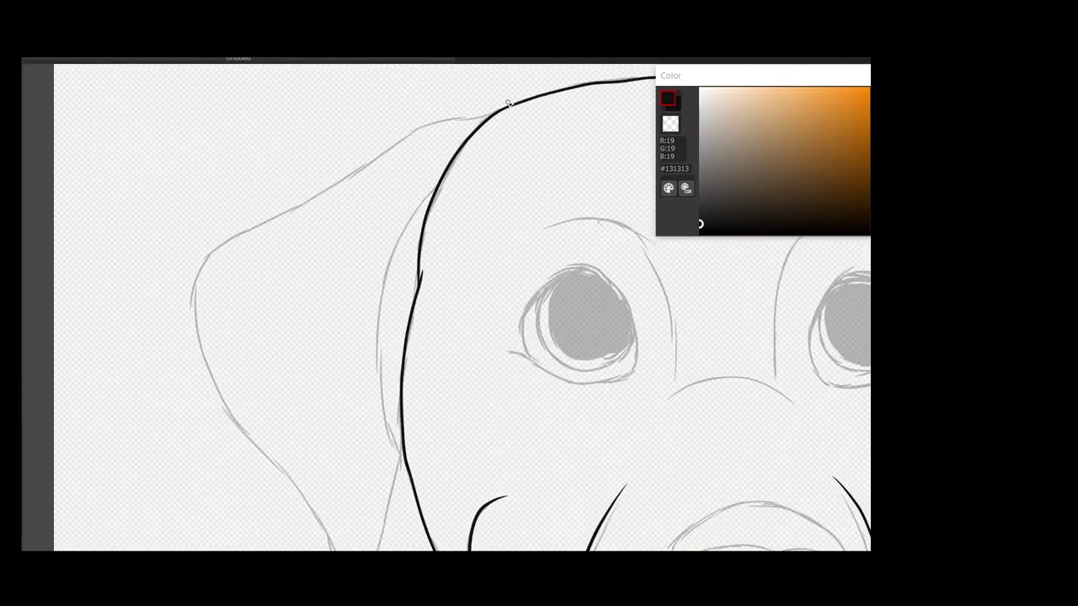
Ink the left ear's outer contour and its inner fold along the head.
{"action": "mouse_move", "coordinate": [462, 118]}
{"action": "left_mouse_down"}
{"action": "mouse_move", "coordinate": [407, 136]}
{"action": "mouse_move", "coordinate": [213, 251]}
{"action": "mouse_move", "coordinate": [196, 324]}
{"action": "mouse_move", "coordinate": [235, 419]}
{"action": "mouse_move", "coordinate": [298, 490]}
{"action": "left_mouse_up"}
{"action": "left_click_drag", "start_coordinate": [298, 491], "coordinate": [252, 313]}
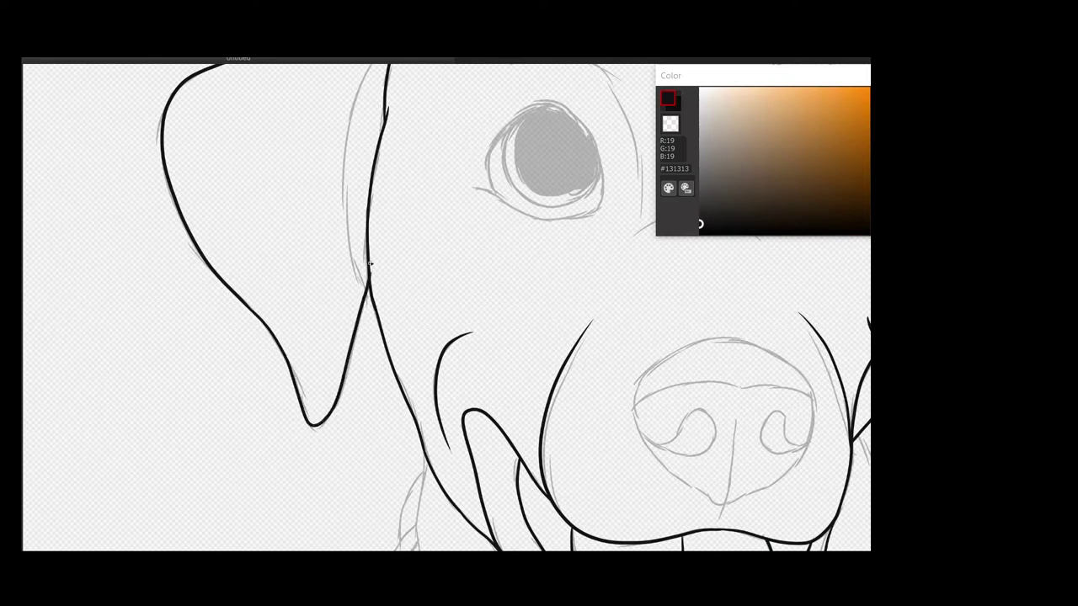
{"action": "left_click_drag", "start_coordinate": [369, 265], "coordinate": [353, 360]}
{"action": "mouse_move", "coordinate": [393, 112]}
{"action": "left_mouse_down"}
{"action": "mouse_move", "coordinate": [361, 154]}
{"action": "mouse_move", "coordinate": [329, 240]}
{"action": "mouse_move", "coordinate": [333, 331]}
{"action": "mouse_move", "coordinate": [353, 386]}
{"action": "left_mouse_up"}
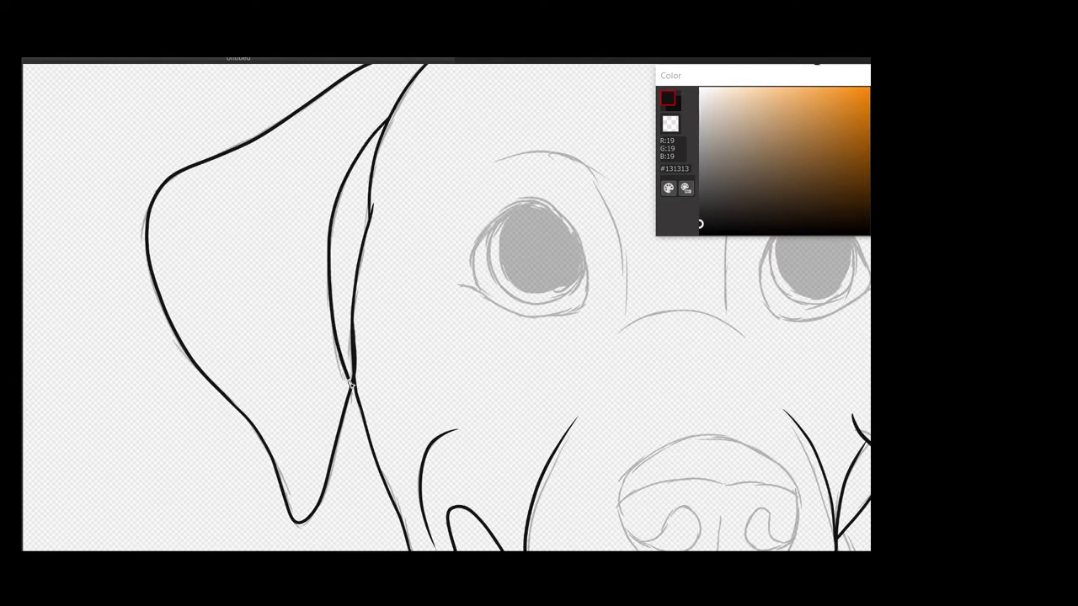
Ink the right ear's outer contour, its hanging tip and the inner fold beside the head.
{"action": "scroll", "coordinate": [384, 313], "scroll_direction": "right", "scroll_amount": 10}
{"action": "scroll", "coordinate": [335, 204], "scroll_direction": "up", "scroll_amount": 5}
{"action": "scroll", "coordinate": [455, 282], "scroll_direction": "down", "scroll_amount": 5}
{"action": "scroll", "coordinate": [454, 282], "scroll_direction": "right", "scroll_amount": 2}
{"action": "mouse_move", "coordinate": [420, 234]}
{"action": "left_mouse_down"}
{"action": "mouse_move", "coordinate": [454, 282]}
{"action": "mouse_move", "coordinate": [462, 268]}
{"action": "mouse_move", "coordinate": [420, 214]}
{"action": "mouse_move", "coordinate": [495, 323]}
{"action": "mouse_move", "coordinate": [501, 396]}
{"action": "mouse_move", "coordinate": [488, 451]}
{"action": "left_mouse_up"}
{"action": "scroll", "coordinate": [489, 450], "scroll_direction": "down", "scroll_amount": 8}
{"action": "mouse_move", "coordinate": [496, 270]}
{"action": "left_mouse_down"}
{"action": "mouse_move", "coordinate": [436, 344]}
{"action": "mouse_move", "coordinate": [411, 470]}
{"action": "mouse_move", "coordinate": [383, 342]}
{"action": "mouse_move", "coordinate": [404, 396]}
{"action": "left_mouse_up"}
{"action": "scroll", "coordinate": [408, 193], "scroll_direction": "up", "scroll_amount": 3}
{"action": "mouse_move", "coordinate": [353, 102]}
{"action": "left_mouse_down"}
{"action": "mouse_move", "coordinate": [395, 141]}
{"action": "mouse_move", "coordinate": [418, 251]}
{"action": "mouse_move", "coordinate": [397, 354]}
{"action": "left_mouse_up"}
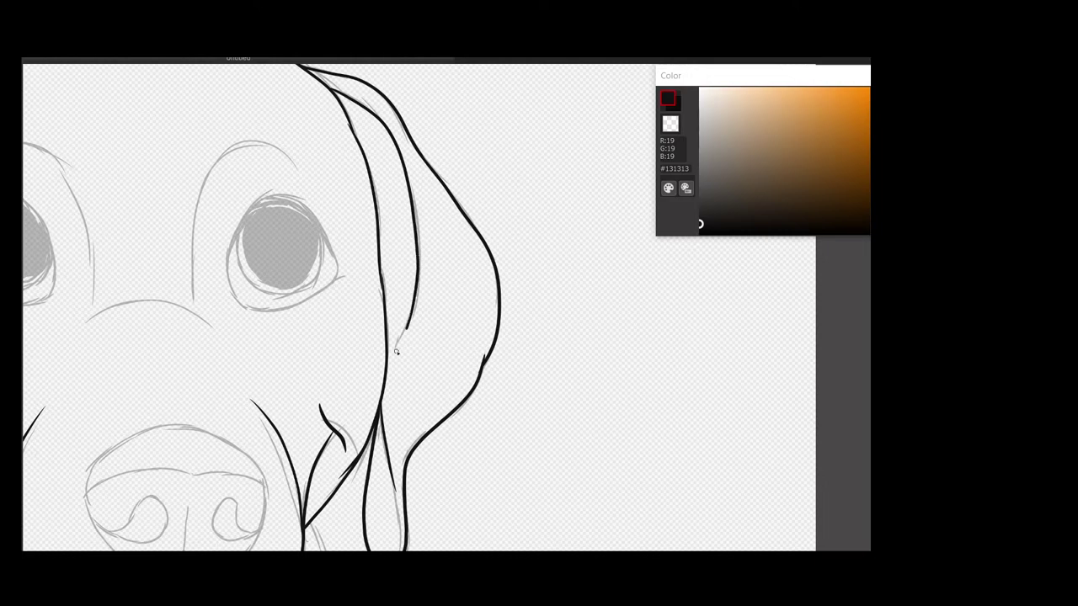
Ink the nose outline and the curved line across its upper part.
{"action": "mouse_move", "coordinate": [227, 485]}
{"action": "left_mouse_down"}
{"action": "mouse_move", "coordinate": [352, 540]}
{"action": "mouse_move", "coordinate": [379, 232]}
{"action": "left_mouse_up"}
{"action": "scroll", "coordinate": [379, 231], "scroll_direction": "up", "scroll_amount": 3}
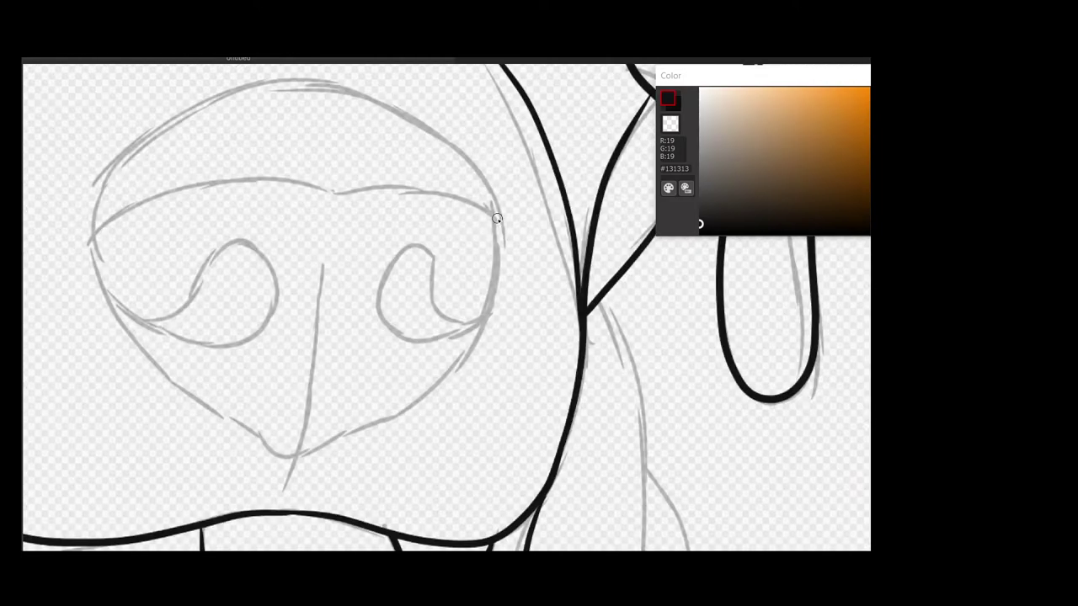
{"action": "mouse_move", "coordinate": [496, 213]}
{"action": "left_mouse_down"}
{"action": "mouse_move", "coordinate": [483, 182]}
{"action": "mouse_move", "coordinate": [395, 109]}
{"action": "mouse_move", "coordinate": [299, 82]}
{"action": "mouse_move", "coordinate": [167, 122]}
{"action": "mouse_move", "coordinate": [96, 203]}
{"action": "mouse_move", "coordinate": [495, 285]}
{"action": "mouse_move", "coordinate": [443, 382]}
{"action": "mouse_move", "coordinate": [266, 450]}
{"action": "mouse_move", "coordinate": [177, 390]}
{"action": "mouse_move", "coordinate": [111, 314]}
{"action": "mouse_move", "coordinate": [87, 232]}
{"action": "mouse_move", "coordinate": [110, 173]}
{"action": "mouse_move", "coordinate": [91, 192]}
{"action": "left_mouse_up"}
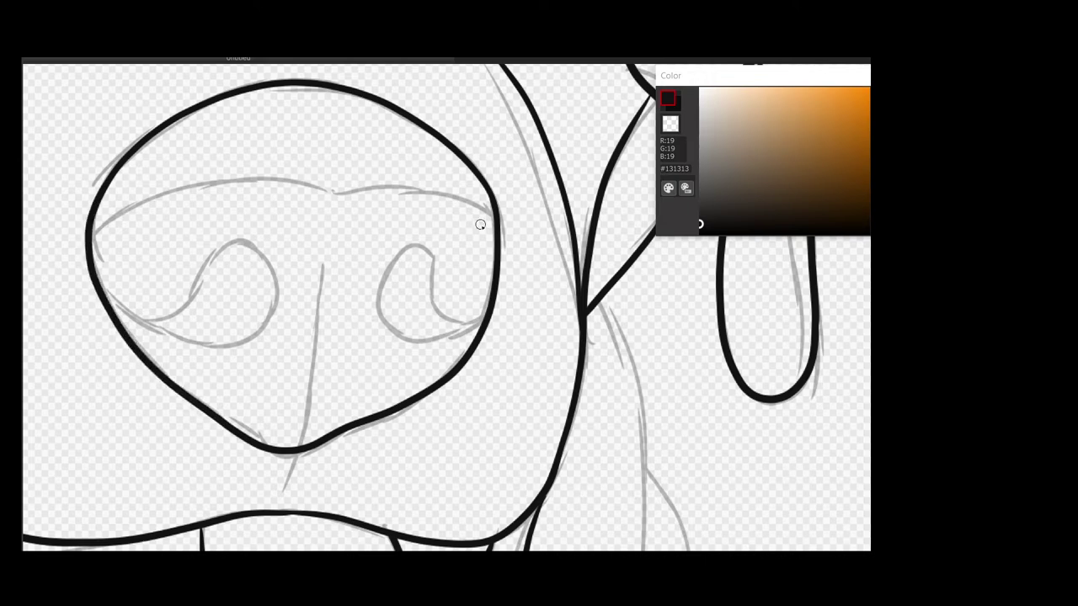
{"action": "mouse_move", "coordinate": [499, 233]}
{"action": "left_mouse_down"}
{"action": "mouse_move", "coordinate": [435, 183]}
{"action": "mouse_move", "coordinate": [277, 177]}
{"action": "mouse_move", "coordinate": [79, 258]}
{"action": "left_mouse_up"}
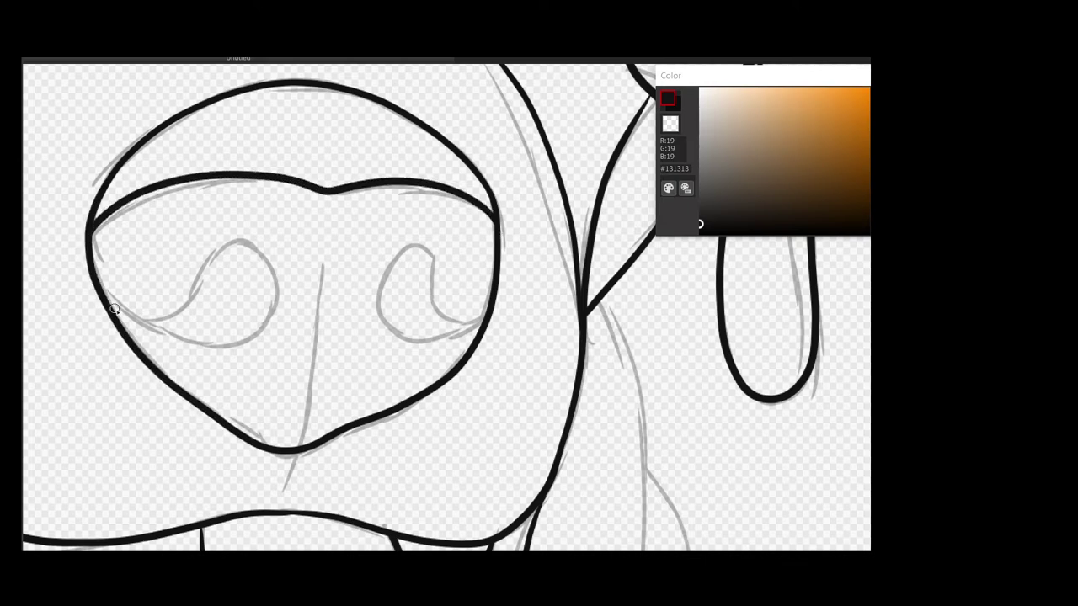
Ink both nostrils and the vertical centre line of the nose.
{"action": "mouse_move", "coordinate": [114, 310]}
{"action": "left_mouse_down"}
{"action": "mouse_move", "coordinate": [193, 288]}
{"action": "mouse_move", "coordinate": [260, 251]}
{"action": "mouse_move", "coordinate": [158, 325]}
{"action": "left_mouse_up"}
{"action": "mouse_move", "coordinate": [494, 298]}
{"action": "left_mouse_down"}
{"action": "mouse_move", "coordinate": [432, 300]}
{"action": "mouse_move", "coordinate": [379, 266]}
{"action": "mouse_move", "coordinate": [485, 322]}
{"action": "left_mouse_up"}
{"action": "mouse_move", "coordinate": [323, 257]}
{"action": "left_mouse_down"}
{"action": "mouse_move", "coordinate": [290, 460]}
{"action": "mouse_move", "coordinate": [282, 493]}
{"action": "left_mouse_up"}
{"action": "scroll", "coordinate": [352, 287], "scroll_direction": "down", "scroll_amount": 3}
{"action": "scroll", "coordinate": [351, 287], "scroll_direction": "down", "scroll_amount": 2}
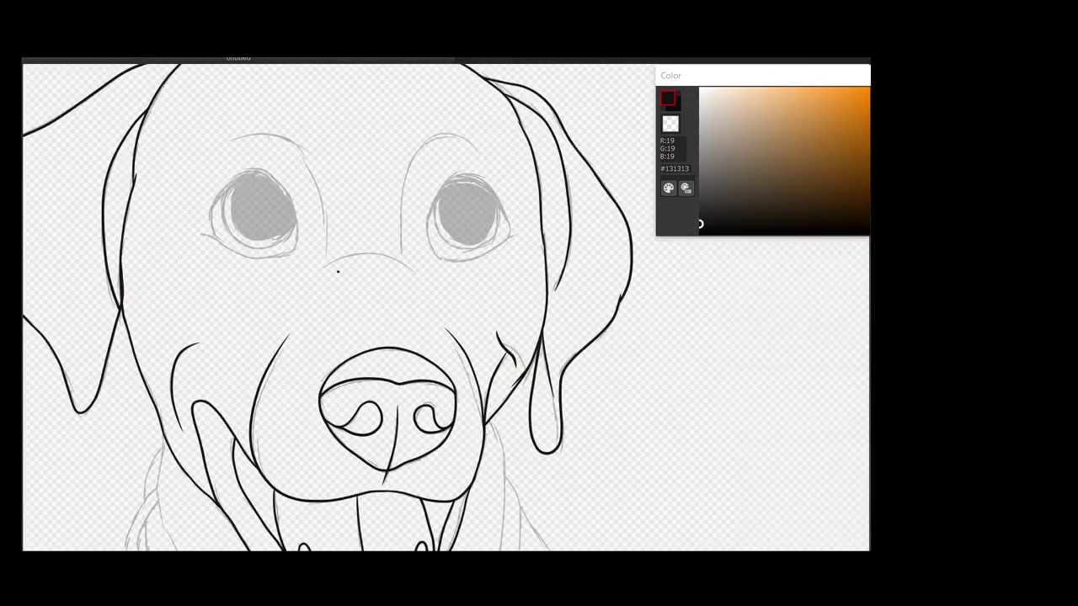
Ink the arched line across the bridge of the nose between the eyes.
{"action": "scroll", "coordinate": [240, 245], "scroll_direction": "up", "scroll_amount": 3}
{"action": "left_click_drag", "start_coordinate": [272, 229], "coordinate": [417, 259]}
{"action": "scroll", "coordinate": [477, 320], "scroll_direction": "right", "scroll_amount": 3}
{"action": "key", "text": "ctrl+z"}
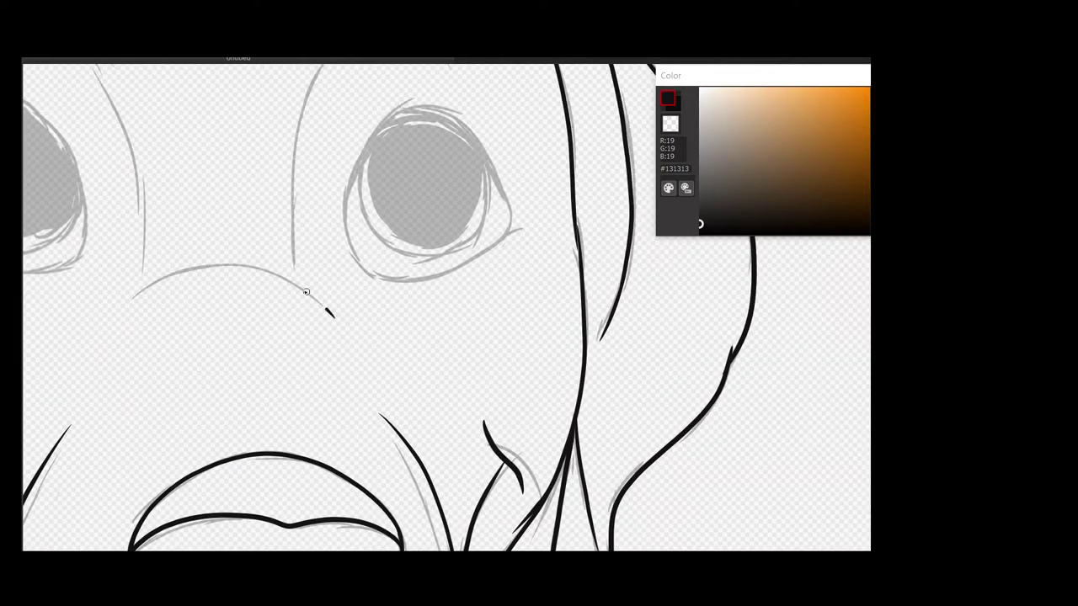
{"action": "mouse_move", "coordinate": [133, 312]}
{"action": "left_mouse_down"}
{"action": "mouse_move", "coordinate": [337, 313]}
{"action": "mouse_move", "coordinate": [244, 325]}
{"action": "left_mouse_up"}
Ink the right eye's outline and outer corner, and thicken its upper eyelid.
{"action": "scroll", "coordinate": [344, 318], "scroll_direction": "right", "scroll_amount": 3}
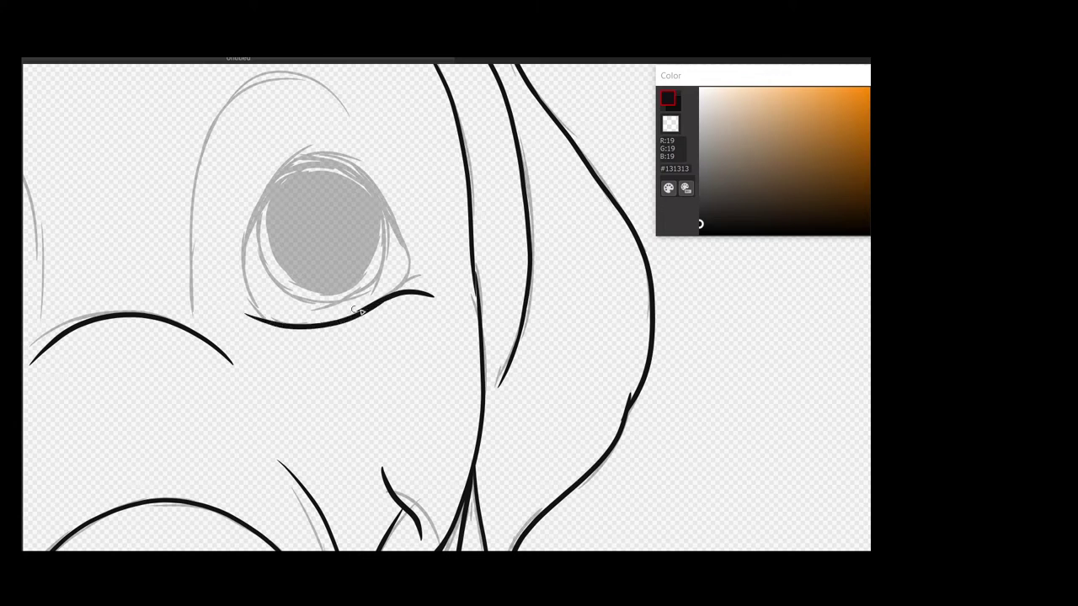
{"action": "key", "text": "ctrl+z"}
{"action": "mouse_move", "coordinate": [389, 298]}
{"action": "left_mouse_down"}
{"action": "mouse_move", "coordinate": [278, 323]}
{"action": "mouse_move", "coordinate": [236, 276]}
{"action": "mouse_move", "coordinate": [268, 182]}
{"action": "mouse_move", "coordinate": [377, 187]}
{"action": "mouse_move", "coordinate": [381, 299]}
{"action": "mouse_move", "coordinate": [273, 325]}
{"action": "mouse_move", "coordinate": [251, 214]}
{"action": "mouse_move", "coordinate": [325, 153]}
{"action": "mouse_move", "coordinate": [400, 221]}
{"action": "mouse_move", "coordinate": [410, 275]}
{"action": "mouse_move", "coordinate": [344, 318]}
{"action": "mouse_move", "coordinate": [257, 310]}
{"action": "mouse_move", "coordinate": [244, 227]}
{"action": "mouse_move", "coordinate": [306, 160]}
{"action": "mouse_move", "coordinate": [376, 194]}
{"action": "mouse_move", "coordinate": [403, 264]}
{"action": "mouse_move", "coordinate": [339, 176]}
{"action": "mouse_move", "coordinate": [279, 180]}
{"action": "mouse_move", "coordinate": [246, 229]}
{"action": "left_mouse_up"}
{"action": "key", "text": "ctrl+z"}
{"action": "key", "text": "ctrl+z"}
{"action": "mouse_move", "coordinate": [278, 175]}
{"action": "left_mouse_down"}
{"action": "mouse_move", "coordinate": [330, 165]}
{"action": "mouse_move", "coordinate": [381, 203]}
{"action": "left_mouse_up"}
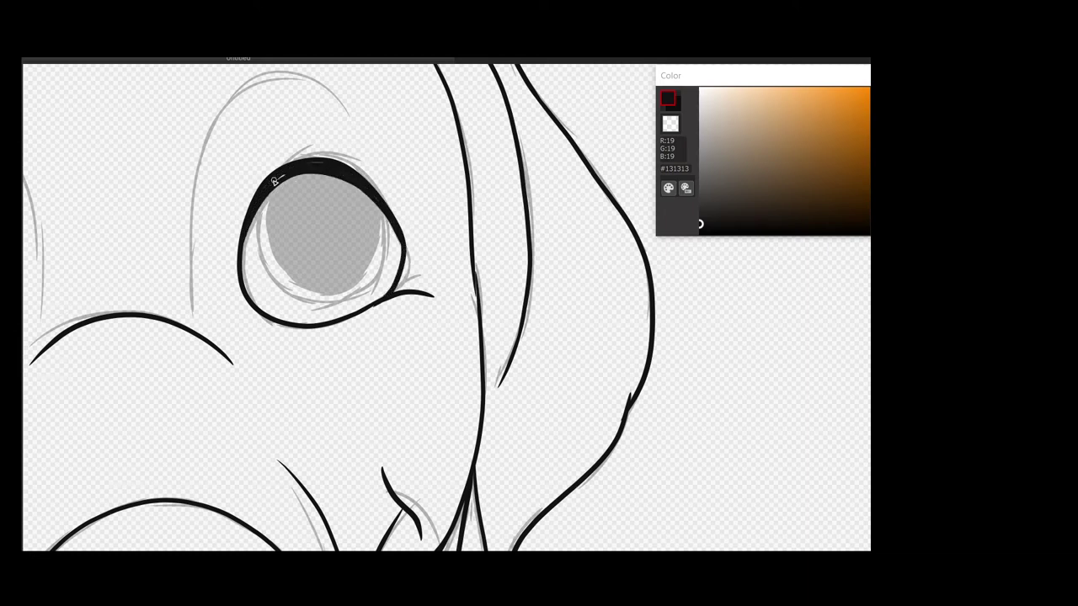
Ink the inner ring and pupil outline of the right eye, then fill the pupil with near-black #131313.
{"action": "mouse_move", "coordinate": [260, 268]}
{"action": "left_mouse_down"}
{"action": "mouse_move", "coordinate": [382, 246]}
{"action": "mouse_move", "coordinate": [364, 189]}
{"action": "mouse_move", "coordinate": [335, 309]}
{"action": "mouse_move", "coordinate": [262, 263]}
{"action": "mouse_move", "coordinate": [286, 169]}
{"action": "left_mouse_up"}
{"action": "key", "text": "ctrl+z"}
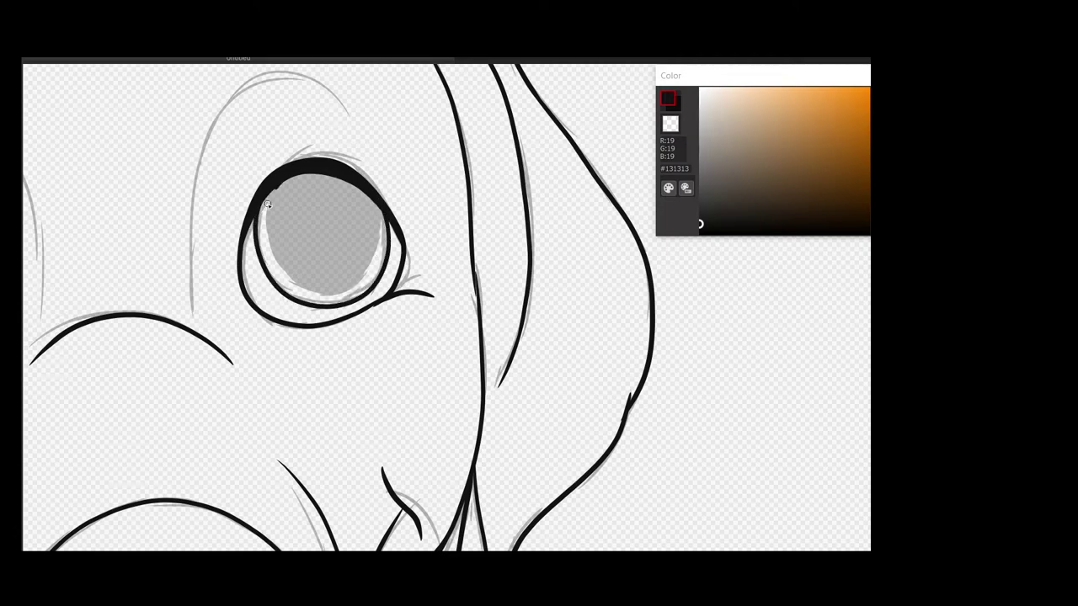
{"action": "mouse_move", "coordinate": [266, 205]}
{"action": "left_mouse_down"}
{"action": "mouse_move", "coordinate": [349, 287]}
{"action": "mouse_move", "coordinate": [374, 189]}
{"action": "mouse_move", "coordinate": [379, 253]}
{"action": "mouse_move", "coordinate": [269, 217]}
{"action": "mouse_move", "coordinate": [280, 180]}
{"action": "left_mouse_up"}
{"action": "key", "text": "ctrl+z"}
{"action": "left_click", "coordinate": [334, 243]}
Ink the left eye's outline and outer corner, and thicken its upper eyelid.
{"action": "scroll", "coordinate": [335, 244], "scroll_direction": "down", "scroll_amount": 5}
{"action": "scroll", "coordinate": [300, 244], "scroll_direction": "up", "scroll_amount": 5}
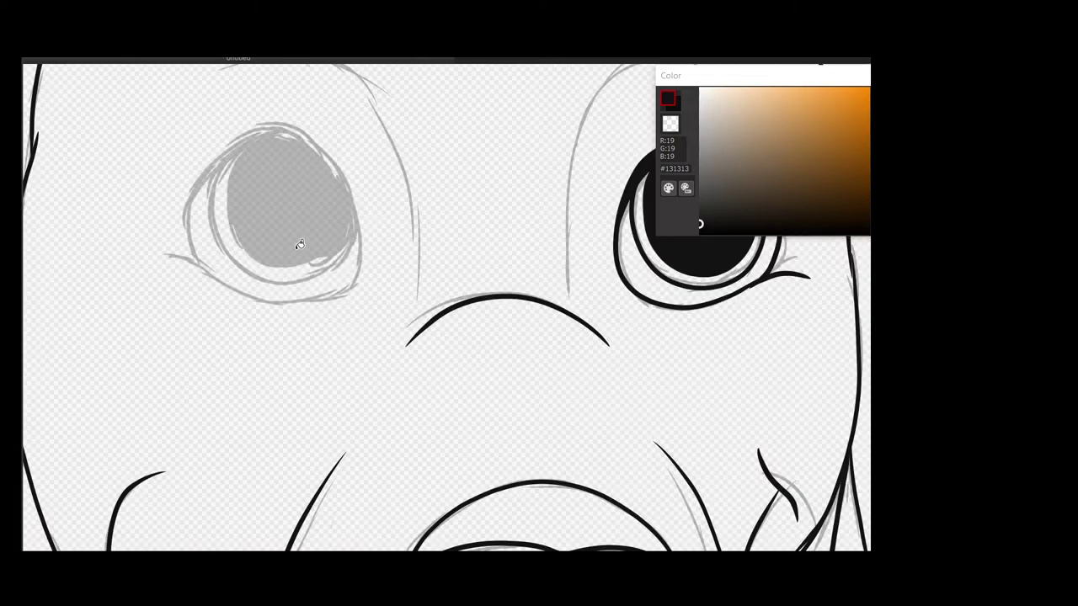
{"action": "mouse_move", "coordinate": [160, 259]}
{"action": "left_mouse_down"}
{"action": "mouse_move", "coordinate": [283, 305]}
{"action": "mouse_move", "coordinate": [355, 228]}
{"action": "mouse_move", "coordinate": [275, 126]}
{"action": "mouse_move", "coordinate": [183, 223]}
{"action": "mouse_move", "coordinate": [211, 274]}
{"action": "left_mouse_up"}
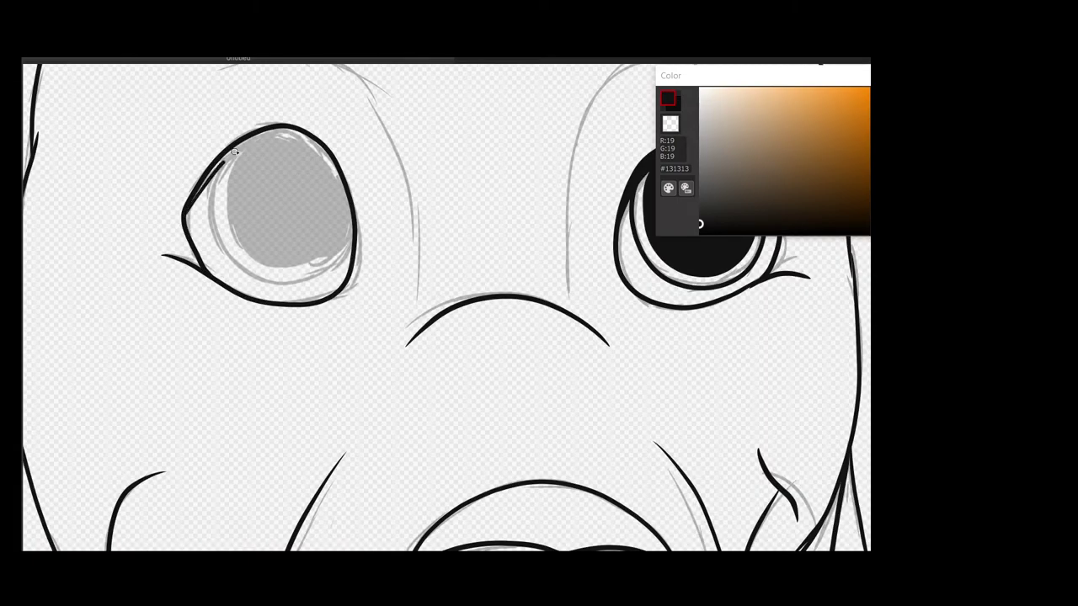
{"action": "mouse_move", "coordinate": [235, 152]}
{"action": "left_mouse_down"}
{"action": "mouse_move", "coordinate": [334, 173]}
{"action": "mouse_move", "coordinate": [224, 156]}
{"action": "mouse_move", "coordinate": [335, 171]}
{"action": "left_mouse_up"}
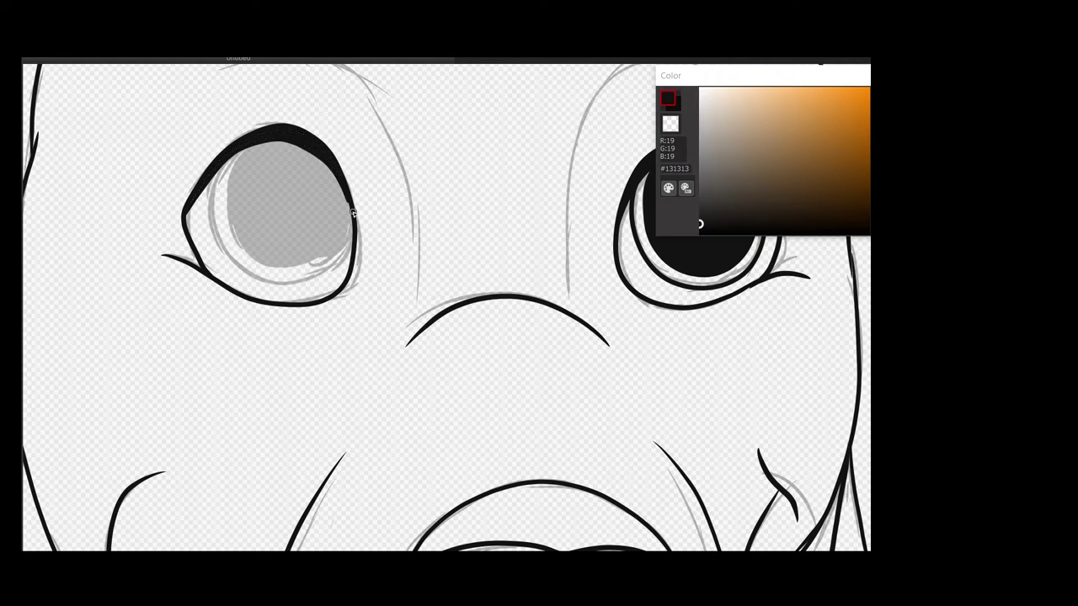
Ink the inner ring and pupil outline of the left eye, then fill the pupil with near-black #131313.
{"action": "mouse_move", "coordinate": [352, 209]}
{"action": "left_mouse_down"}
{"action": "mouse_move", "coordinate": [298, 281]}
{"action": "mouse_move", "coordinate": [212, 185]}
{"action": "left_mouse_up"}
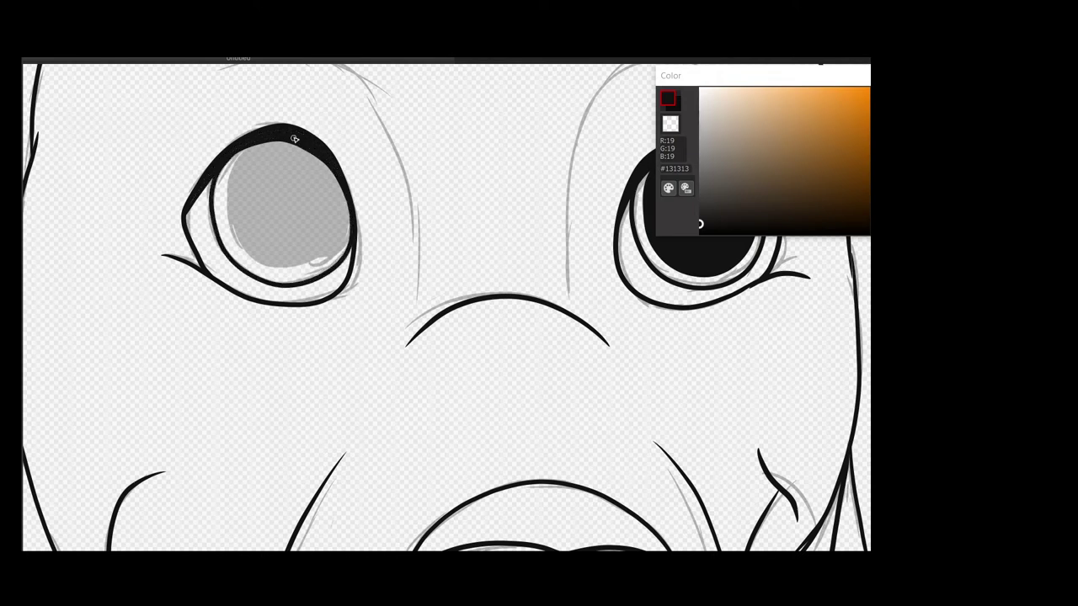
{"action": "mouse_move", "coordinate": [294, 138]}
{"action": "left_mouse_down"}
{"action": "mouse_move", "coordinate": [226, 210]}
{"action": "mouse_move", "coordinate": [343, 250]}
{"action": "left_mouse_up"}
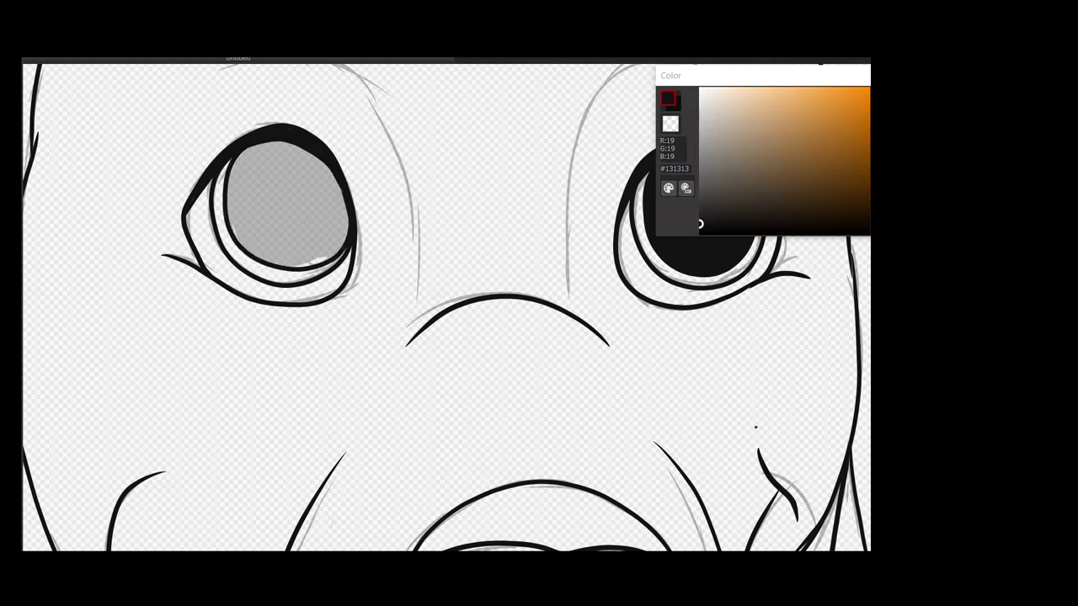
{"action": "left_click", "coordinate": [289, 200]}
{"action": "scroll", "coordinate": [289, 199], "scroll_direction": "down", "scroll_amount": 3}
{"action": "scroll", "coordinate": [234, 179], "scroll_direction": "up", "scroll_amount": 2}
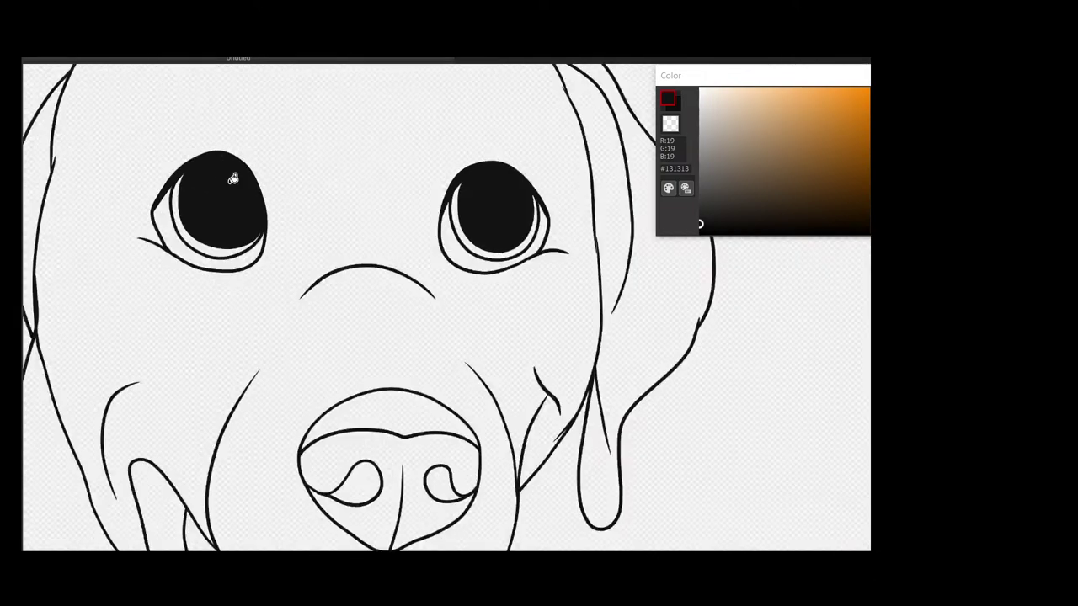
{"action": "scroll", "coordinate": [233, 179], "scroll_direction": "up", "scroll_amount": 3}
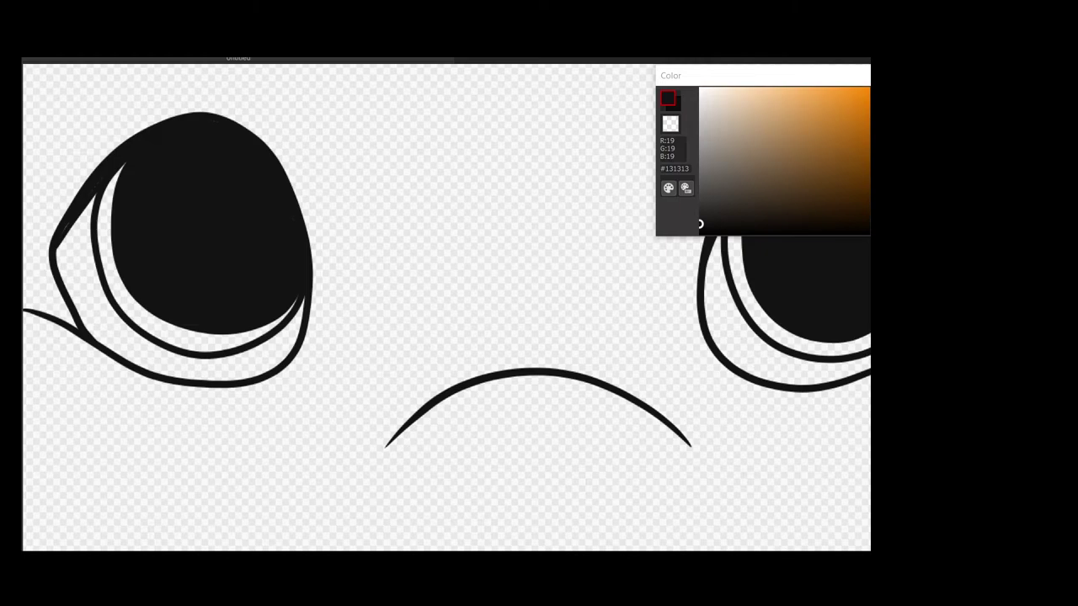
{"action": "scroll", "coordinate": [451, 325], "scroll_direction": "down", "scroll_amount": 3}
Ink the upper edge of the collar around the neck, following the sketch.
{"action": "left_click_drag", "start_coordinate": [451, 325], "coordinate": [445, 277]}
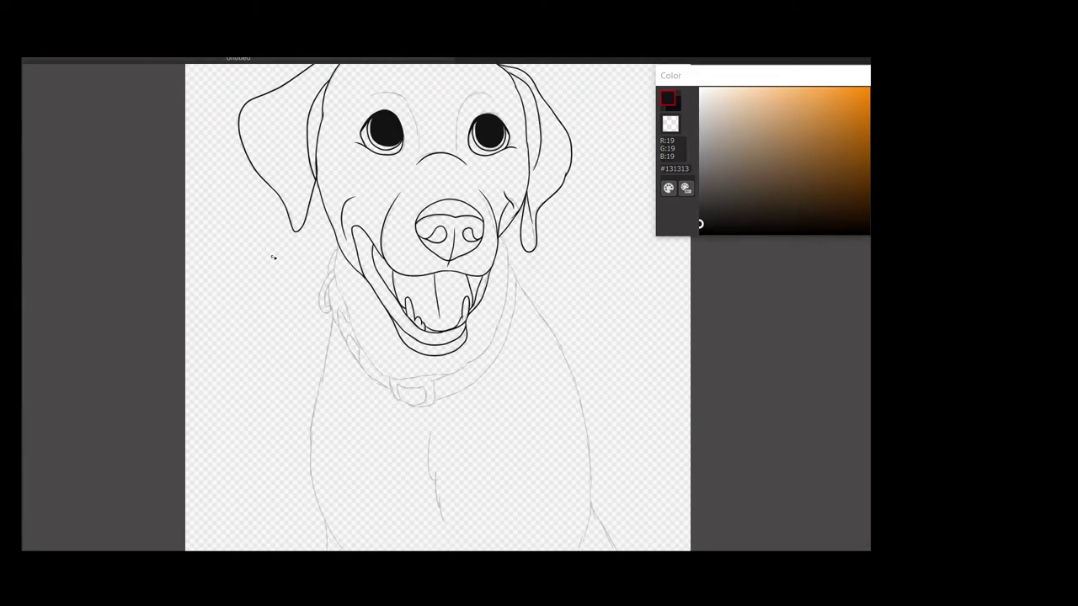
{"action": "scroll", "coordinate": [385, 278], "scroll_direction": "up", "scroll_amount": 3}
{"action": "mouse_move", "coordinate": [289, 137]}
{"action": "left_mouse_down"}
{"action": "mouse_move", "coordinate": [283, 291]}
{"action": "mouse_move", "coordinate": [340, 428]}
{"action": "mouse_move", "coordinate": [288, 251]}
{"action": "mouse_move", "coordinate": [370, 428]}
{"action": "mouse_move", "coordinate": [464, 368]}
{"action": "mouse_move", "coordinate": [426, 240]}
{"action": "mouse_move", "coordinate": [420, 116]}
{"action": "left_mouse_up"}
{"action": "left_click_drag", "start_coordinate": [419, 116], "coordinate": [447, 383]}
{"action": "left_click_drag", "start_coordinate": [446, 383], "coordinate": [479, 219]}
{"action": "mouse_move", "coordinate": [468, 160]}
{"action": "left_mouse_down"}
{"action": "mouse_move", "coordinate": [411, 363]}
{"action": "mouse_move", "coordinate": [436, 237]}
{"action": "left_mouse_up"}
{"action": "mouse_move", "coordinate": [485, 188]}
{"action": "left_mouse_down"}
{"action": "mouse_move", "coordinate": [461, 244]}
{"action": "mouse_move", "coordinate": [396, 313]}
{"action": "left_mouse_up"}
{"action": "mouse_move", "coordinate": [396, 313]}
{"action": "left_mouse_down"}
{"action": "mouse_move", "coordinate": [482, 215]}
{"action": "mouse_move", "coordinate": [395, 270]}
{"action": "mouse_move", "coordinate": [454, 245]}
{"action": "left_mouse_up"}
Ink the hanging loop on the collar's left side, the adjoining outer collar edge and the small strap detail.
{"action": "mouse_move", "coordinate": [459, 235]}
{"action": "left_mouse_down"}
{"action": "mouse_move", "coordinate": [225, 251]}
{"action": "mouse_move", "coordinate": [195, 242]}
{"action": "left_mouse_up"}
{"action": "mouse_move", "coordinate": [196, 243]}
{"action": "left_mouse_down"}
{"action": "mouse_move", "coordinate": [408, 302]}
{"action": "mouse_move", "coordinate": [346, 154]}
{"action": "mouse_move", "coordinate": [286, 203]}
{"action": "mouse_move", "coordinate": [285, 322]}
{"action": "left_mouse_up"}
{"action": "mouse_move", "coordinate": [334, 79]}
{"action": "left_mouse_down"}
{"action": "mouse_move", "coordinate": [296, 244]}
{"action": "mouse_move", "coordinate": [313, 301]}
{"action": "left_mouse_up"}
{"action": "mouse_move", "coordinate": [331, 179]}
{"action": "left_mouse_down"}
{"action": "mouse_move", "coordinate": [324, 317]}
{"action": "mouse_move", "coordinate": [347, 375]}
{"action": "left_mouse_up"}
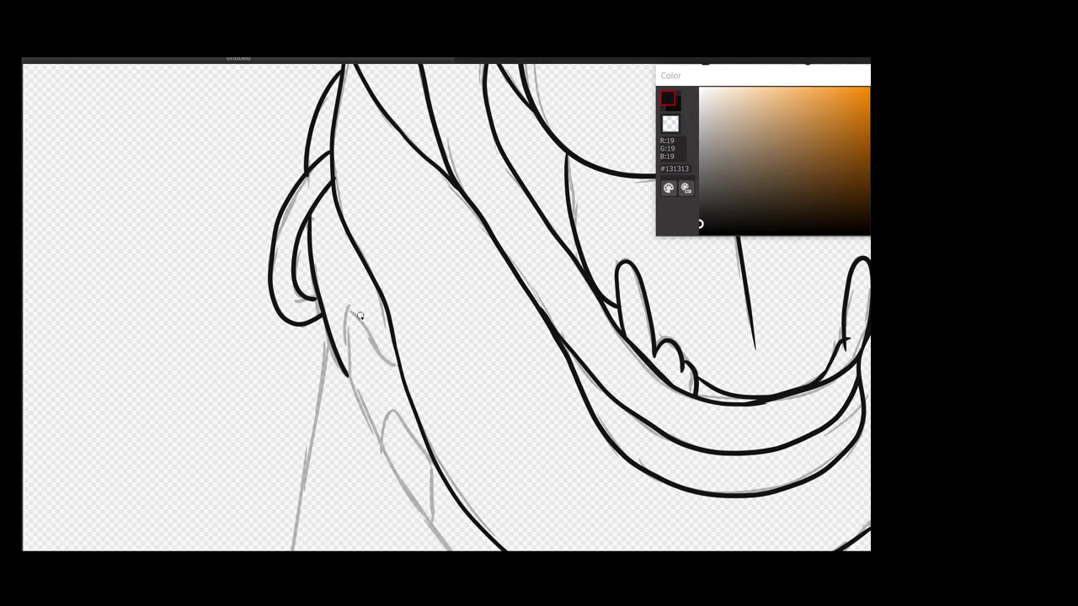
{"action": "left_click_drag", "start_coordinate": [347, 310], "coordinate": [399, 364]}
{"action": "left_click_drag", "start_coordinate": [346, 331], "coordinate": [298, 186]}
Ink the collar's lower left edge with its second strap detail and the buckle at the front.
{"action": "mouse_move", "coordinate": [297, 229]}
{"action": "left_mouse_down"}
{"action": "mouse_move", "coordinate": [332, 311]}
{"action": "mouse_move", "coordinate": [427, 437]}
{"action": "mouse_move", "coordinate": [517, 498]}
{"action": "left_mouse_up"}
{"action": "mouse_move", "coordinate": [338, 282]}
{"action": "left_mouse_down"}
{"action": "mouse_move", "coordinate": [383, 361]}
{"action": "mouse_move", "coordinate": [383, 387]}
{"action": "left_mouse_up"}
{"action": "left_click_drag", "start_coordinate": [383, 389], "coordinate": [199, 229]}
{"action": "mouse_move", "coordinate": [322, 276]}
{"action": "left_mouse_down"}
{"action": "mouse_move", "coordinate": [328, 331]}
{"action": "mouse_move", "coordinate": [365, 361]}
{"action": "mouse_move", "coordinate": [453, 315]}
{"action": "mouse_move", "coordinate": [408, 388]}
{"action": "mouse_move", "coordinate": [503, 367]}
{"action": "mouse_move", "coordinate": [547, 268]}
{"action": "left_mouse_up"}
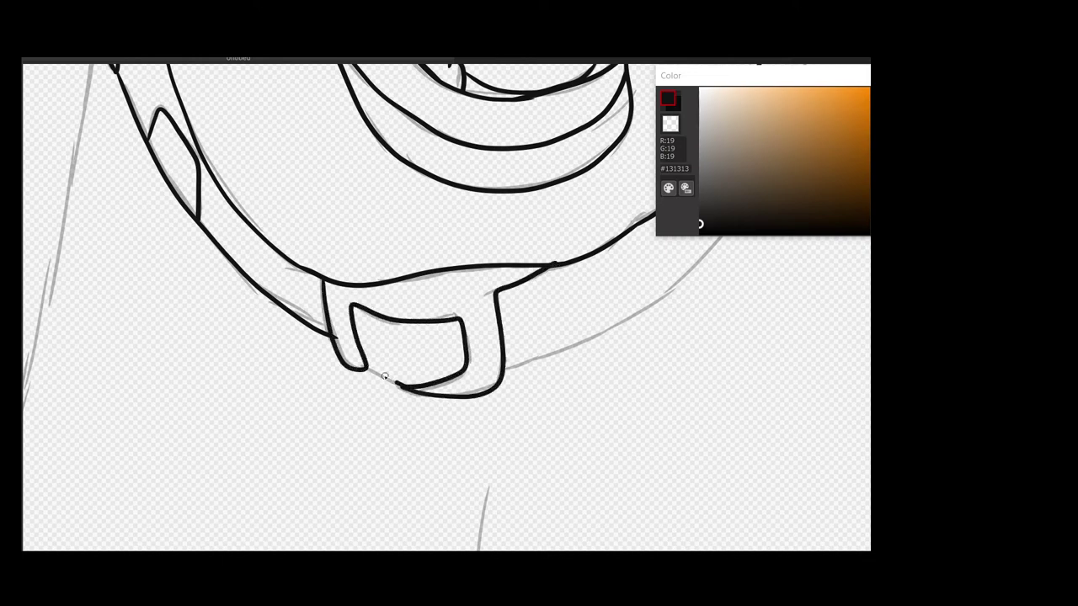
{"action": "left_click_drag", "start_coordinate": [366, 369], "coordinate": [396, 383]}
{"action": "scroll", "coordinate": [396, 337], "scroll_direction": "down", "scroll_amount": 4}
{"action": "scroll", "coordinate": [517, 197], "scroll_direction": "up", "scroll_amount": 6}
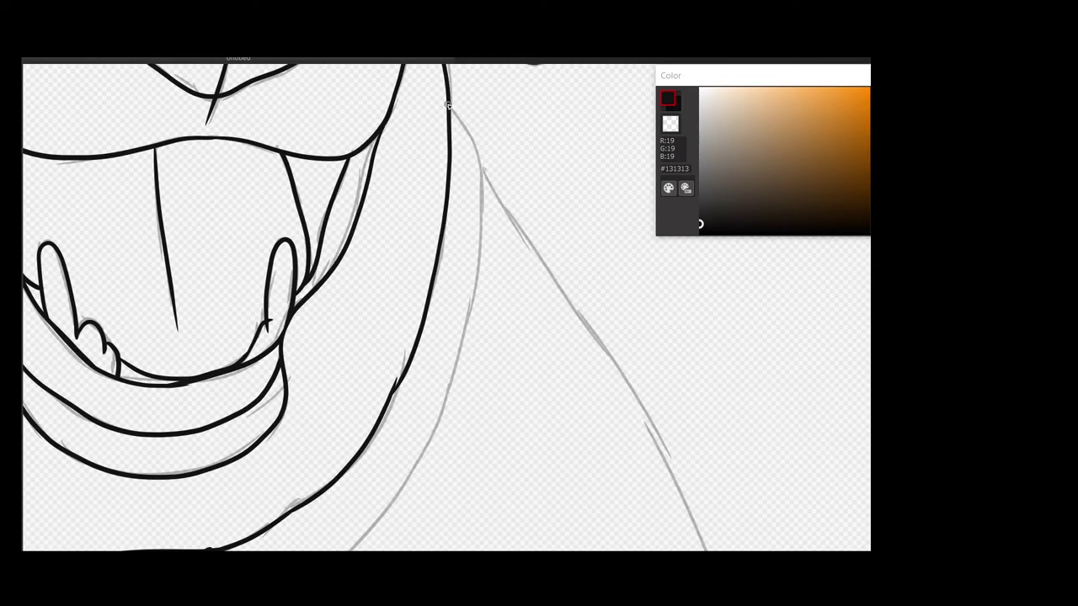
Ink the collar's outer right edge down to the buckle and the upper shoulder line beside it, following the sketch.
{"action": "left_click_drag", "start_coordinate": [479, 179], "coordinate": [448, 397]}
{"action": "mouse_move", "coordinate": [448, 397]}
{"action": "left_mouse_down"}
{"action": "mouse_move", "coordinate": [577, 93]}
{"action": "mouse_move", "coordinate": [535, 188]}
{"action": "mouse_move", "coordinate": [401, 337]}
{"action": "mouse_move", "coordinate": [271, 395]}
{"action": "left_mouse_up"}
{"action": "scroll", "coordinate": [271, 396], "scroll_direction": "down", "scroll_amount": 4}
{"action": "scroll", "coordinate": [396, 320], "scroll_direction": "up", "scroll_amount": 6}
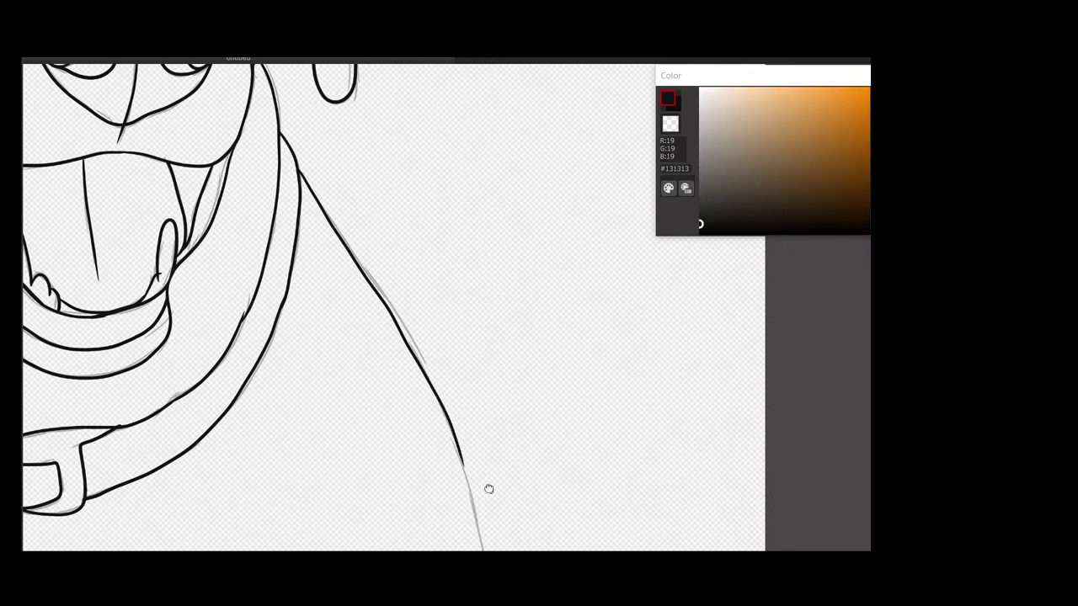
Ink the right side of the body from the shoulder down to the foreleg, following the sketch.
{"action": "left_click_drag", "start_coordinate": [488, 489], "coordinate": [439, 238]}
{"action": "left_click_drag", "start_coordinate": [413, 212], "coordinate": [468, 489]}
{"action": "mouse_move", "coordinate": [469, 489]}
{"action": "left_mouse_down"}
{"action": "mouse_move", "coordinate": [464, 202]}
{"action": "mouse_move", "coordinate": [410, 403]}
{"action": "left_mouse_up"}
{"action": "left_click_drag", "start_coordinate": [411, 403], "coordinate": [337, 403]}
{"action": "left_click_drag", "start_coordinate": [378, 253], "coordinate": [464, 433]}
Ink the chest's centre line, the short leg lines at its base and the left side of the body.
{"action": "mouse_move", "coordinate": [80, 387]}
{"action": "left_mouse_down"}
{"action": "mouse_move", "coordinate": [432, 421]}
{"action": "mouse_move", "coordinate": [497, 464]}
{"action": "mouse_move", "coordinate": [496, 514]}
{"action": "left_mouse_up"}
{"action": "left_click_drag", "start_coordinate": [360, 210], "coordinate": [375, 344]}
{"action": "left_click_drag", "start_coordinate": [192, 227], "coordinate": [397, 468]}
{"action": "left_click_drag", "start_coordinate": [323, 145], "coordinate": [258, 493]}
{"action": "mouse_move", "coordinate": [261, 504]}
{"action": "left_mouse_down"}
{"action": "mouse_move", "coordinate": [270, 293]}
{"action": "mouse_move", "coordinate": [316, 497]}
{"action": "left_mouse_up"}
{"action": "key", "text": "ctrl+z"}
{"action": "mouse_move", "coordinate": [268, 258]}
{"action": "left_mouse_down"}
{"action": "mouse_move", "coordinate": [262, 231]}
{"action": "mouse_move", "coordinate": [291, 426]}
{"action": "mouse_move", "coordinate": [354, 530]}
{"action": "left_mouse_up"}
{"action": "left_click_drag", "start_coordinate": [327, 494], "coordinate": [277, 376]}
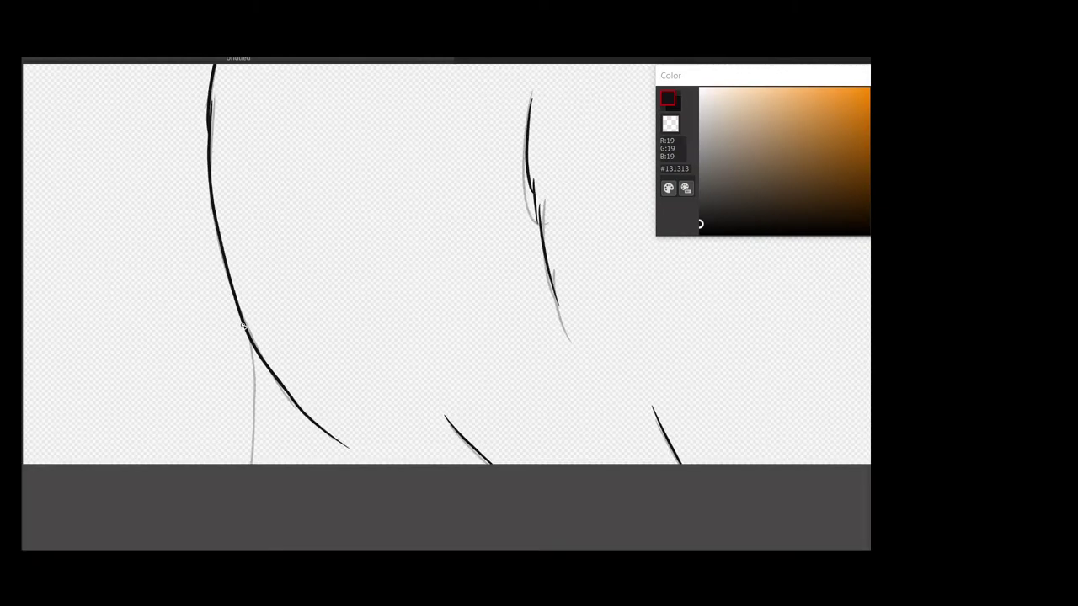
{"action": "scroll", "coordinate": [367, 377], "scroll_direction": "down", "scroll_amount": 5}
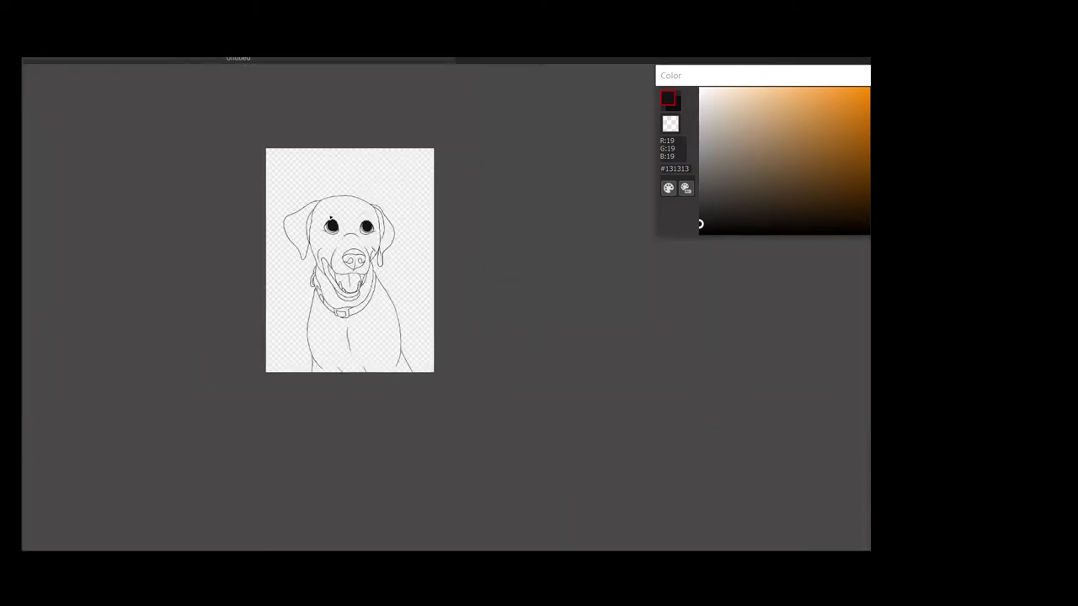
Add a small round white #FFFFFF highlight to the upper part of each pupil.
{"action": "scroll", "coordinate": [359, 226], "scroll_direction": "up", "scroll_amount": 5}
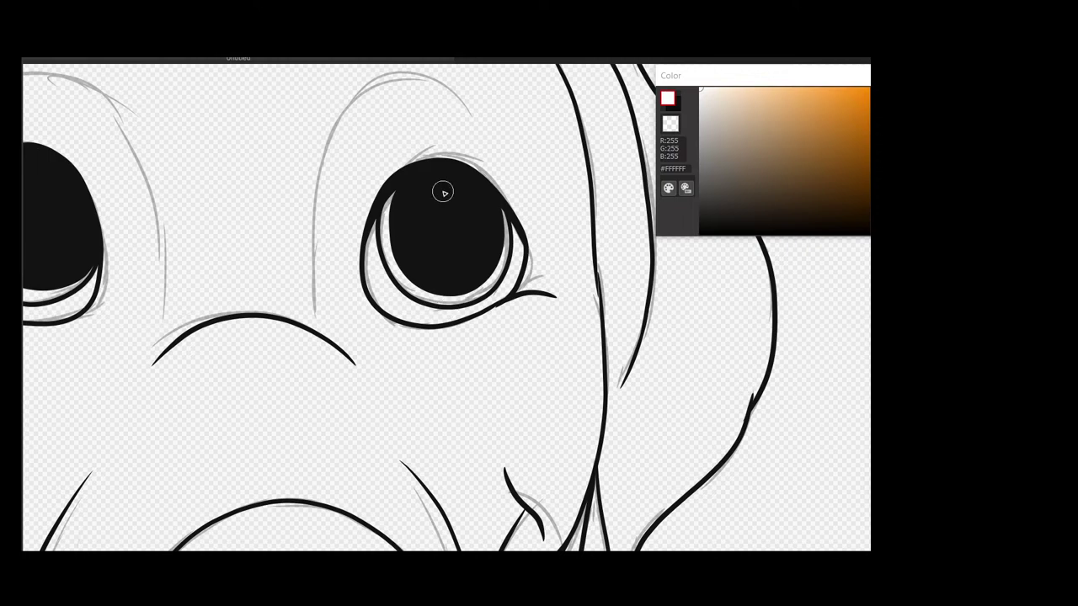
{"action": "left_click", "coordinate": [476, 203]}
{"action": "scroll", "coordinate": [476, 203], "scroll_direction": "down", "scroll_amount": 2}
{"action": "left_click", "coordinate": [244, 216]}
{"action": "scroll", "coordinate": [244, 216], "scroll_direction": "down", "scroll_amount": 3}
Ink the curved brow lines above and beside both eyes with near-black #131313.
{"action": "scroll", "coordinate": [326, 244], "scroll_direction": "up", "scroll_amount": 5}
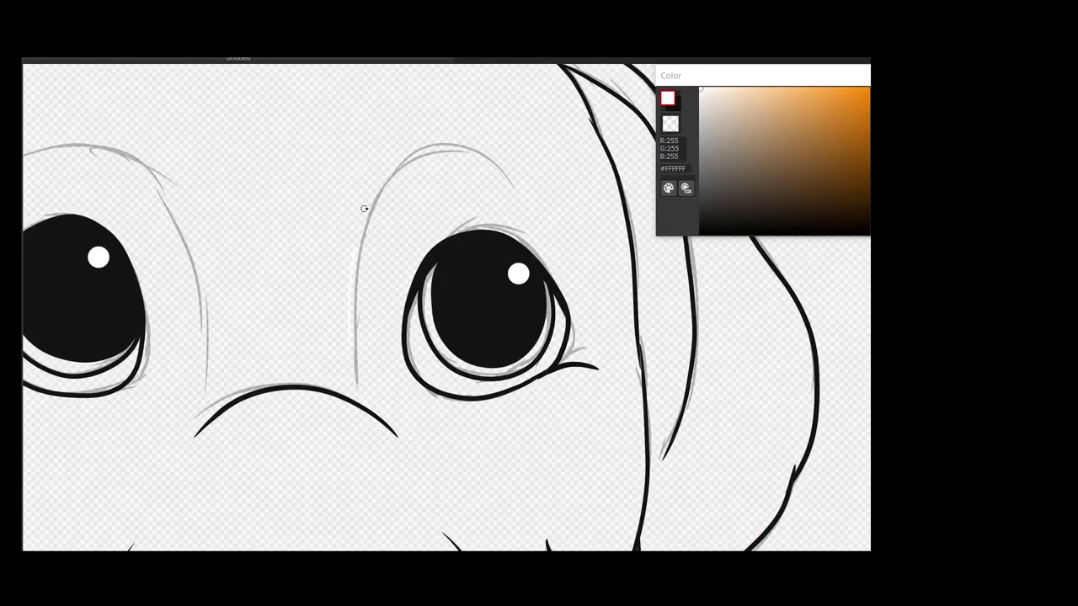
{"action": "left_click", "coordinate": [700, 170]}
{"action": "left_click", "coordinate": [472, 316], "text": "alt"}
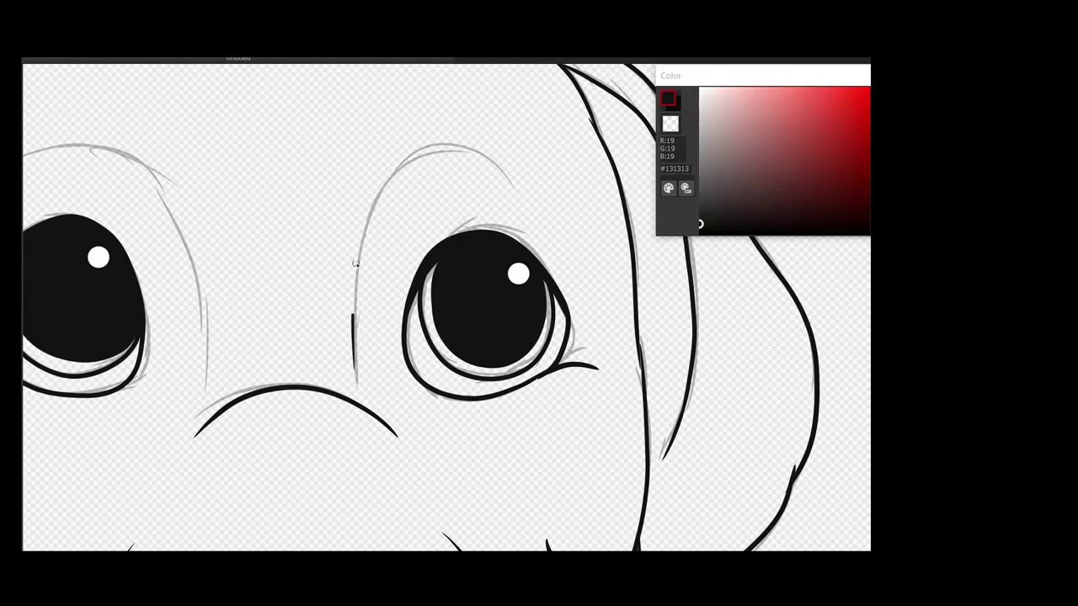
{"action": "left_click_drag", "start_coordinate": [355, 264], "coordinate": [481, 143]}
{"action": "left_click_drag", "start_coordinate": [256, 302], "coordinate": [361, 284]}
{"action": "mouse_move", "coordinate": [317, 356]}
{"action": "left_mouse_down"}
{"action": "mouse_move", "coordinate": [284, 167]}
{"action": "mouse_move", "coordinate": [220, 126]}
{"action": "left_mouse_up"}
{"action": "scroll", "coordinate": [202, 160], "scroll_direction": "down", "scroll_amount": 3}
{"action": "scroll", "coordinate": [258, 156], "scroll_direction": "up", "scroll_amount": 3}
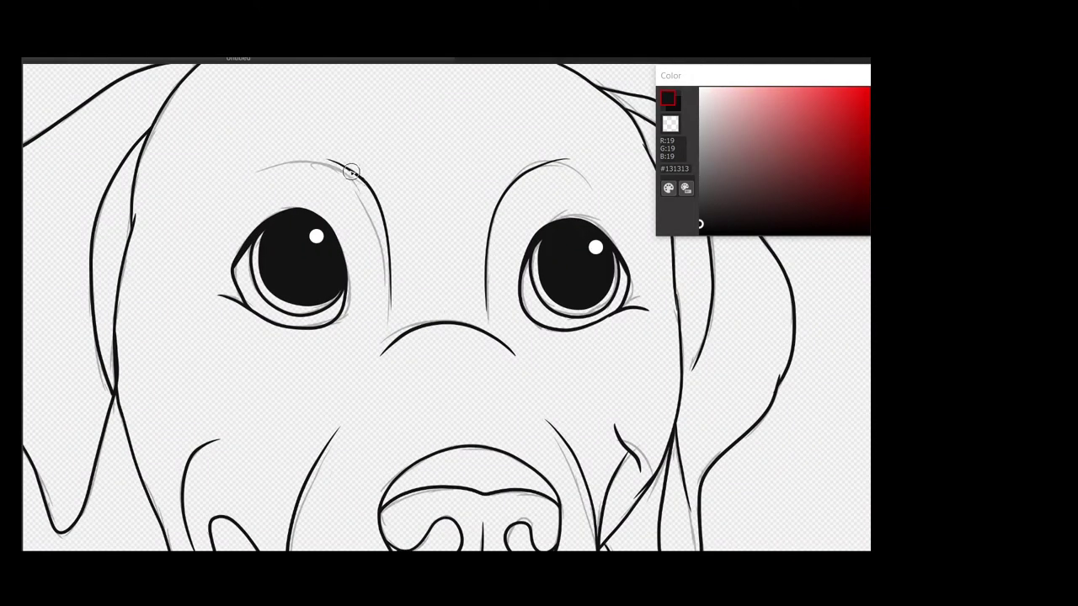
{"action": "left_click_drag", "start_coordinate": [351, 171], "coordinate": [199, 179]}
{"action": "scroll", "coordinate": [428, 160], "scroll_direction": "right", "scroll_amount": 2}
{"action": "mouse_move", "coordinate": [421, 165]}
{"action": "left_mouse_down"}
{"action": "mouse_move", "coordinate": [522, 178]}
{"action": "mouse_move", "coordinate": [466, 143]}
{"action": "mouse_move", "coordinate": [530, 175]}
{"action": "left_mouse_up"}
{"action": "key", "text": "ctrl+z"}
Fill the ears, head, neck and body with white #FFFFFF.
{"action": "scroll", "coordinate": [336, 194], "scroll_direction": "down", "scroll_amount": 5}
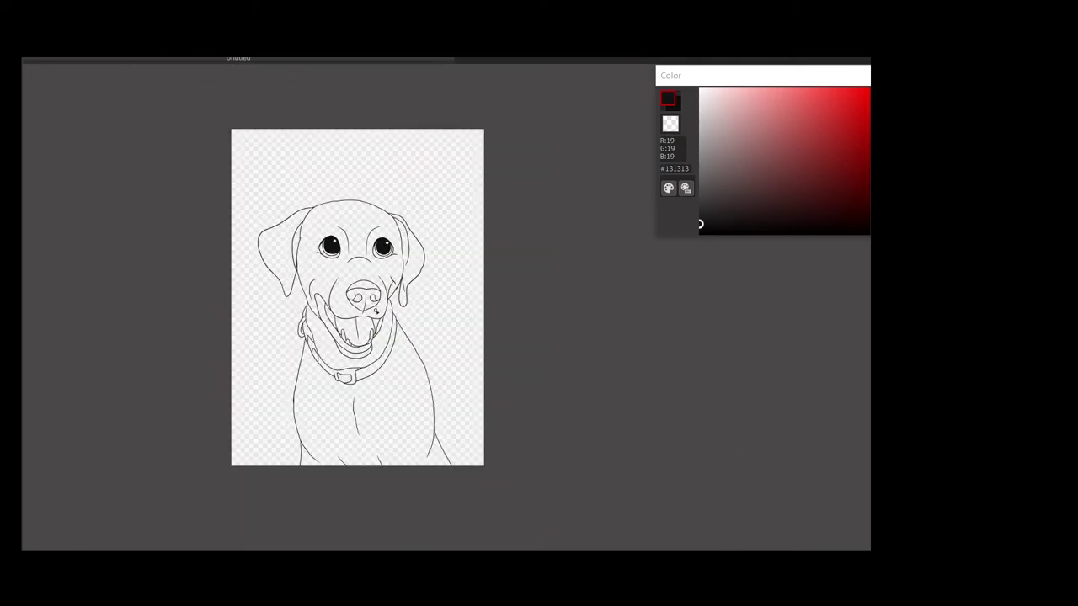
{"action": "scroll", "coordinate": [377, 312], "scroll_direction": "up", "scroll_amount": 2}
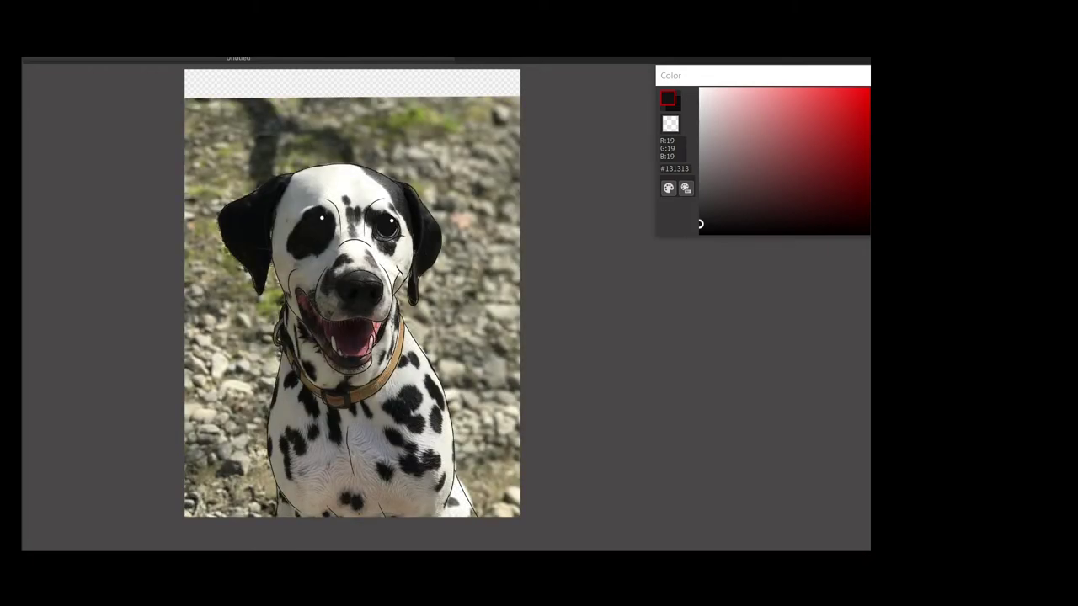
{"action": "left_click", "coordinate": [700, 88]}
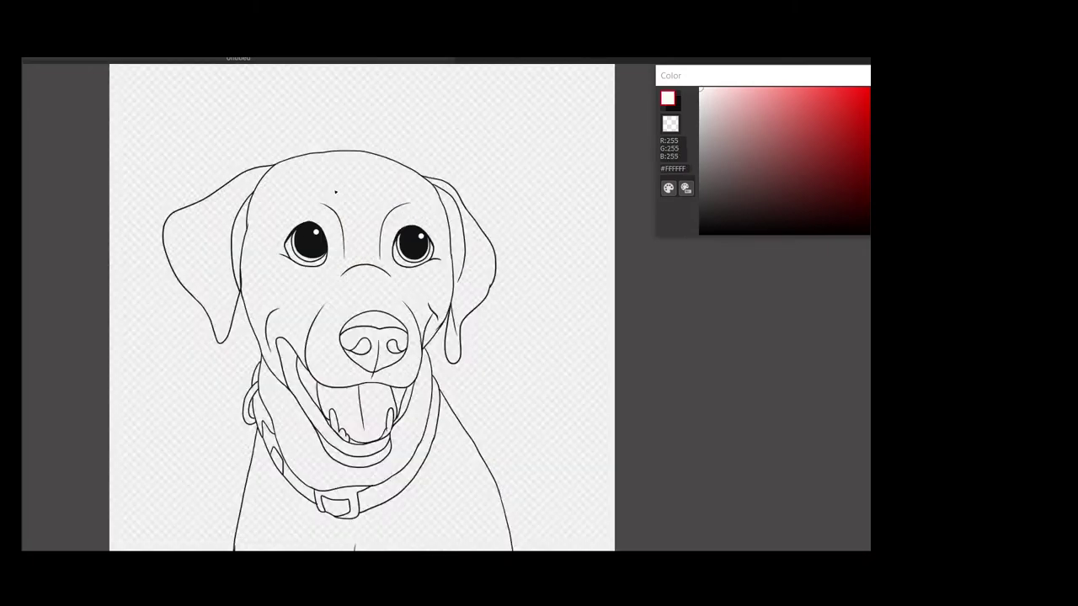
{"action": "left_click", "coordinate": [222, 194]}
{"action": "left_click", "coordinate": [465, 235]}
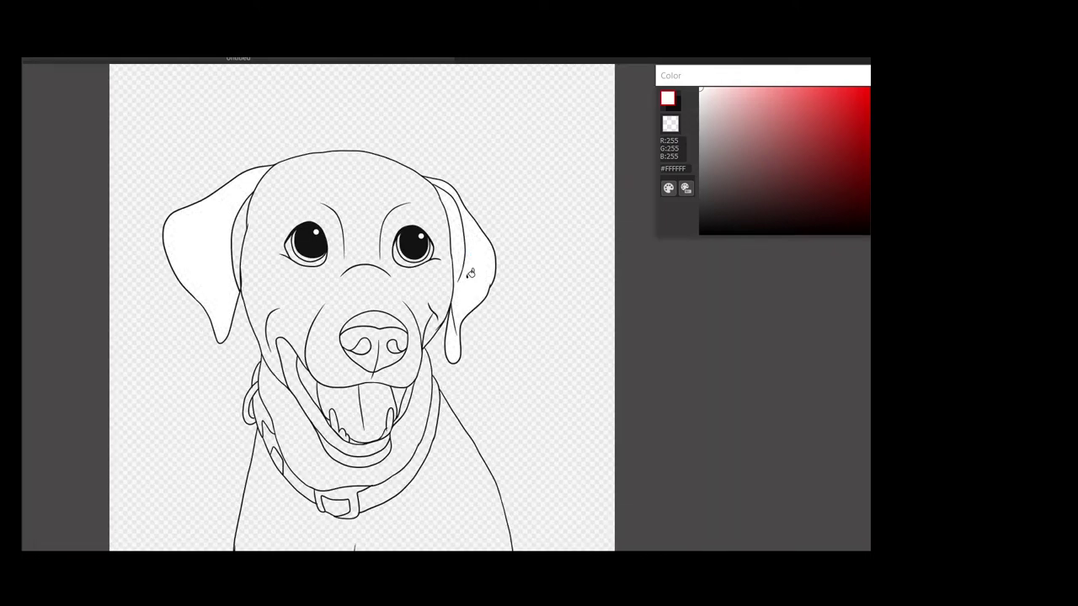
{"action": "left_click", "coordinate": [263, 210]}
{"action": "scroll", "coordinate": [504, 367], "scroll_direction": "down", "scroll_amount": 2}
{"action": "left_click", "coordinate": [438, 441]}
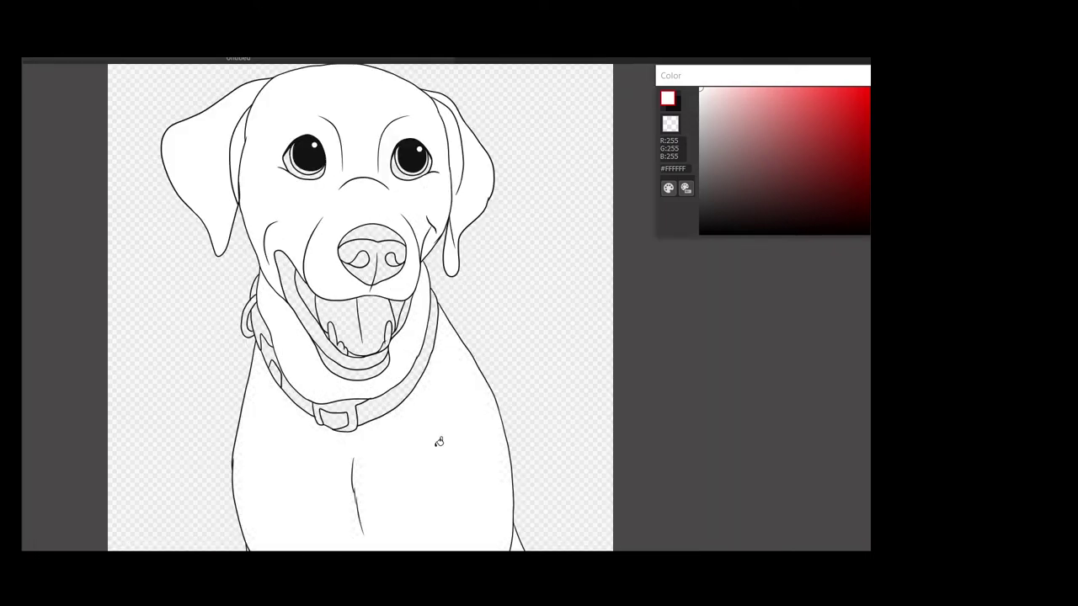
Fill the remaining leg area and the whites of both eyes with white #FFFFFF.
{"action": "scroll", "coordinate": [405, 418], "scroll_direction": "down", "scroll_amount": 2}
{"action": "scroll", "coordinate": [376, 397], "scroll_direction": "up", "scroll_amount": 3}
{"action": "scroll", "coordinate": [375, 397], "scroll_direction": "down", "scroll_amount": 2}
{"action": "scroll", "coordinate": [396, 236], "scroll_direction": "up", "scroll_amount": 4}
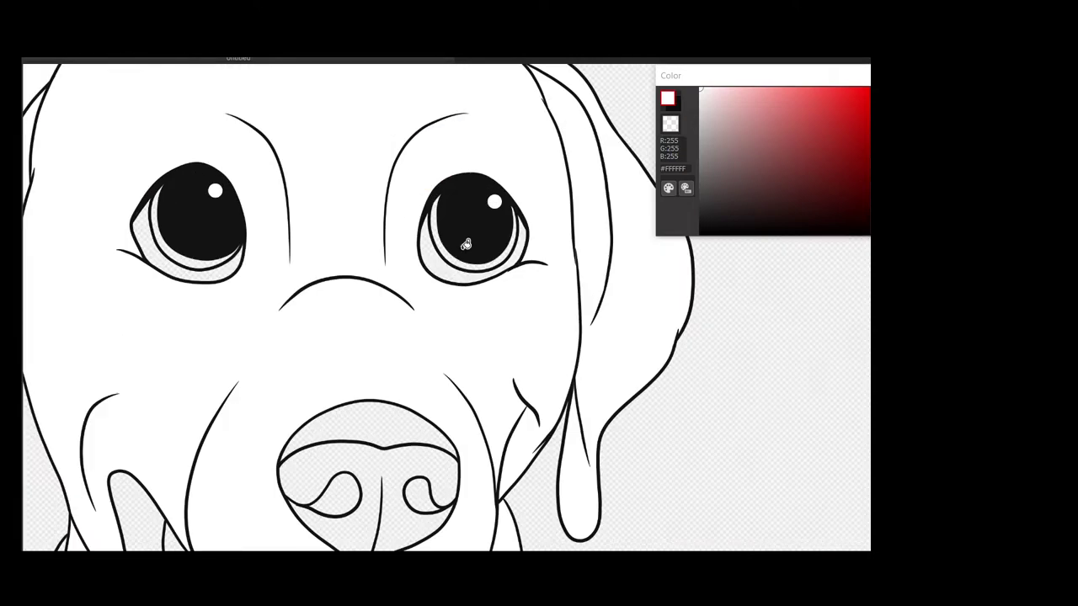
{"action": "scroll", "coordinate": [203, 270], "scroll_direction": "up", "scroll_amount": 2}
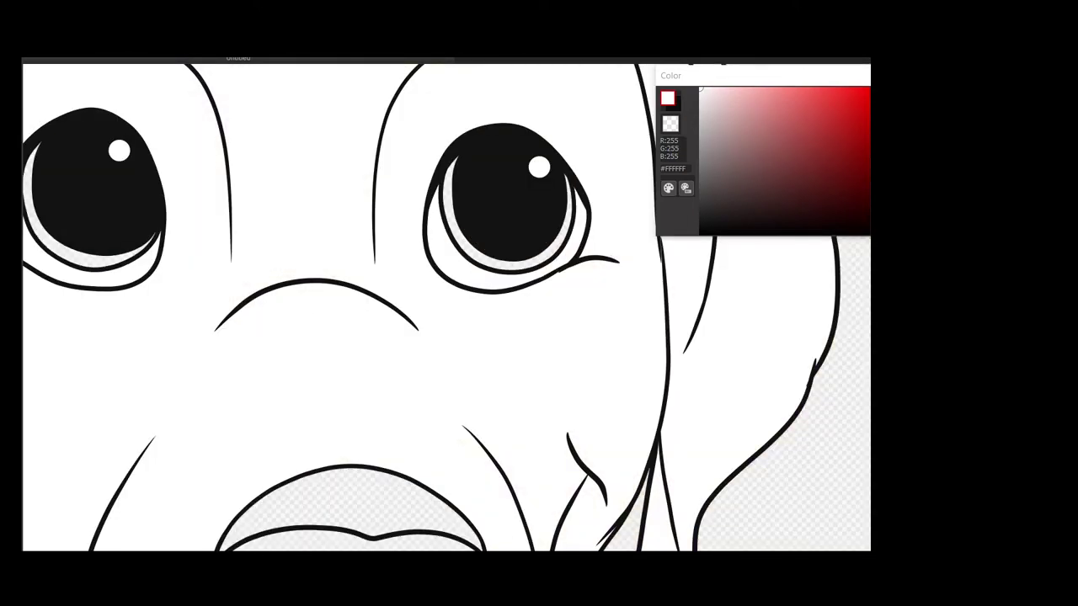
Fill the iris rings of both eyes with brown #B2804D.
{"action": "left_click", "coordinate": [802, 118]}
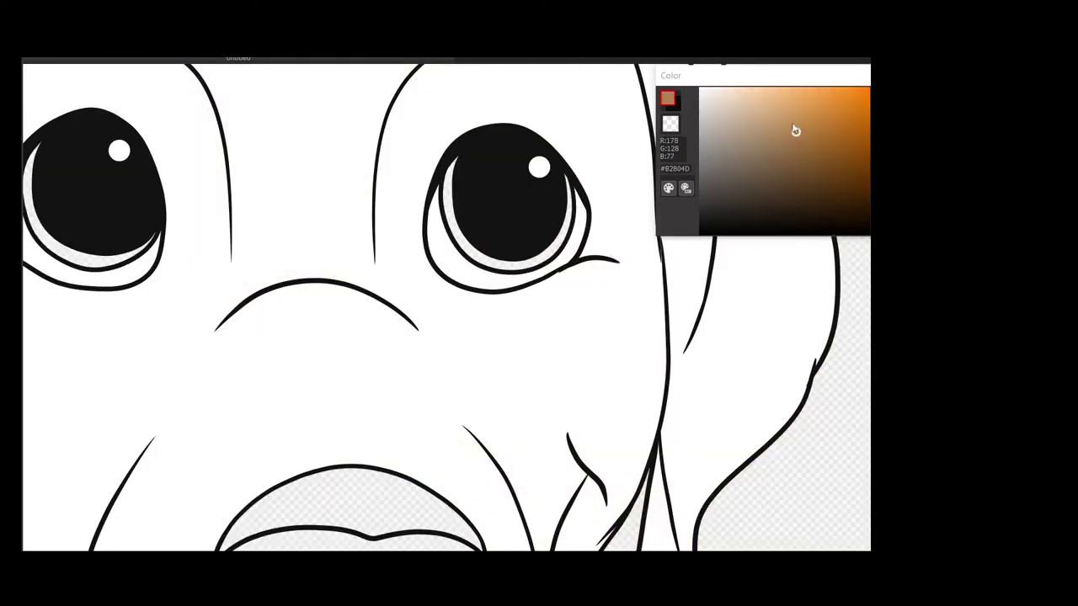
{"action": "left_click", "coordinate": [481, 258]}
{"action": "scroll", "coordinate": [170, 254], "scroll_direction": "up", "scroll_amount": 3}
{"action": "left_click", "coordinate": [171, 254]}
Fill the nose with dark grey #3D3C3C, and the nostrils and dark mouth lining with #282727.
{"action": "scroll", "coordinate": [170, 255], "scroll_direction": "down", "scroll_amount": 3}
{"action": "scroll", "coordinate": [374, 365], "scroll_direction": "up", "scroll_amount": 3}
{"action": "left_click", "coordinate": [706, 210]}
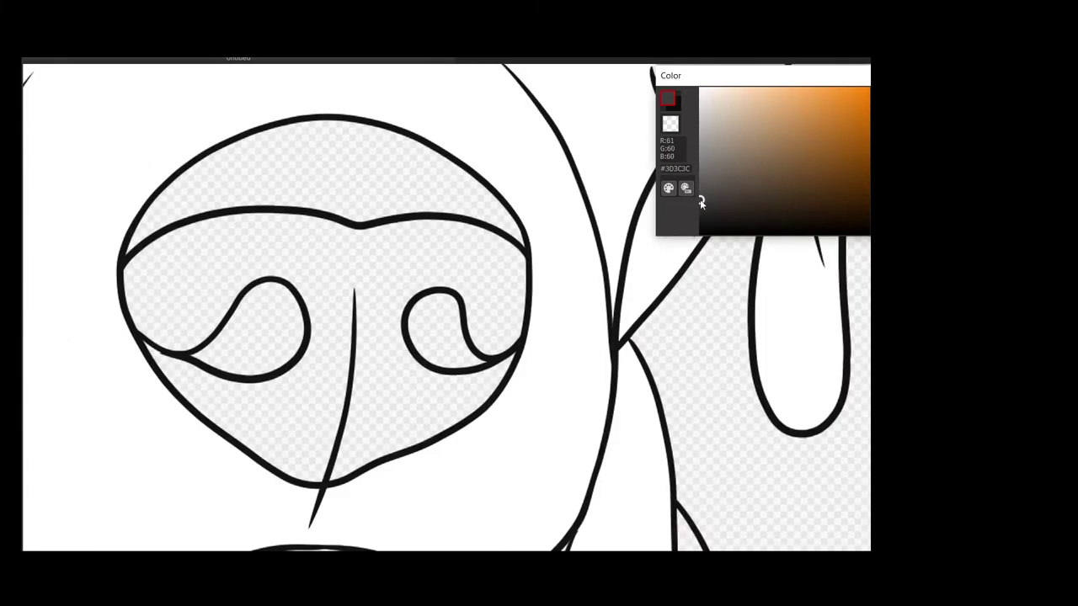
{"action": "left_click", "coordinate": [373, 205]}
{"action": "scroll", "coordinate": [373, 205], "scroll_direction": "down", "scroll_amount": 1}
{"action": "scroll", "coordinate": [325, 287], "scroll_direction": "down", "scroll_amount": 5}
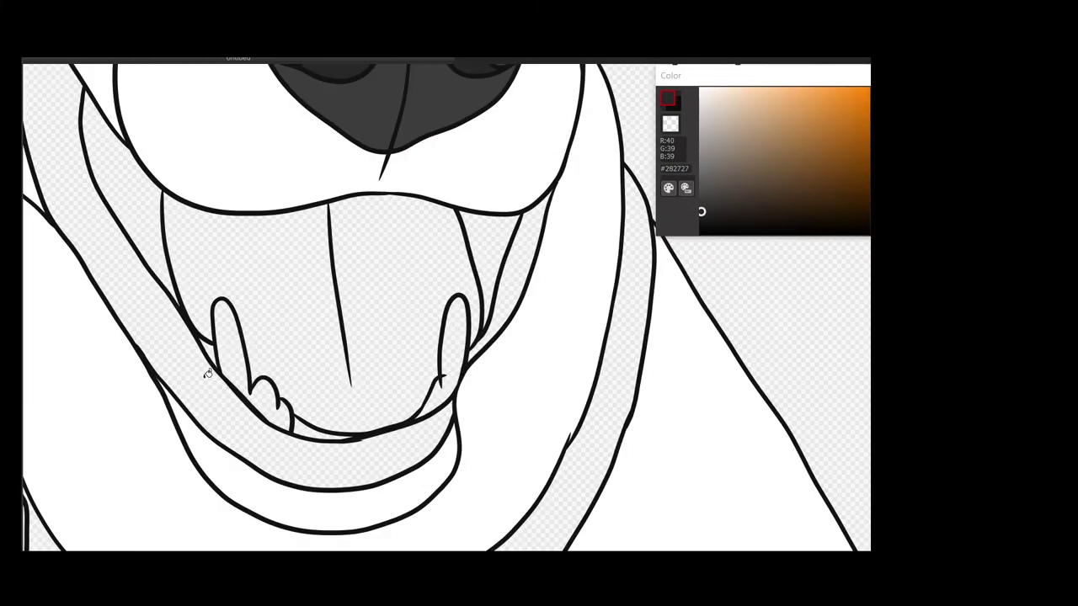
{"action": "scroll", "coordinate": [422, 303], "scroll_direction": "down", "scroll_amount": 5}
{"action": "scroll", "coordinate": [421, 303], "scroll_direction": "up", "scroll_amount": 5}
Fill the tongue with pink #F49E9C and the teeth with white #FFFFFF.
{"action": "left_click", "coordinate": [770, 120]}
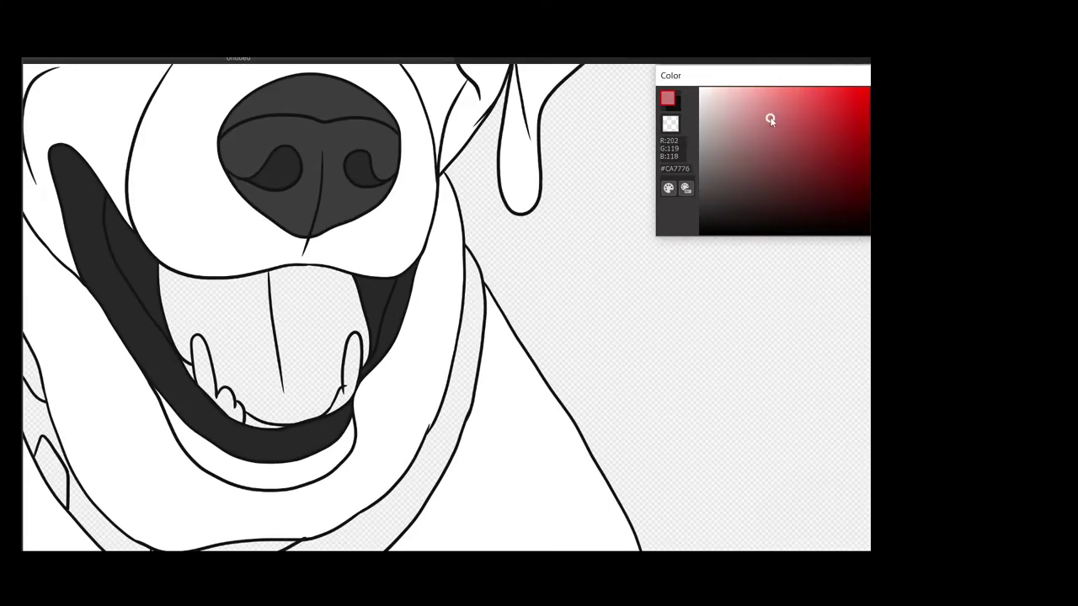
{"action": "left_click", "coordinate": [329, 337]}
{"action": "scroll", "coordinate": [329, 337], "scroll_direction": "up", "scroll_amount": 2}
{"action": "left_click", "coordinate": [760, 93]}
{"action": "left_click", "coordinate": [406, 259]}
{"action": "scroll", "coordinate": [406, 259], "scroll_direction": "up", "scroll_amount": 2}
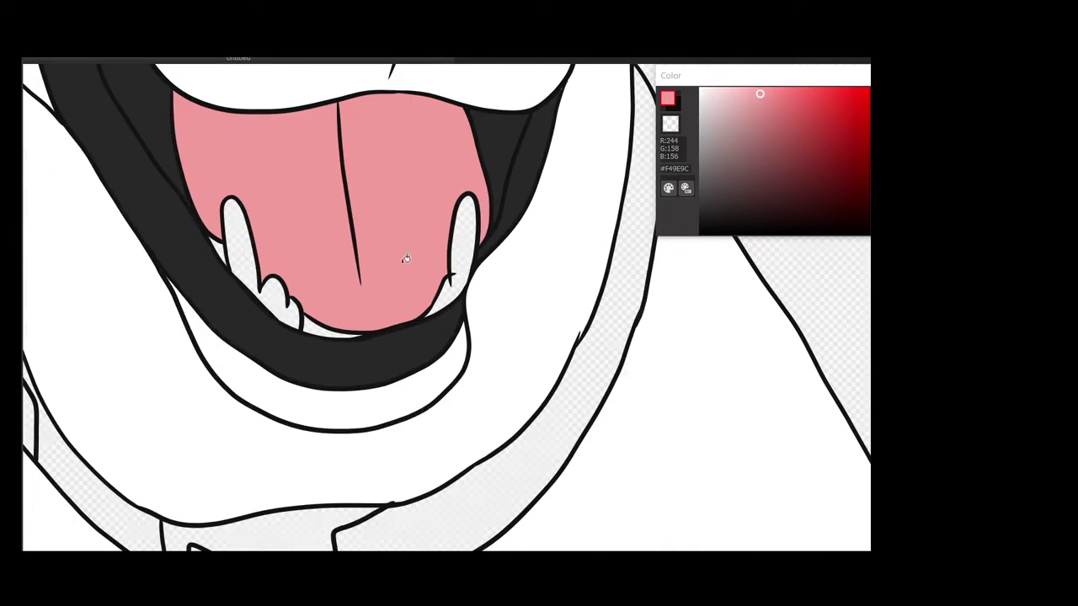
{"action": "left_click", "coordinate": [455, 220]}
{"action": "scroll", "coordinate": [247, 257], "scroll_direction": "down", "scroll_amount": 5}
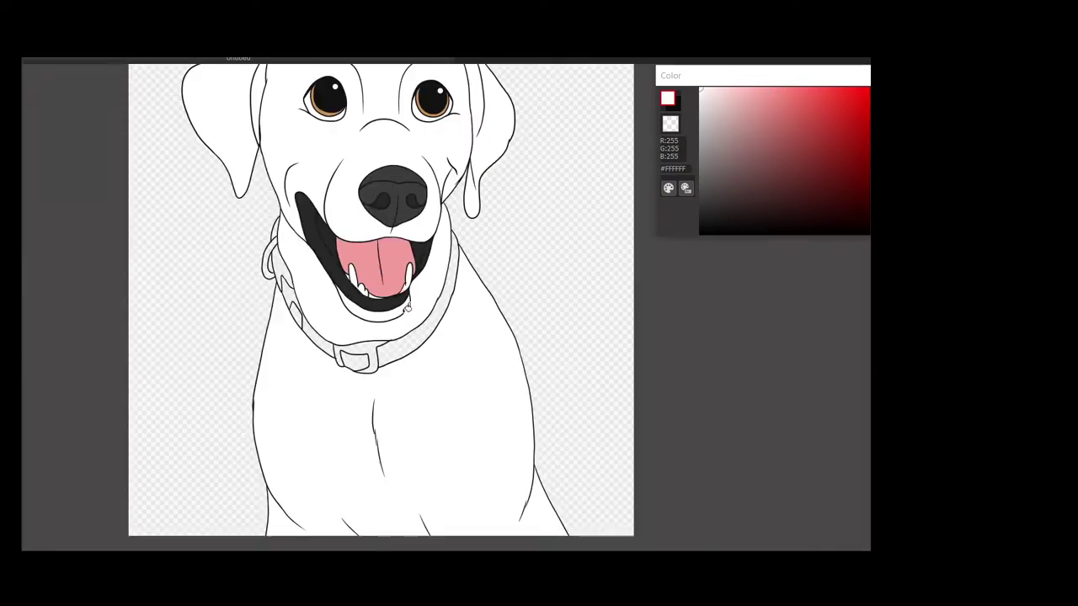
Fill the collar's buckle and dark strap parts with #282727 and its hanging ring with light grey #CCCCCC.
{"action": "scroll", "coordinate": [344, 322], "scroll_direction": "up", "scroll_amount": 5}
{"action": "left_click", "coordinate": [344, 323], "text": "alt"}
{"action": "scroll", "coordinate": [191, 190], "scroll_direction": "down", "scroll_amount": 4}
{"action": "scroll", "coordinate": [426, 397], "scroll_direction": "up", "scroll_amount": 1}
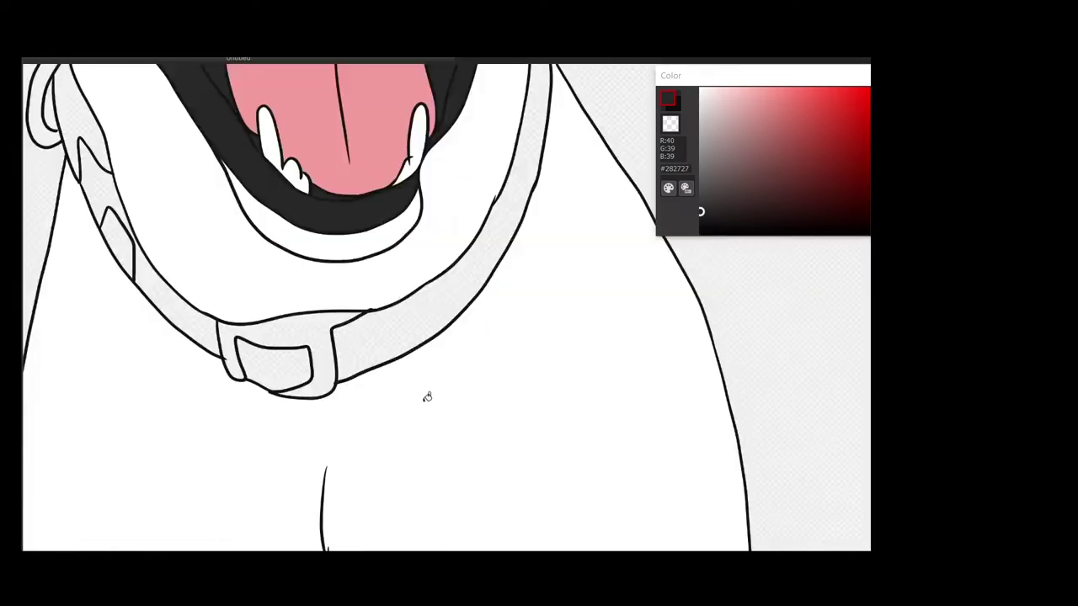
{"action": "scroll", "coordinate": [224, 283], "scroll_direction": "down", "scroll_amount": 1}
{"action": "scroll", "coordinate": [313, 328], "scroll_direction": "up", "scroll_amount": 4}
{"action": "scroll", "coordinate": [312, 328], "scroll_direction": "down", "scroll_amount": 3}
{"action": "scroll", "coordinate": [289, 188], "scroll_direction": "up", "scroll_amount": 2}
{"action": "left_click", "coordinate": [304, 272], "text": "alt"}
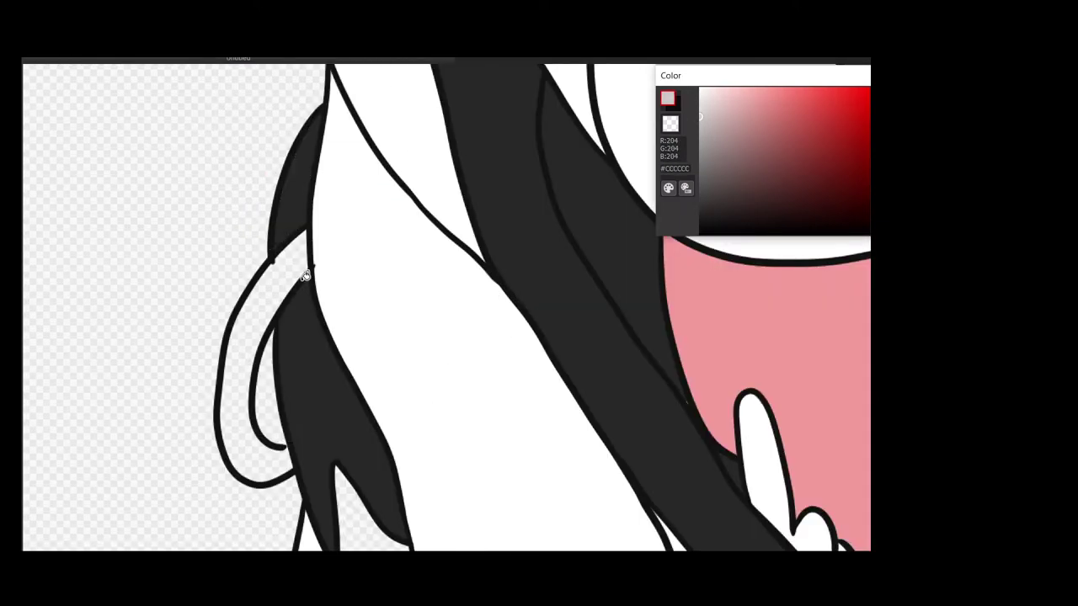
{"action": "scroll", "coordinate": [303, 272], "scroll_direction": "down", "scroll_amount": 3}
Fill the collar band with tan #C79E63, using the reference photo's collar as colour guide.
{"action": "scroll", "coordinate": [460, 442], "scroll_direction": "up", "scroll_amount": 4}
{"action": "left_click", "coordinate": [460, 442], "text": "alt"}
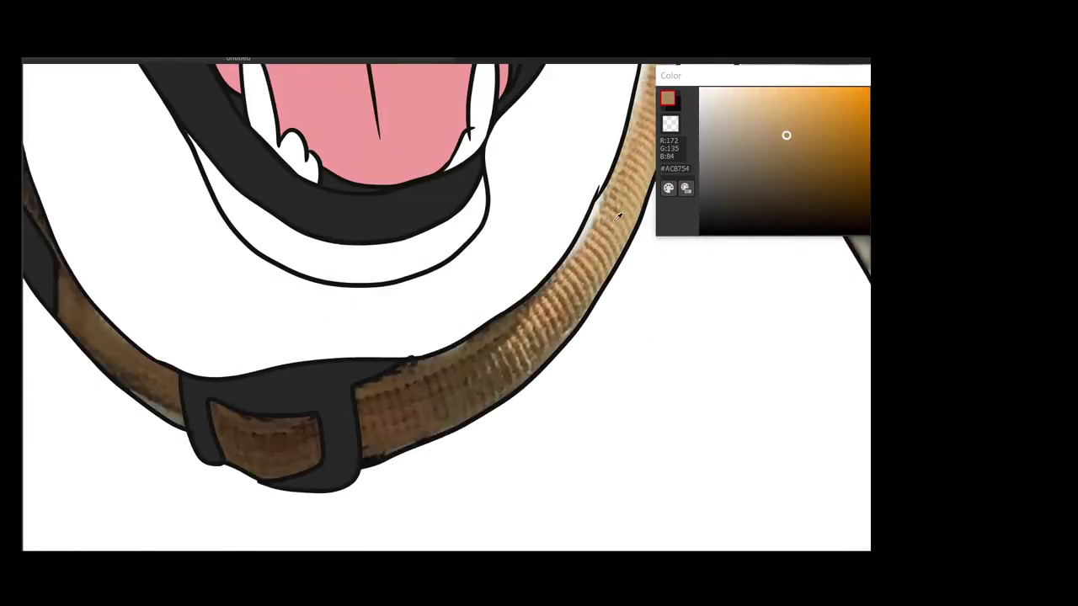
{"action": "left_click", "coordinate": [471, 374]}
{"action": "scroll", "coordinate": [323, 285], "scroll_direction": "down", "scroll_amount": 4}
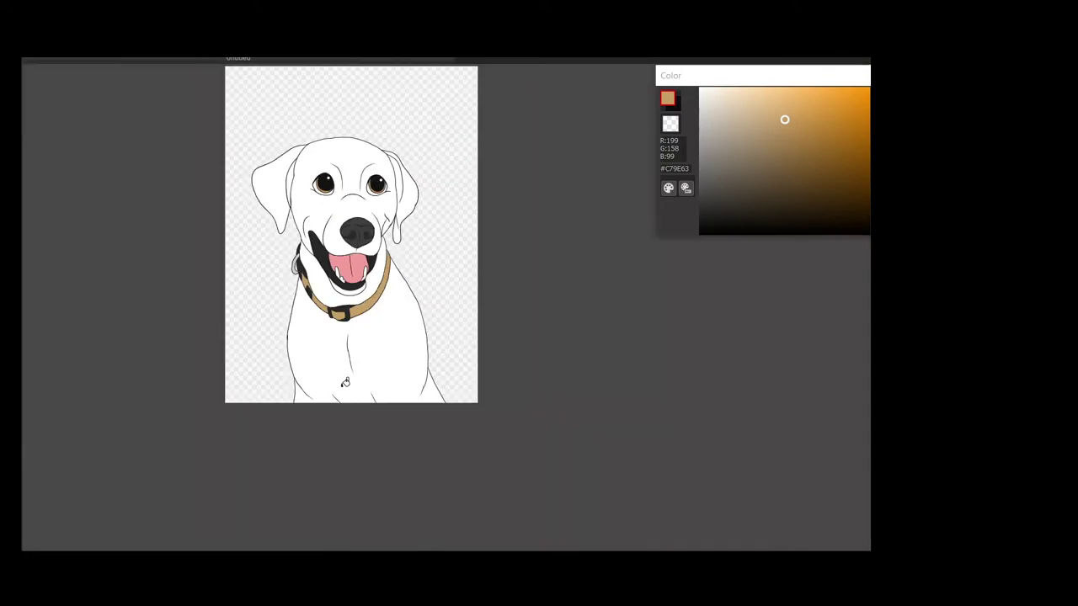
Select both ears, check them against the reference photo and sample the nose's dark grey #3D3C3C.
{"action": "scroll", "coordinate": [345, 382], "scroll_direction": "up", "scroll_amount": 2}
{"action": "left_click", "coordinate": [214, 215]}
{"action": "scroll", "coordinate": [337, 210], "scroll_direction": "up", "scroll_amount": 3}
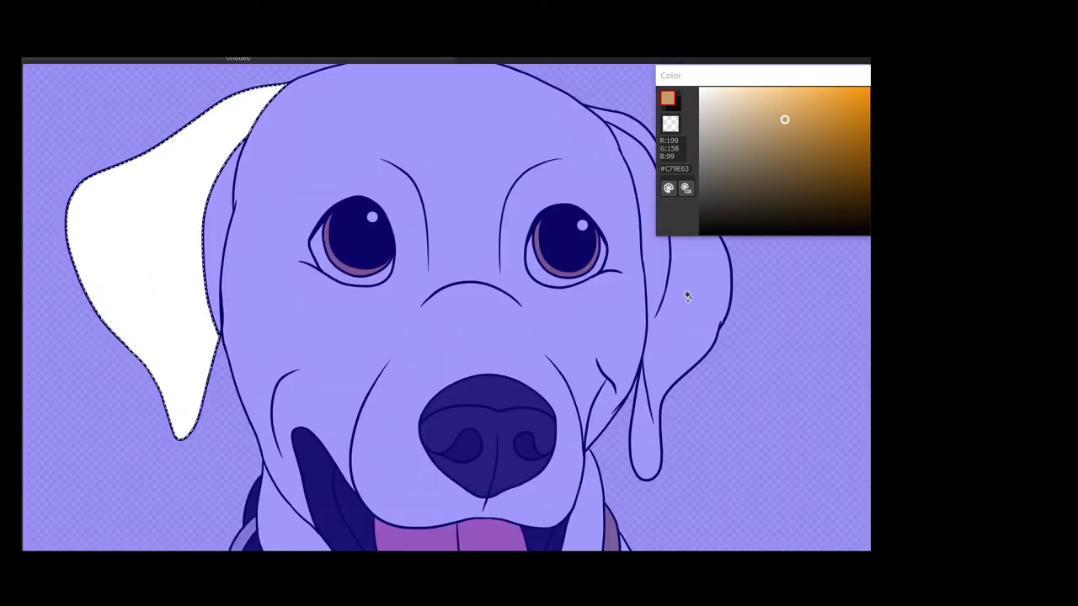
{"action": "left_click", "coordinate": [495, 223], "text": "shift"}
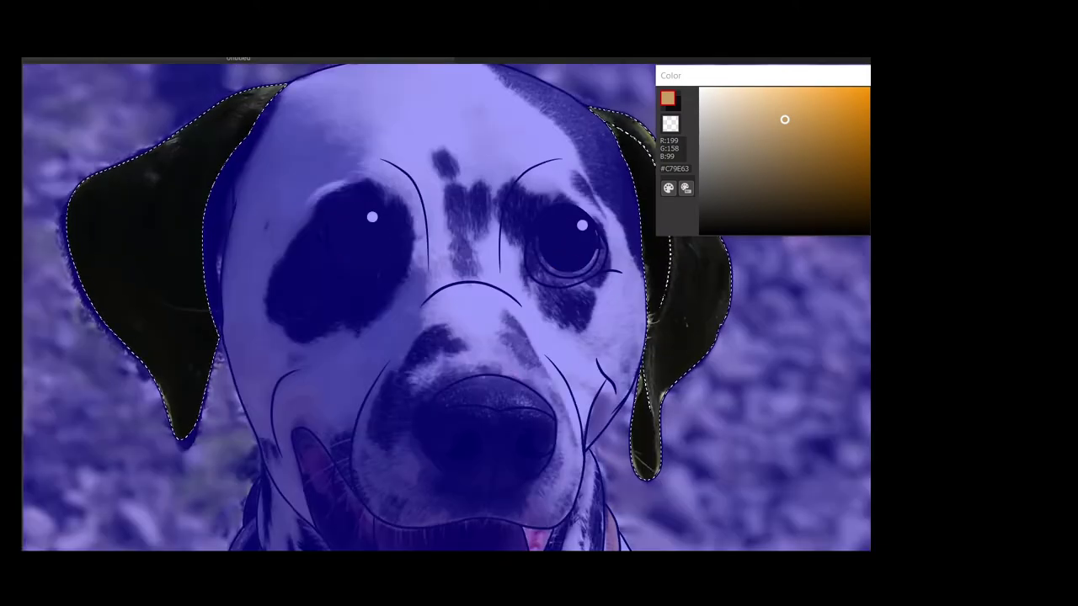
{"action": "scroll", "coordinate": [388, 321], "scroll_direction": "down", "scroll_amount": 2}
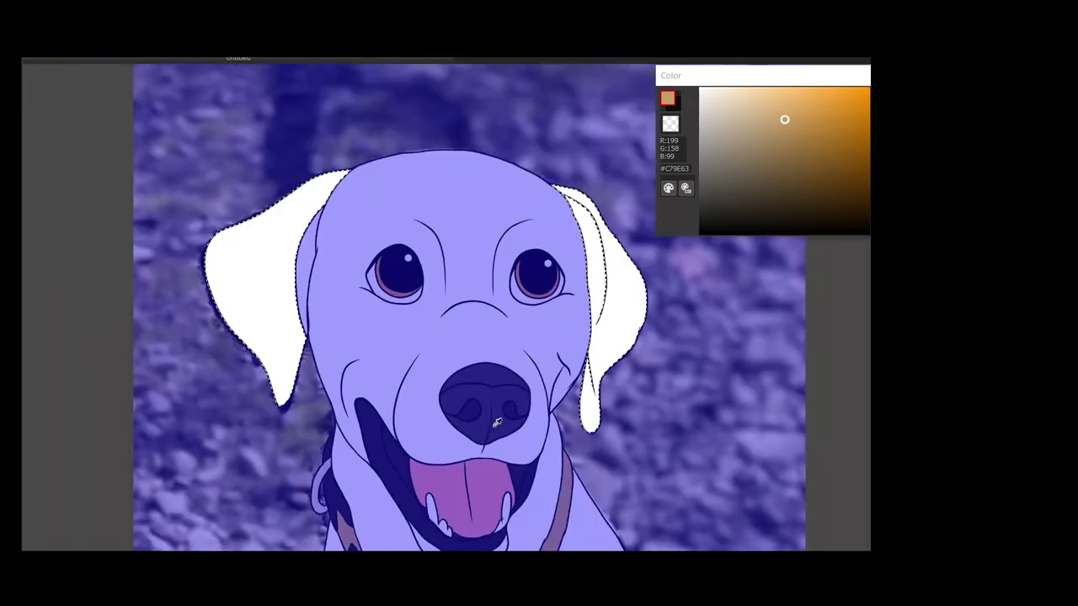
{"action": "left_click", "coordinate": [394, 464], "text": "alt"}
{"action": "left_click", "coordinate": [599, 288], "text": "alt"}
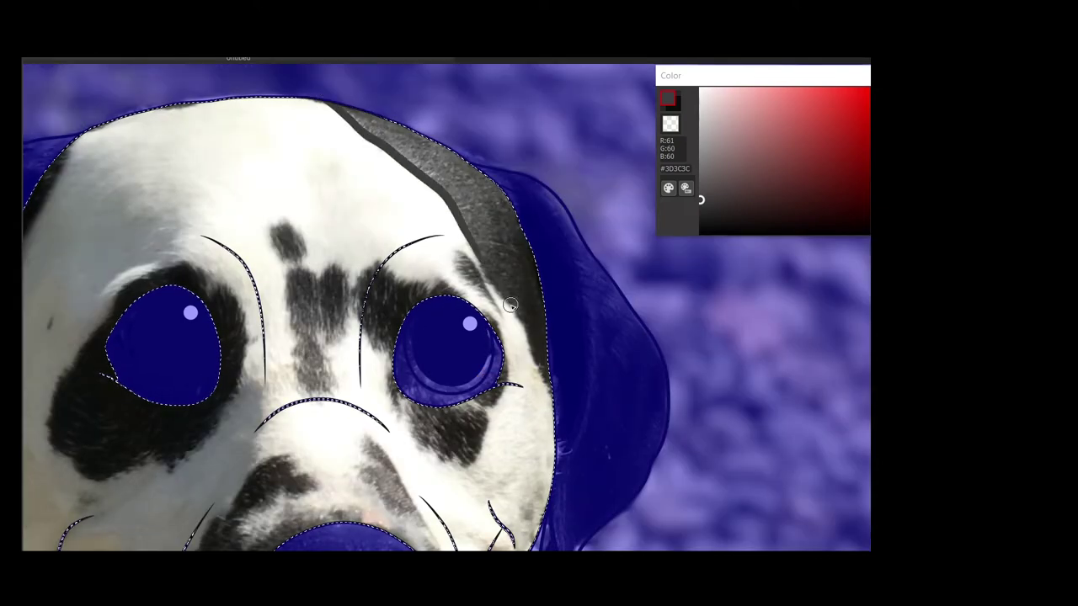
Outline the dark patches on the forehead and around both eyes with #3D3C3C, following the reference photo.
{"action": "scroll", "coordinate": [571, 385], "scroll_direction": "down", "scroll_amount": 2}
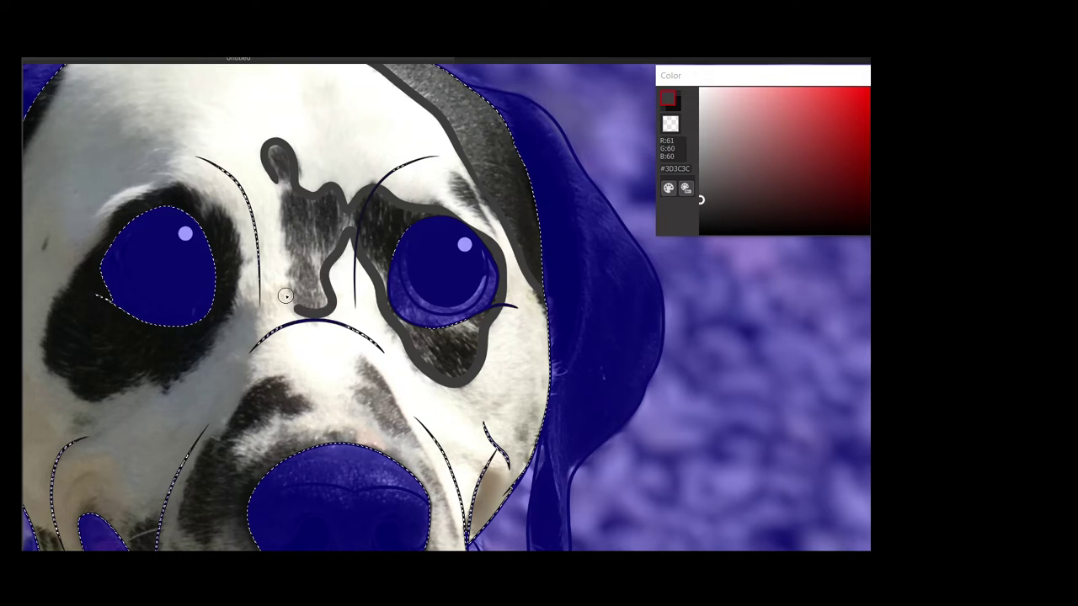
{"action": "scroll", "coordinate": [282, 189], "scroll_direction": "left", "scroll_amount": 4}
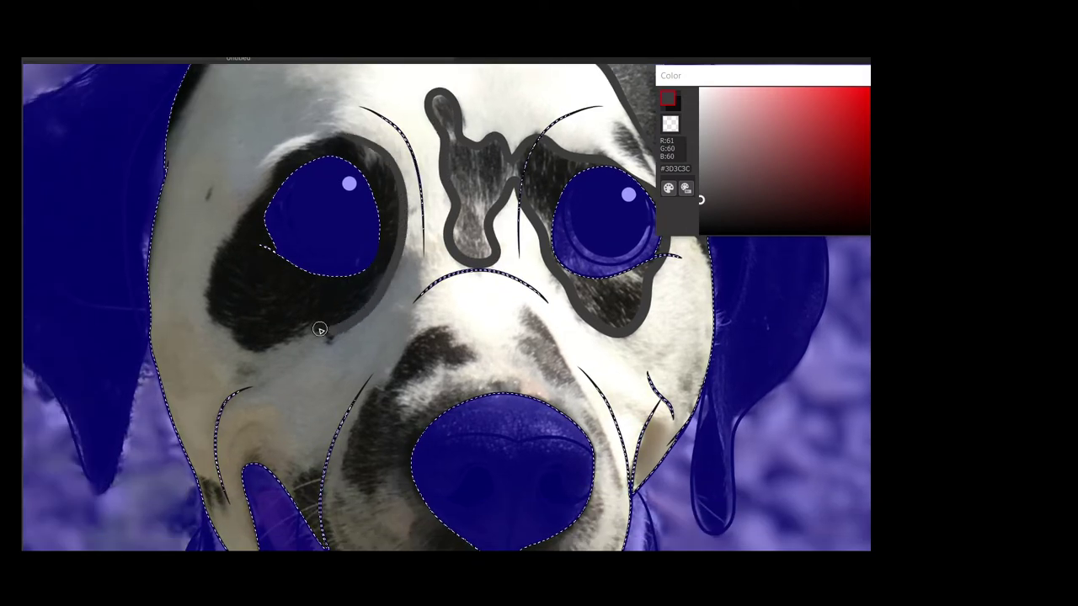
{"action": "scroll", "coordinate": [347, 139], "scroll_direction": "down", "scroll_amount": 3}
{"action": "scroll", "coordinate": [347, 139], "scroll_direction": "right", "scroll_amount": 3}
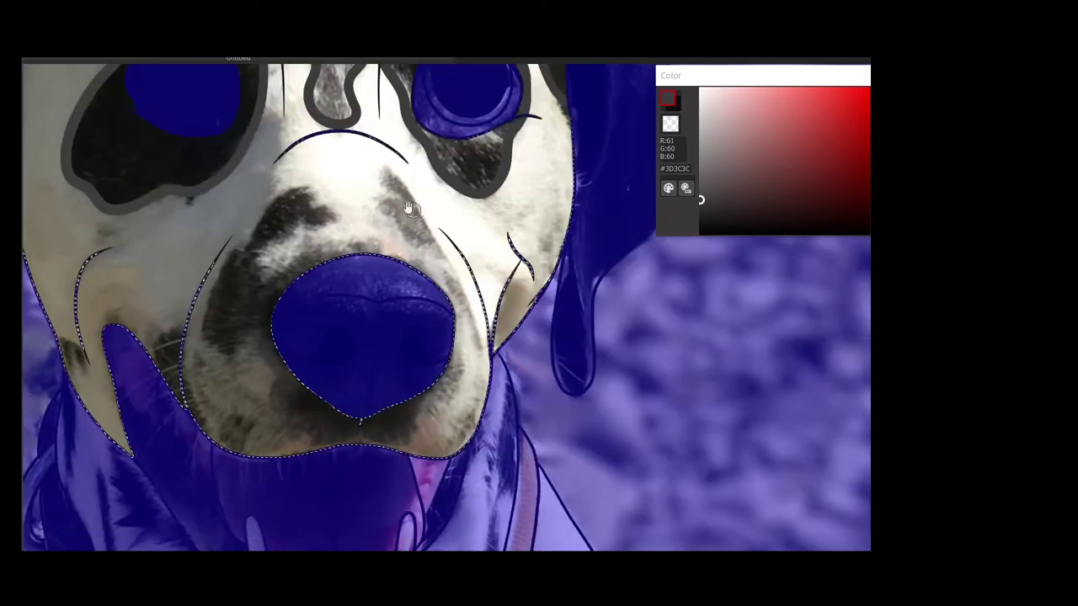
Outline the dark patches around the nose, on the muzzle and on the cheek with #3D3C3C, following the reference photo.
{"action": "left_click_drag", "start_coordinate": [387, 171], "coordinate": [410, 192]}
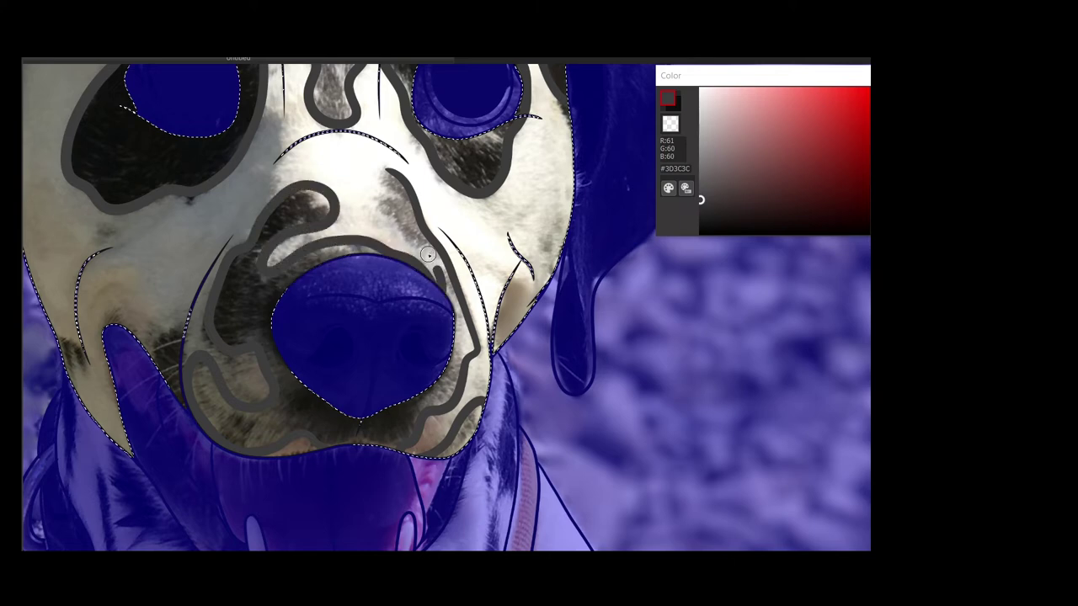
{"action": "left_click_drag", "start_coordinate": [380, 187], "coordinate": [390, 165]}
{"action": "scroll", "coordinate": [402, 344], "scroll_direction": "left", "scroll_amount": 3}
{"action": "scroll", "coordinate": [401, 343], "scroll_direction": "down", "scroll_amount": 1}
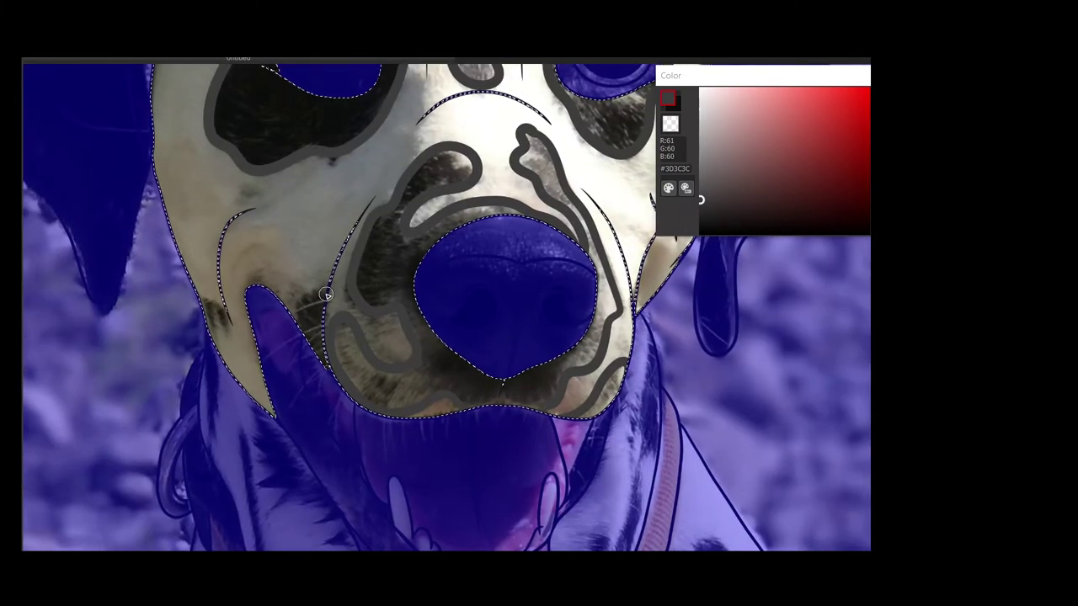
{"action": "scroll", "coordinate": [257, 315], "scroll_direction": "left", "scroll_amount": 2}
{"action": "scroll", "coordinate": [258, 315], "scroll_direction": "up", "scroll_amount": 1}
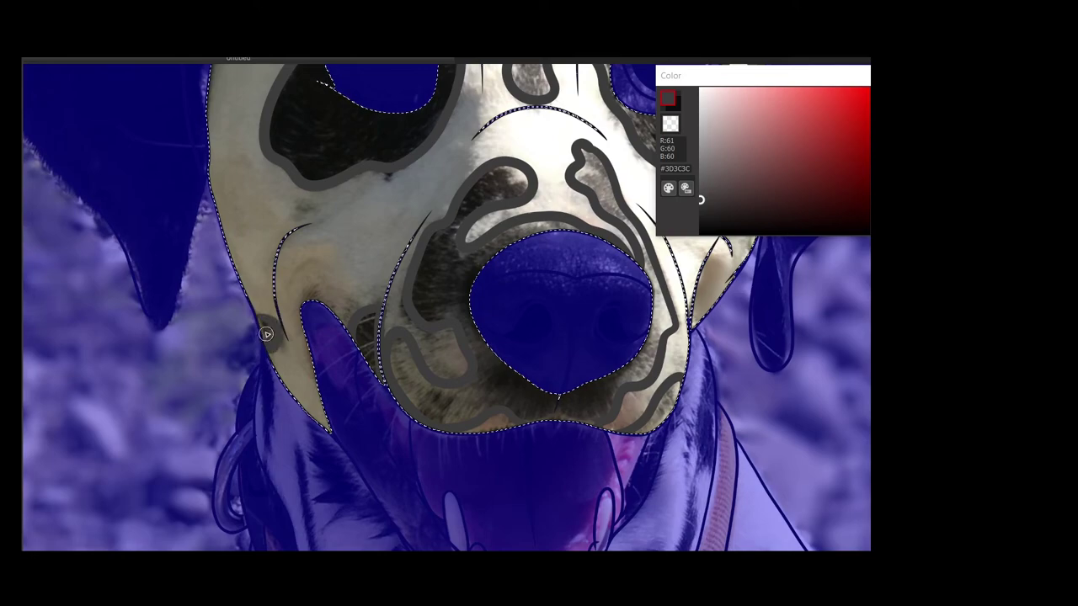
{"action": "scroll", "coordinate": [266, 335], "scroll_direction": "up", "scroll_amount": 5}
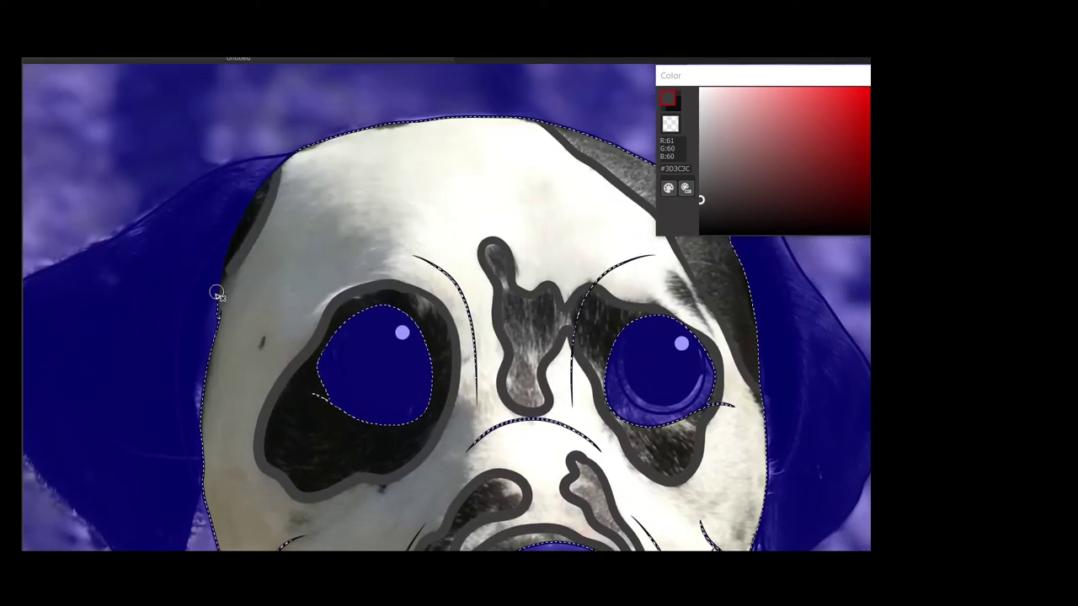
{"action": "scroll", "coordinate": [216, 293], "scroll_direction": "down", "scroll_amount": 5}
{"action": "scroll", "coordinate": [496, 352], "scroll_direction": "up", "scroll_amount": 2}
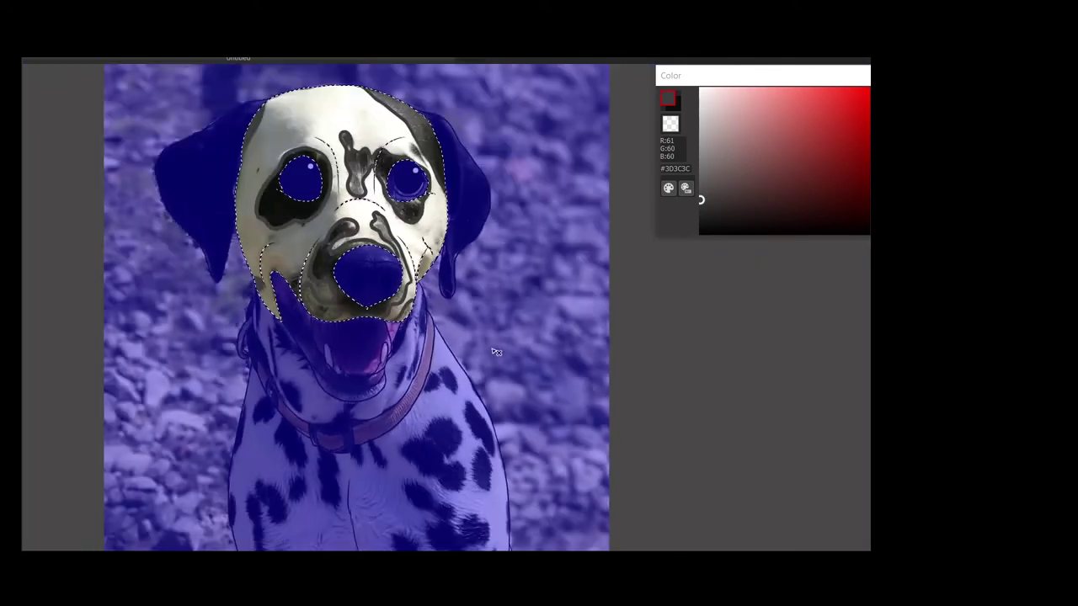
Fill the outlined patches around the right eye and across the muzzle with #3D3C3C, and clear the selection.
{"action": "scroll", "coordinate": [496, 352], "scroll_direction": "up", "scroll_amount": 4}
{"action": "left_click", "coordinate": [493, 179]}
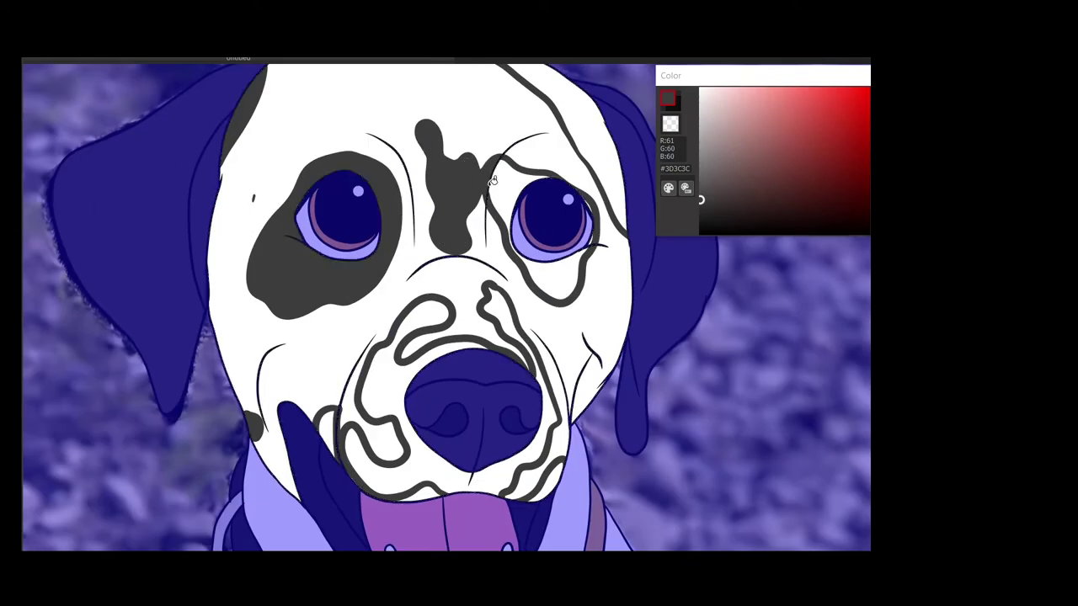
{"action": "left_click", "coordinate": [551, 278]}
{"action": "left_click", "coordinate": [379, 362]}
{"action": "left_click", "coordinate": [539, 362]}
{"action": "left_click_drag", "start_coordinate": [332, 399], "coordinate": [298, 340]}
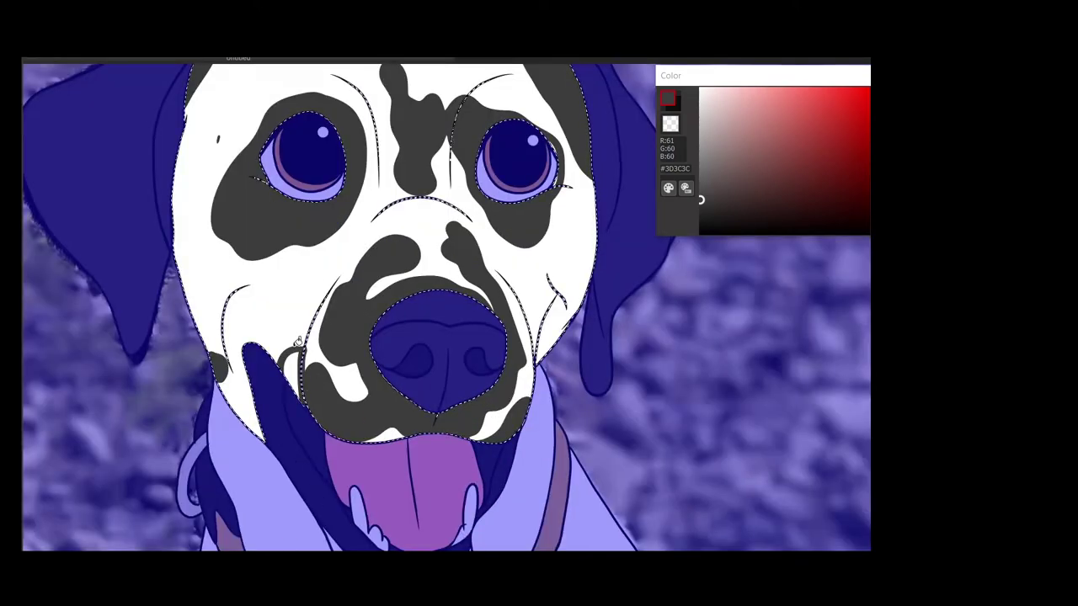
{"action": "scroll", "coordinate": [298, 340], "scroll_direction": "down", "scroll_amount": 3}
{"action": "scroll", "coordinate": [339, 452], "scroll_direction": "up", "scroll_amount": 3}
{"action": "scroll", "coordinate": [337, 452], "scroll_direction": "down", "scroll_amount": 5}
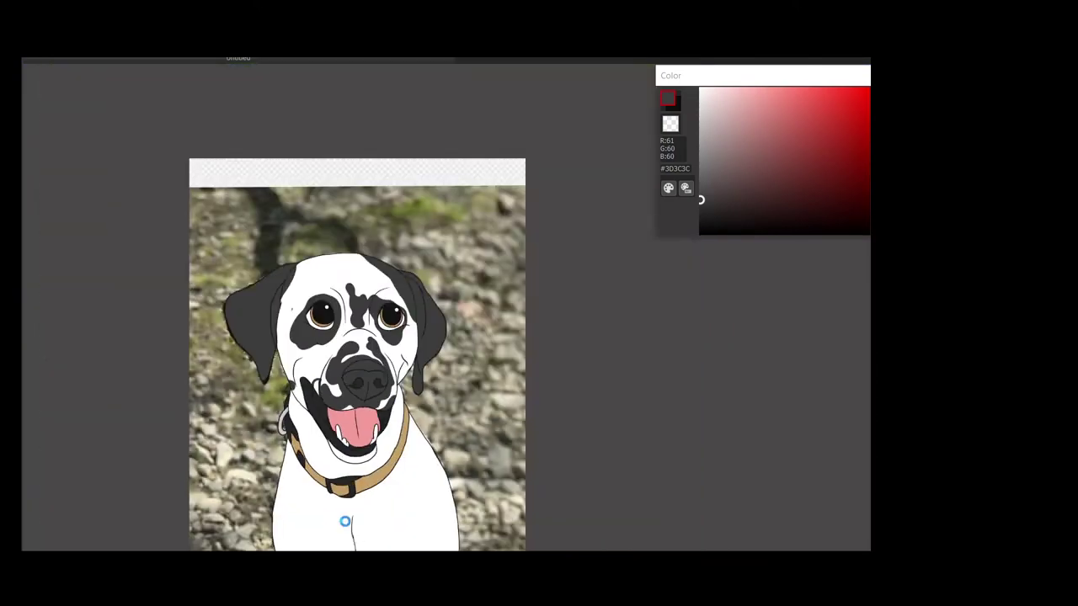
Select the neck between jaw and collar and outline the dark patches on its left side with #3D3C3C.
{"action": "scroll", "coordinate": [345, 522], "scroll_direction": "up", "scroll_amount": 3}
{"action": "scroll", "coordinate": [327, 390], "scroll_direction": "down", "scroll_amount": 1}
{"action": "left_click", "coordinate": [327, 390]}
{"action": "scroll", "coordinate": [326, 390], "scroll_direction": "up", "scroll_amount": 3}
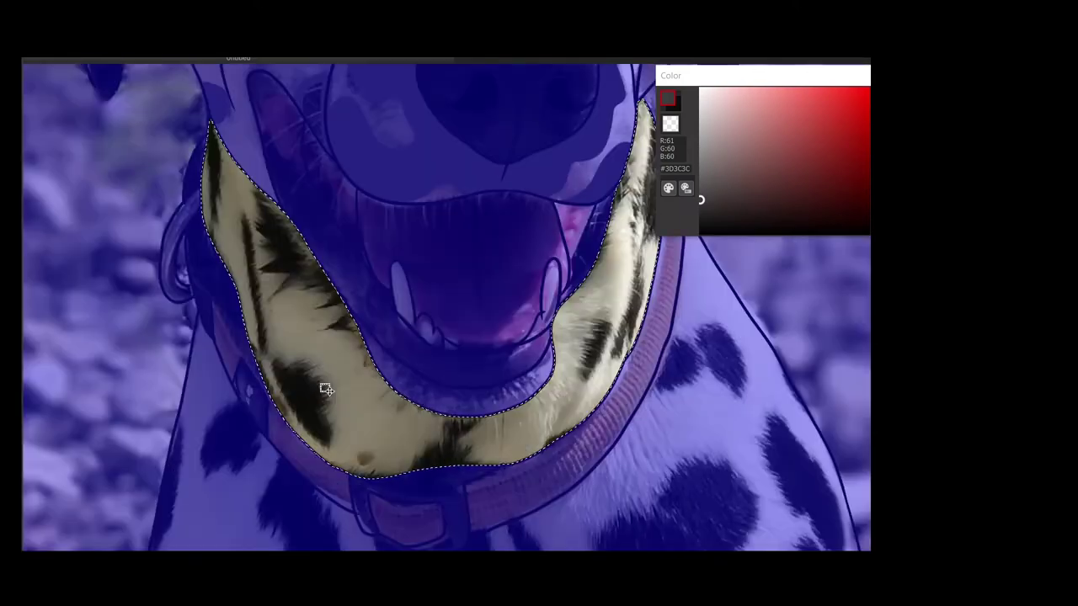
{"action": "scroll", "coordinate": [308, 378], "scroll_direction": "up", "scroll_amount": 1}
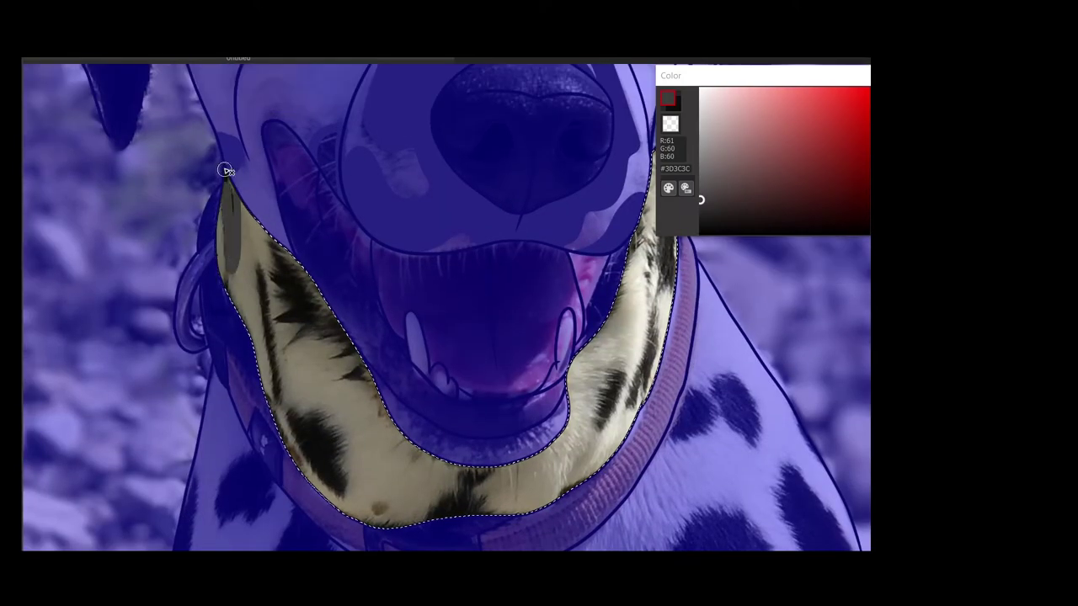
{"action": "left_click_drag", "start_coordinate": [289, 253], "coordinate": [277, 291]}
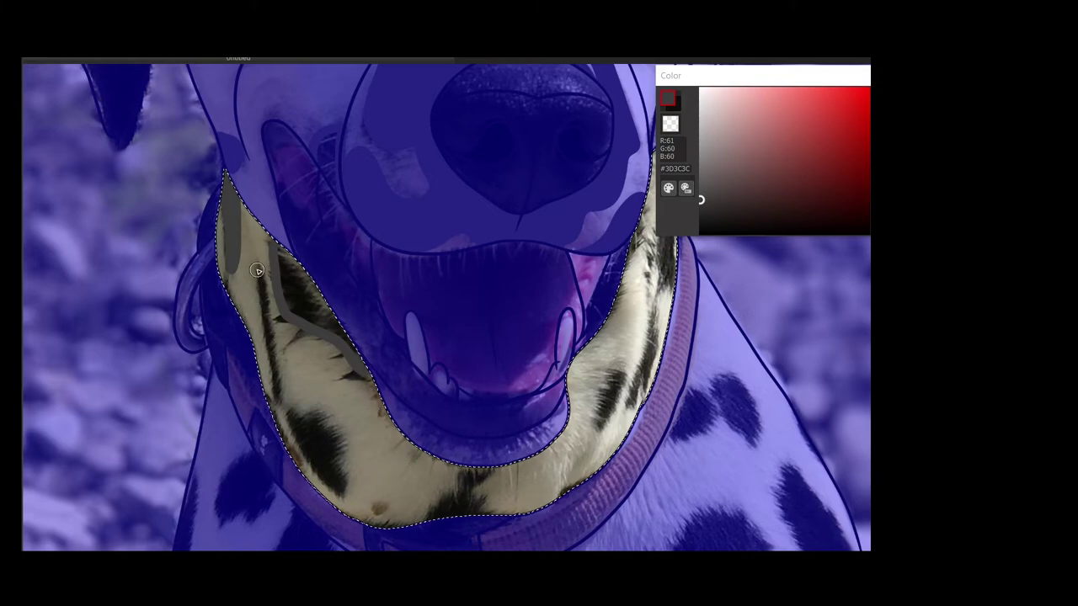
{"action": "left_click_drag", "start_coordinate": [285, 414], "coordinate": [327, 482]}
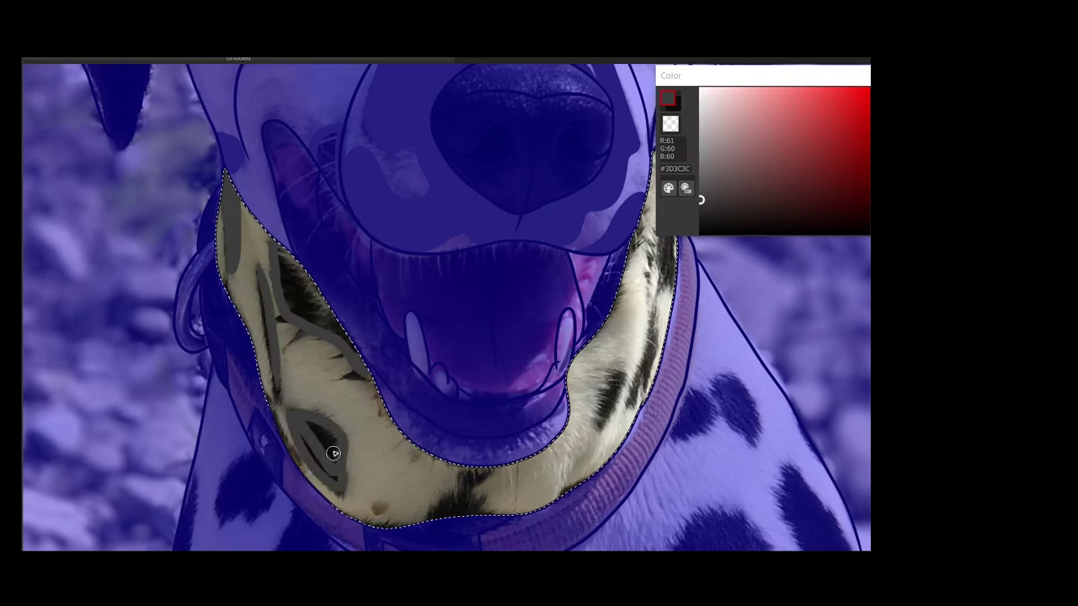
Paint the remaining neck patches above the buckle and along the right side solid #3D3C3C, and fill the outlined left ones.
{"action": "scroll", "coordinate": [294, 416], "scroll_direction": "down", "scroll_amount": 3}
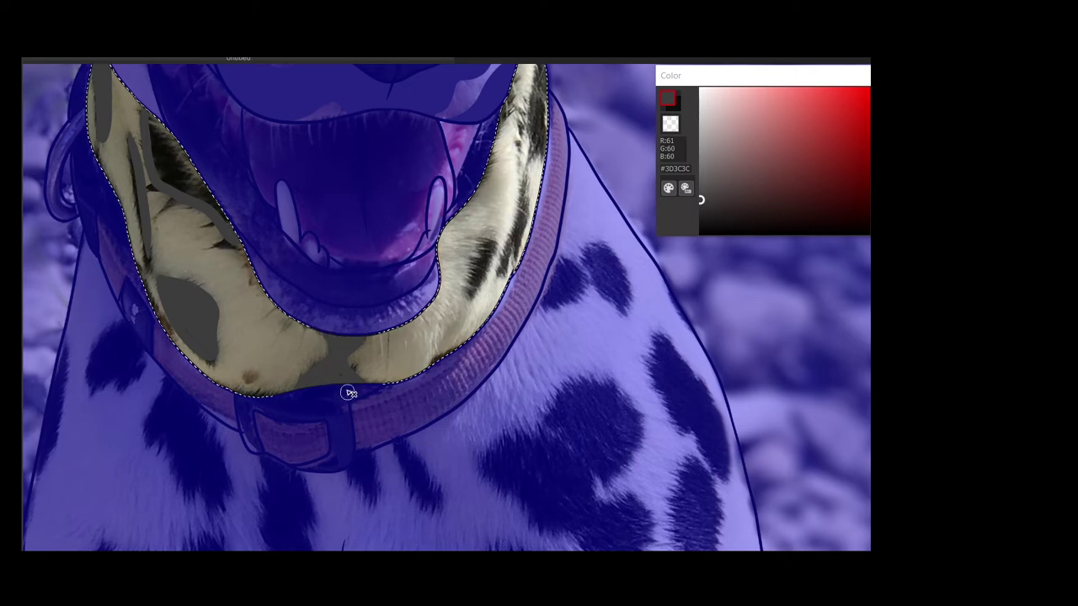
{"action": "scroll", "coordinate": [349, 394], "scroll_direction": "right", "scroll_amount": 3}
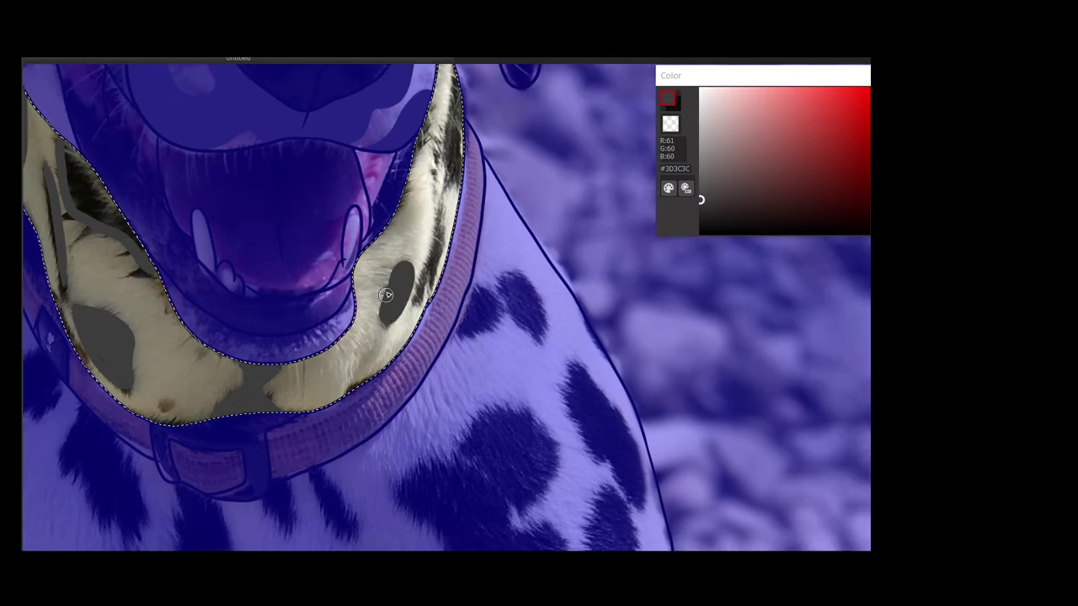
{"action": "scroll", "coordinate": [385, 295], "scroll_direction": "up", "scroll_amount": 3}
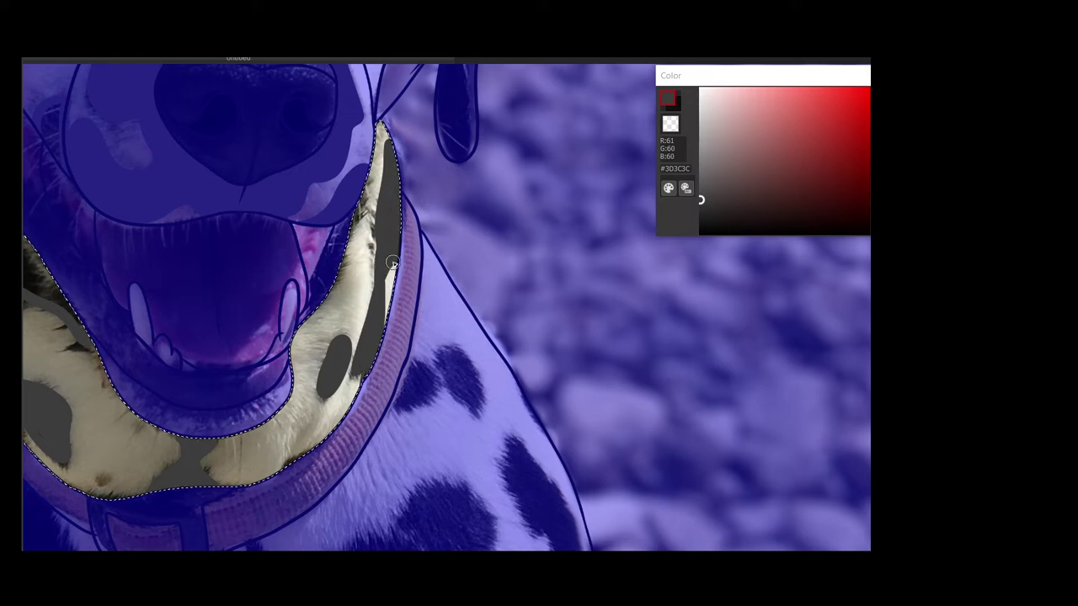
{"action": "scroll", "coordinate": [370, 396], "scroll_direction": "down", "scroll_amount": 3}
{"action": "scroll", "coordinate": [337, 325], "scroll_direction": "up", "scroll_amount": 2}
{"action": "scroll", "coordinate": [379, 371], "scroll_direction": "left", "scroll_amount": 4}
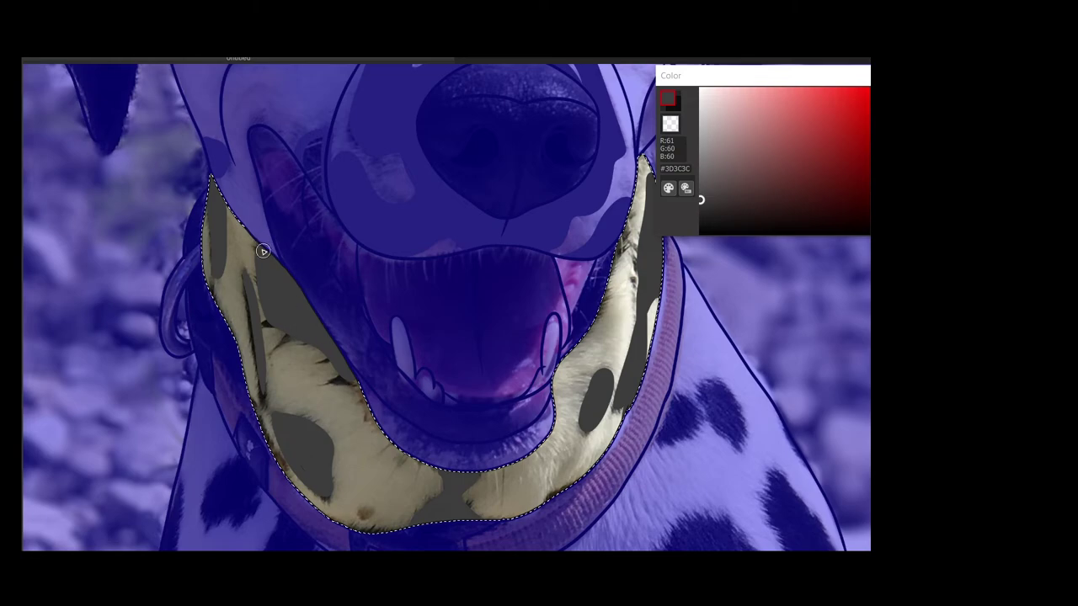
Select the body and outline the dark spots beside the collar and on the right shoulder with #3D3C3C.
{"action": "scroll", "coordinate": [262, 251], "scroll_direction": "down", "scroll_amount": 5}
{"action": "scroll", "coordinate": [440, 396], "scroll_direction": "down", "scroll_amount": 3}
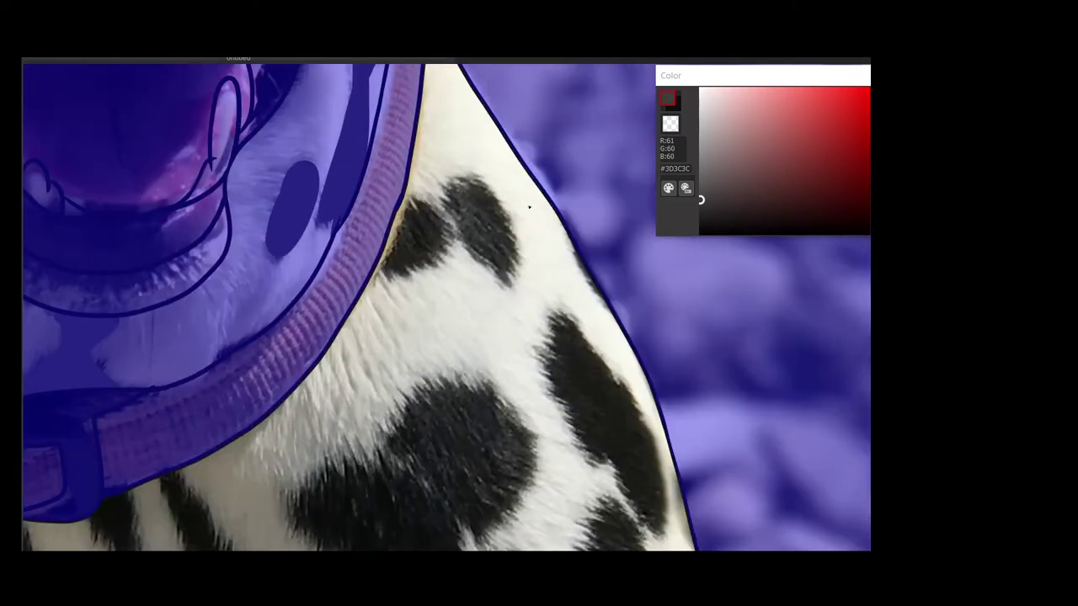
{"action": "left_click", "coordinate": [389, 205]}
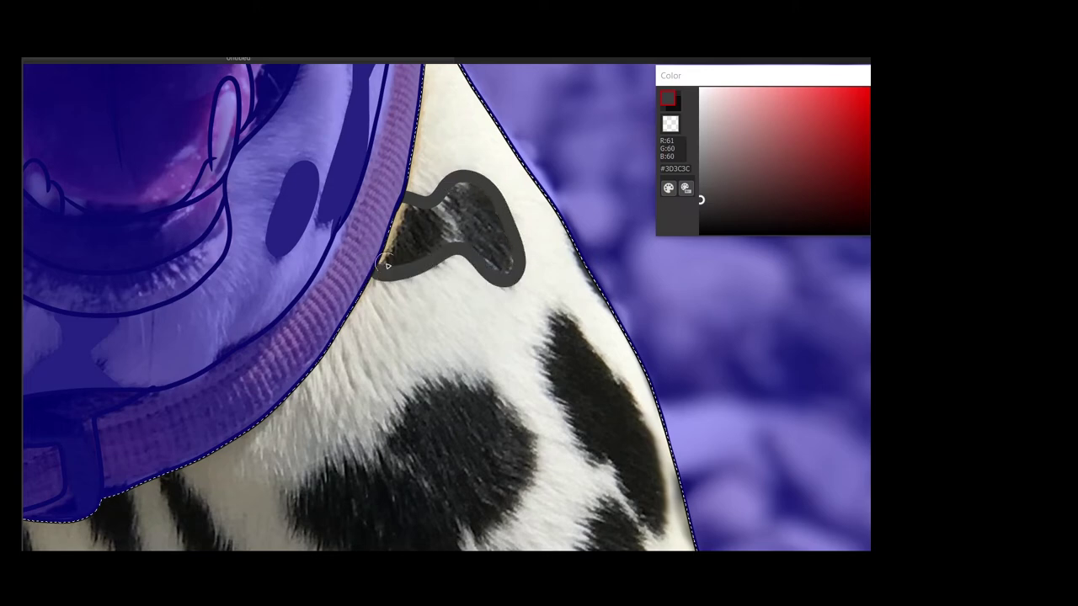
{"action": "left_click_drag", "start_coordinate": [387, 265], "coordinate": [277, 101]}
{"action": "mouse_move", "coordinate": [439, 178]}
{"action": "left_mouse_down"}
{"action": "mouse_move", "coordinate": [449, 145]}
{"action": "mouse_move", "coordinate": [512, 217]}
{"action": "mouse_move", "coordinate": [555, 313]}
{"action": "mouse_move", "coordinate": [551, 369]}
{"action": "mouse_move", "coordinate": [454, 249]}
{"action": "mouse_move", "coordinate": [439, 164]}
{"action": "left_mouse_up"}
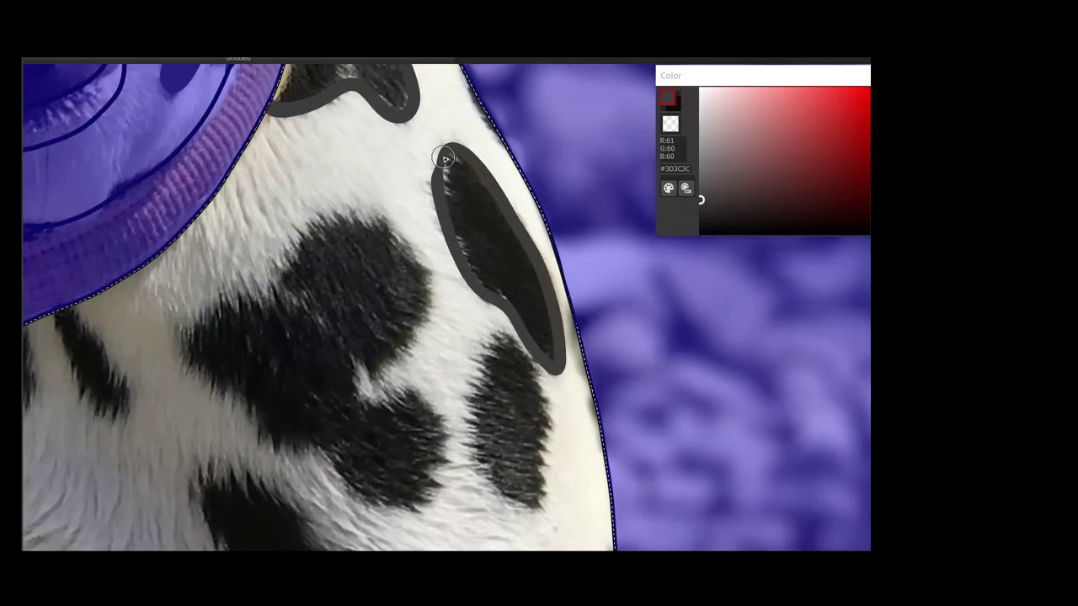
{"action": "left_click_drag", "start_coordinate": [472, 337], "coordinate": [451, 203]}
{"action": "mouse_move", "coordinate": [477, 202]}
{"action": "left_mouse_down"}
{"action": "mouse_move", "coordinate": [448, 244]}
{"action": "mouse_move", "coordinate": [530, 287]}
{"action": "mouse_move", "coordinate": [477, 202]}
{"action": "left_mouse_up"}
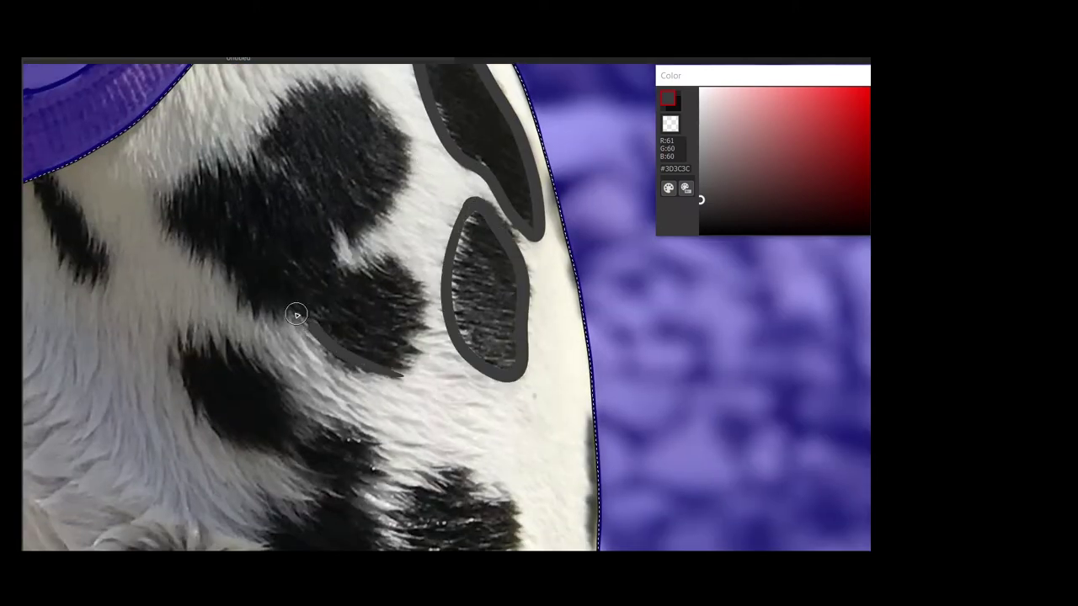
{"action": "mouse_move", "coordinate": [296, 315]}
{"action": "left_mouse_down"}
{"action": "mouse_move", "coordinate": [199, 163]}
{"action": "mouse_move", "coordinate": [286, 93]}
{"action": "mouse_move", "coordinate": [404, 128]}
{"action": "mouse_move", "coordinate": [350, 237]}
{"action": "mouse_move", "coordinate": [407, 269]}
{"action": "mouse_move", "coordinate": [412, 372]}
{"action": "left_mouse_up"}
{"action": "left_click_drag", "start_coordinate": [374, 403], "coordinate": [437, 204]}
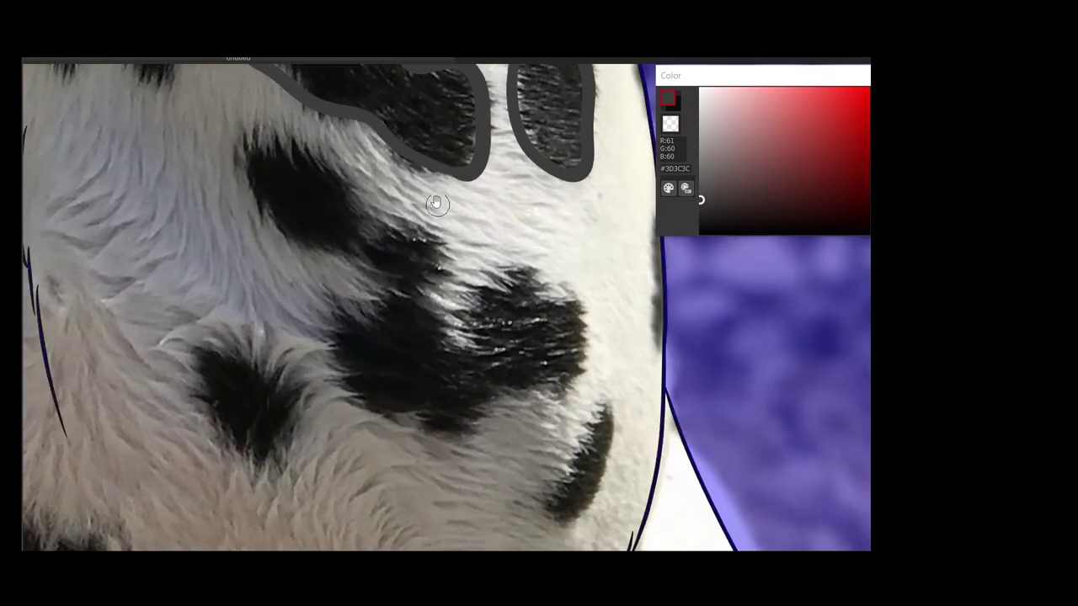
Outline the large patch and smaller spots across the lower chest and along the body's left side with #3D3C3C.
{"action": "left_click_drag", "start_coordinate": [244, 136], "coordinate": [320, 255]}
{"action": "mouse_move", "coordinate": [329, 363]}
{"action": "left_mouse_down"}
{"action": "mouse_move", "coordinate": [576, 382]}
{"action": "mouse_move", "coordinate": [535, 260]}
{"action": "mouse_move", "coordinate": [433, 309]}
{"action": "mouse_move", "coordinate": [436, 228]}
{"action": "mouse_move", "coordinate": [334, 157]}
{"action": "mouse_move", "coordinate": [244, 118]}
{"action": "left_mouse_up"}
{"action": "left_click_drag", "start_coordinate": [321, 234], "coordinate": [325, 219]}
{"action": "mouse_move", "coordinate": [257, 282]}
{"action": "left_mouse_down"}
{"action": "mouse_move", "coordinate": [344, 276]}
{"action": "mouse_move", "coordinate": [341, 375]}
{"action": "mouse_move", "coordinate": [253, 283]}
{"action": "left_mouse_up"}
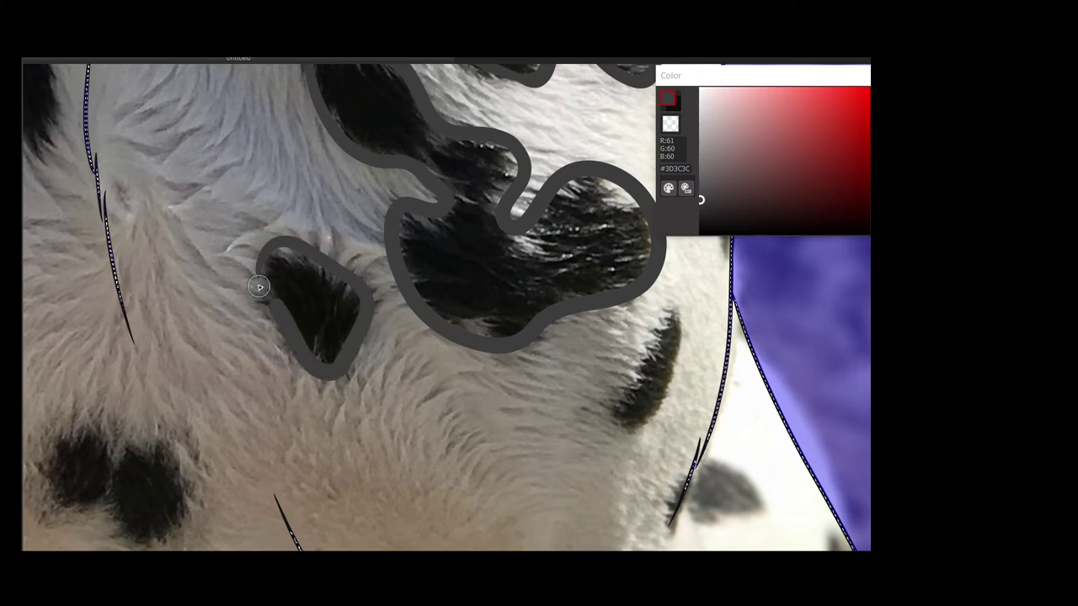
{"action": "left_click_drag", "start_coordinate": [386, 252], "coordinate": [434, 271]}
{"action": "mouse_move", "coordinate": [534, 330]}
{"action": "left_mouse_down"}
{"action": "mouse_move", "coordinate": [491, 370]}
{"action": "mouse_move", "coordinate": [493, 299]}
{"action": "mouse_move", "coordinate": [502, 367]}
{"action": "mouse_move", "coordinate": [331, 373]}
{"action": "mouse_move", "coordinate": [395, 407]}
{"action": "mouse_move", "coordinate": [388, 292]}
{"action": "mouse_move", "coordinate": [311, 272]}
{"action": "mouse_move", "coordinate": [275, 378]}
{"action": "mouse_move", "coordinate": [331, 375]}
{"action": "left_mouse_up"}
{"action": "mouse_move", "coordinate": [331, 374]}
{"action": "left_mouse_down"}
{"action": "mouse_move", "coordinate": [288, 352]}
{"action": "mouse_move", "coordinate": [458, 356]}
{"action": "mouse_move", "coordinate": [361, 429]}
{"action": "mouse_move", "coordinate": [218, 244]}
{"action": "mouse_move", "coordinate": [231, 300]}
{"action": "left_mouse_up"}
{"action": "mouse_move", "coordinate": [275, 334]}
{"action": "left_mouse_down"}
{"action": "mouse_move", "coordinate": [198, 192]}
{"action": "mouse_move", "coordinate": [221, 211]}
{"action": "mouse_move", "coordinate": [211, 299]}
{"action": "left_mouse_up"}
{"action": "mouse_move", "coordinate": [274, 177]}
{"action": "left_mouse_down"}
{"action": "mouse_move", "coordinate": [299, 384]}
{"action": "mouse_move", "coordinate": [348, 403]}
{"action": "mouse_move", "coordinate": [334, 257]}
{"action": "mouse_move", "coordinate": [367, 287]}
{"action": "mouse_move", "coordinate": [437, 217]}
{"action": "mouse_move", "coordinate": [370, 129]}
{"action": "mouse_move", "coordinate": [303, 122]}
{"action": "mouse_move", "coordinate": [289, 179]}
{"action": "left_mouse_up"}
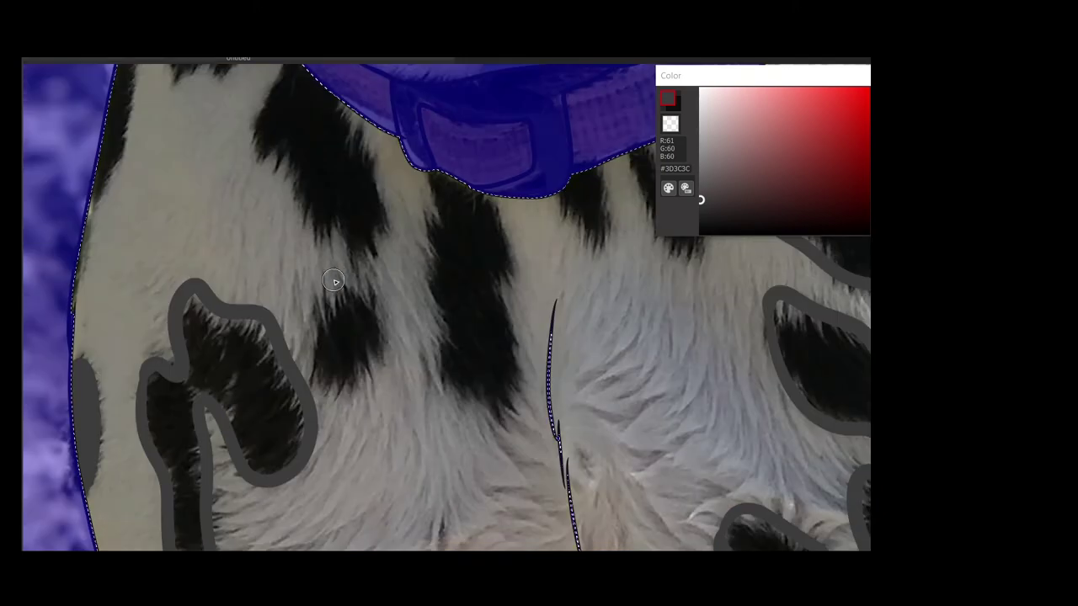
Outline the dark patches hanging below the collar and on the left side of the chest with #3D3C3C.
{"action": "mouse_move", "coordinate": [337, 282]}
{"action": "left_mouse_down"}
{"action": "mouse_move", "coordinate": [389, 323]}
{"action": "mouse_move", "coordinate": [341, 273]}
{"action": "left_mouse_up"}
{"action": "mouse_move", "coordinate": [430, 172]}
{"action": "left_mouse_down"}
{"action": "mouse_move", "coordinate": [426, 245]}
{"action": "mouse_move", "coordinate": [471, 414]}
{"action": "mouse_move", "coordinate": [495, 189]}
{"action": "left_mouse_up"}
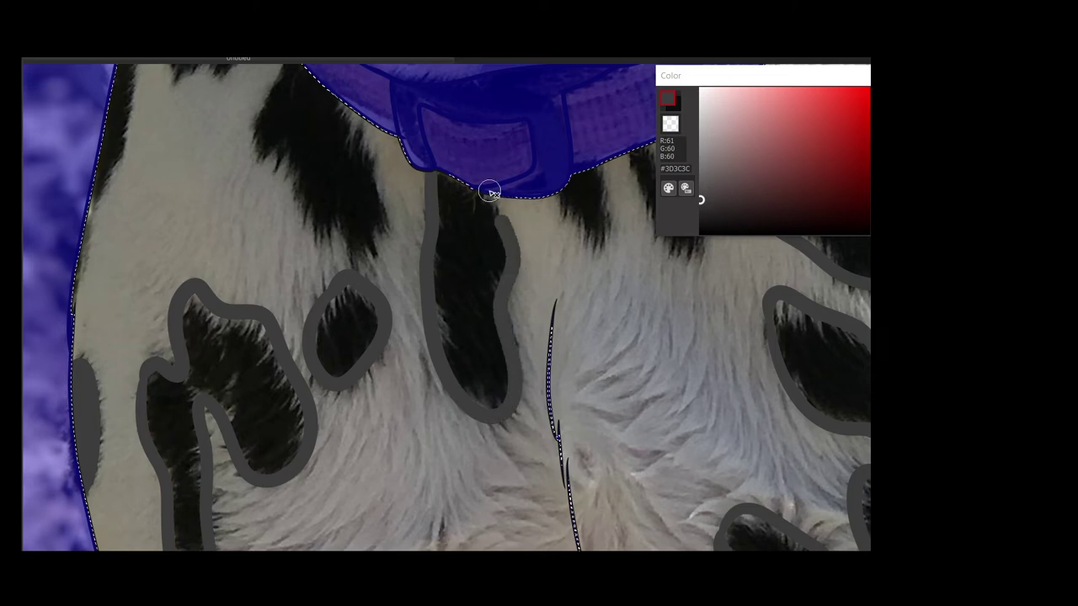
{"action": "mouse_move", "coordinate": [373, 192]}
{"action": "left_mouse_down"}
{"action": "mouse_move", "coordinate": [373, 252]}
{"action": "mouse_move", "coordinate": [341, 313]}
{"action": "mouse_move", "coordinate": [337, 215]}
{"action": "mouse_move", "coordinate": [383, 277]}
{"action": "left_mouse_up"}
{"action": "mouse_move", "coordinate": [269, 253]}
{"action": "left_mouse_down"}
{"action": "mouse_move", "coordinate": [253, 404]}
{"action": "mouse_move", "coordinate": [232, 455]}
{"action": "left_mouse_up"}
{"action": "scroll", "coordinate": [231, 410], "scroll_direction": "down", "scroll_amount": 5}
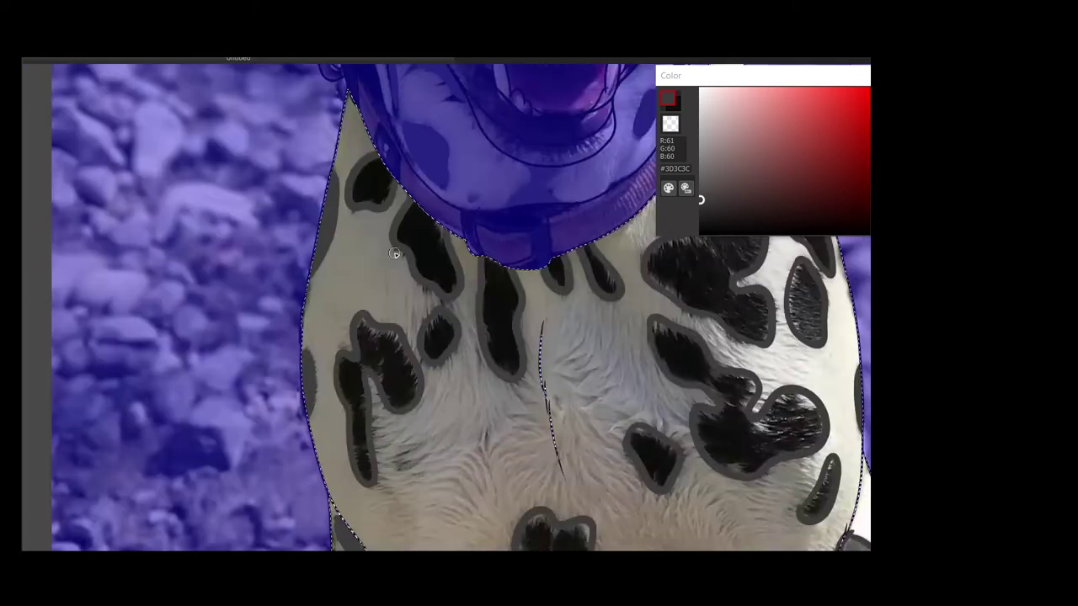
Fill all the outlined body spots, from the lower chest and shoulder to the left side, with #3D3C3C and clear the selection.
{"action": "scroll", "coordinate": [456, 315], "scroll_direction": "up", "scroll_amount": 4}
{"action": "left_click", "coordinate": [456, 315]}
{"action": "left_click", "coordinate": [385, 383]}
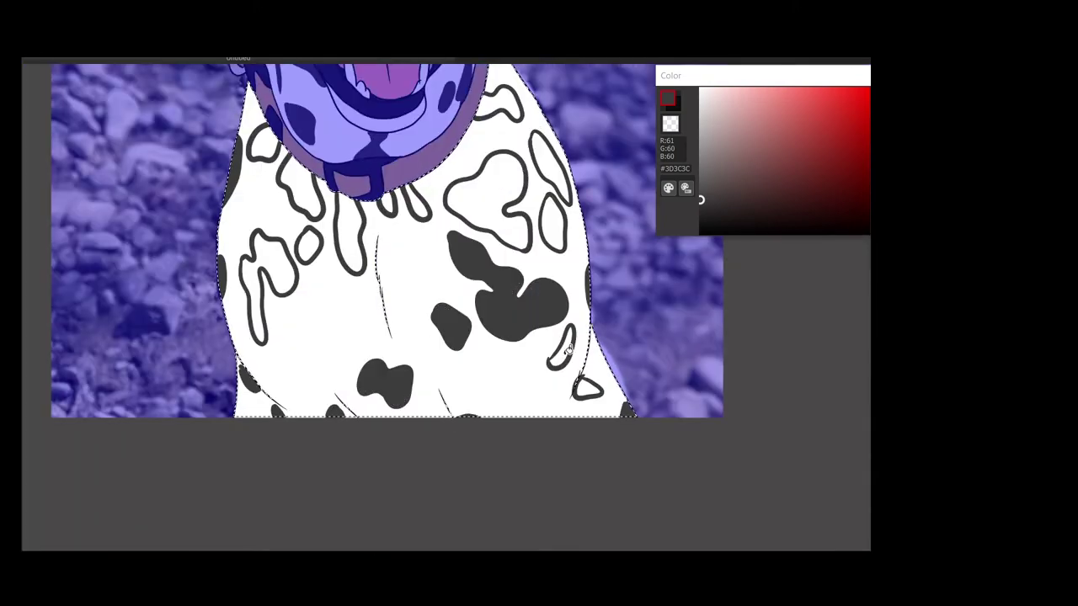
{"action": "left_click", "coordinate": [560, 347]}
{"action": "left_click", "coordinate": [588, 389]}
{"action": "left_click", "coordinate": [489, 202]}
{"action": "left_click", "coordinate": [553, 223]}
{"action": "left_click", "coordinate": [552, 169]}
{"action": "left_click", "coordinate": [501, 105]}
{"action": "left_click", "coordinate": [417, 207]}
{"action": "left_click", "coordinate": [390, 205]}
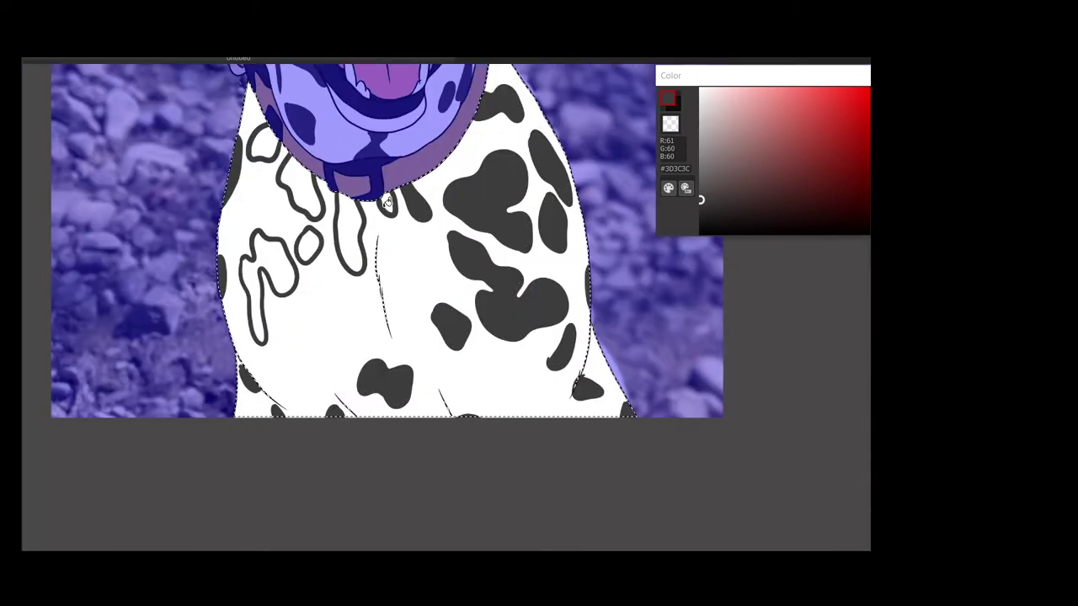
{"action": "left_click", "coordinate": [349, 244]}
{"action": "left_click", "coordinate": [296, 184]}
{"action": "left_click", "coordinate": [270, 278]}
{"action": "left_click", "coordinate": [308, 245]}
{"action": "scroll", "coordinate": [280, 166], "scroll_direction": "down", "scroll_amount": 5}
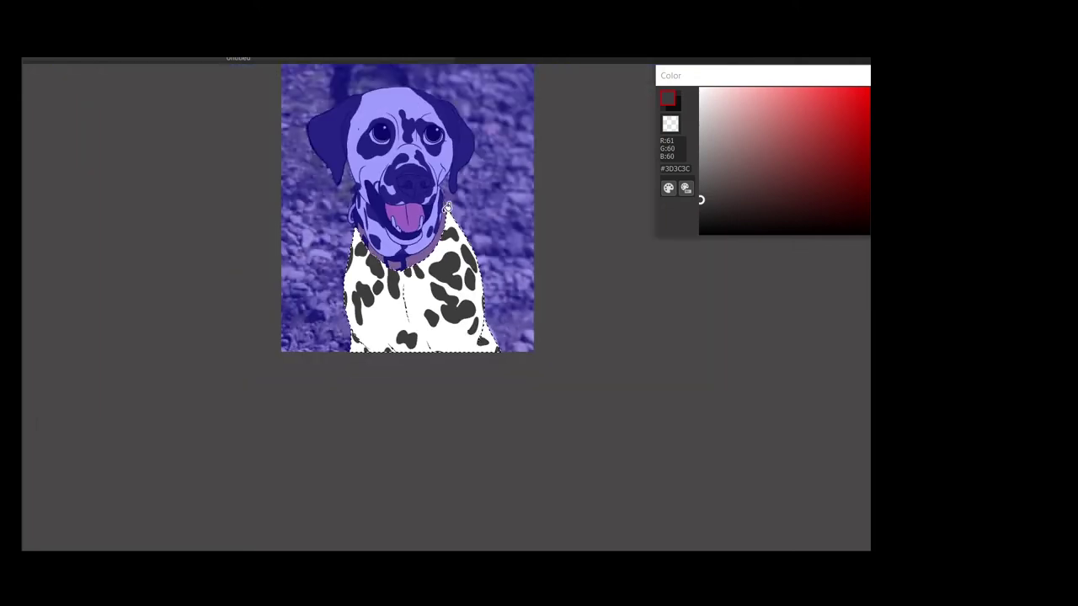
{"action": "scroll", "coordinate": [280, 166], "scroll_direction": "up", "scroll_amount": 4}
{"action": "key", "text": "ctrl+d"}
Set the colour to #272626 and softly shade the dark patch around the right eye.
{"action": "scroll", "coordinate": [350, 151], "scroll_direction": "up", "scroll_amount": 4}
{"action": "scroll", "coordinate": [350, 151], "scroll_direction": "up", "scroll_amount": 2}
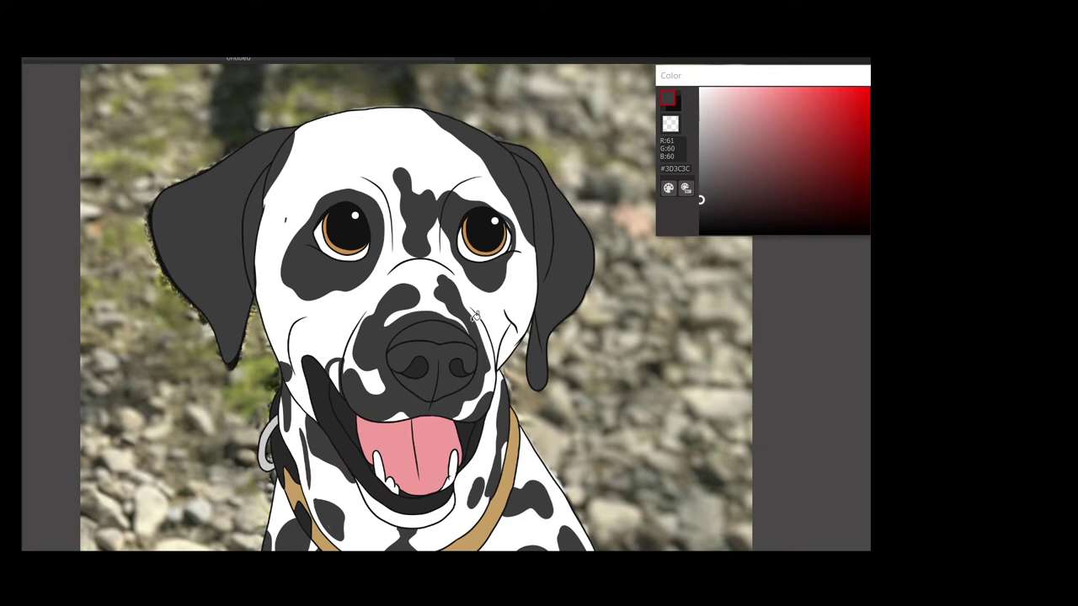
{"action": "scroll", "coordinate": [513, 172], "scroll_direction": "up", "scroll_amount": 2}
{"action": "left_click", "coordinate": [668, 188]}
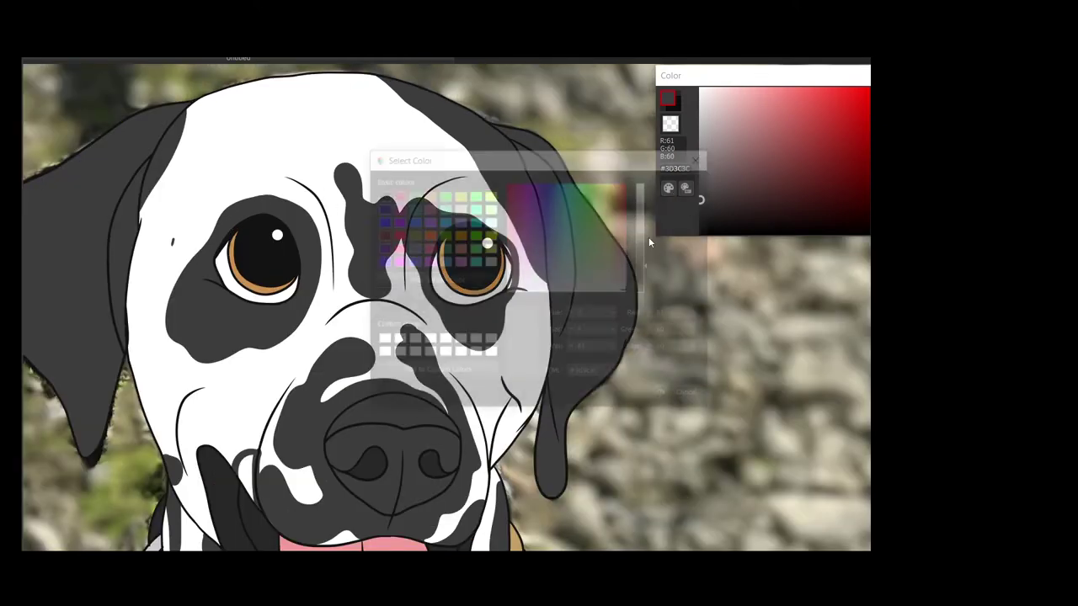
{"action": "left_click", "coordinate": [670, 393]}
{"action": "scroll", "coordinate": [476, 270], "scroll_direction": "up", "scroll_amount": 3}
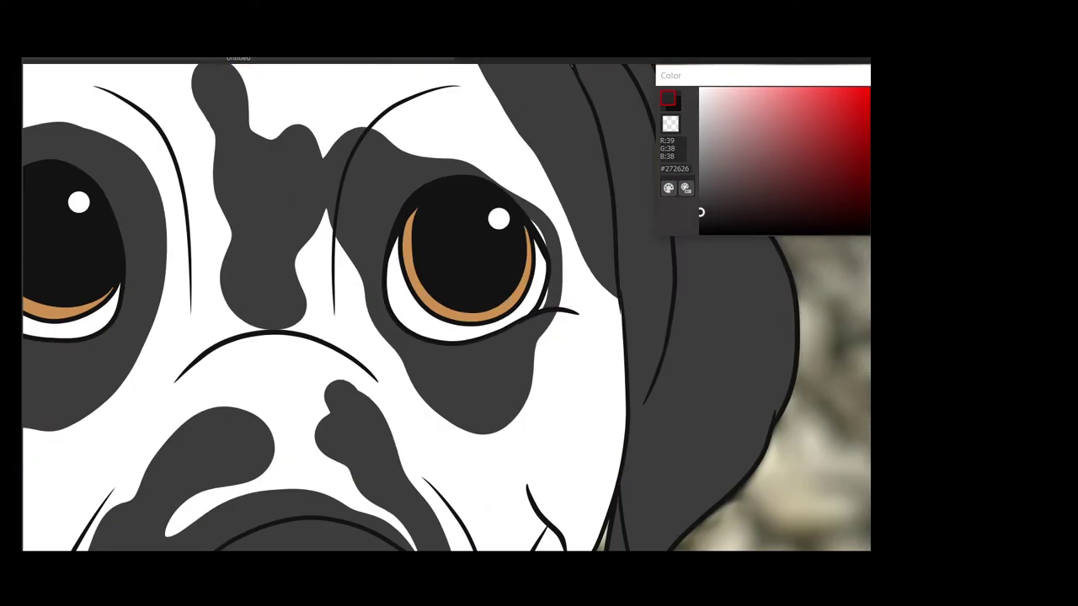
{"action": "mouse_move", "coordinate": [392, 239]}
{"action": "left_mouse_down"}
{"action": "mouse_move", "coordinate": [484, 198]}
{"action": "mouse_move", "coordinate": [516, 217]}
{"action": "left_mouse_up"}
{"action": "mouse_move", "coordinate": [499, 333]}
{"action": "left_mouse_down"}
{"action": "mouse_move", "coordinate": [416, 327]}
{"action": "mouse_move", "coordinate": [400, 215]}
{"action": "left_mouse_up"}
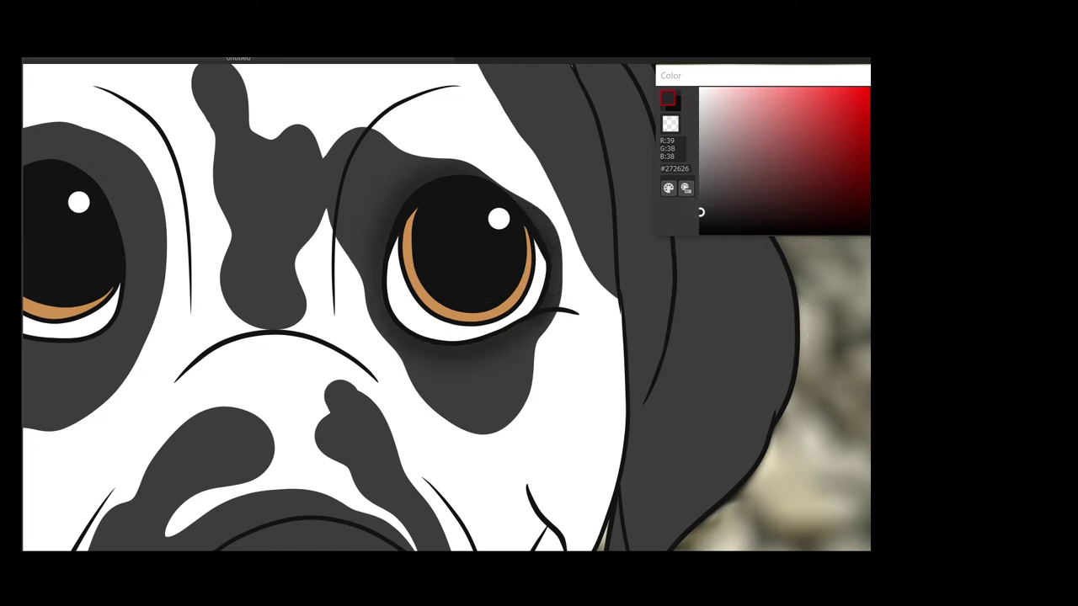
Softly shade the dark patches around the left eye and on the forehead with #272626.
{"action": "scroll", "coordinate": [534, 308], "scroll_direction": "left", "scroll_amount": 5}
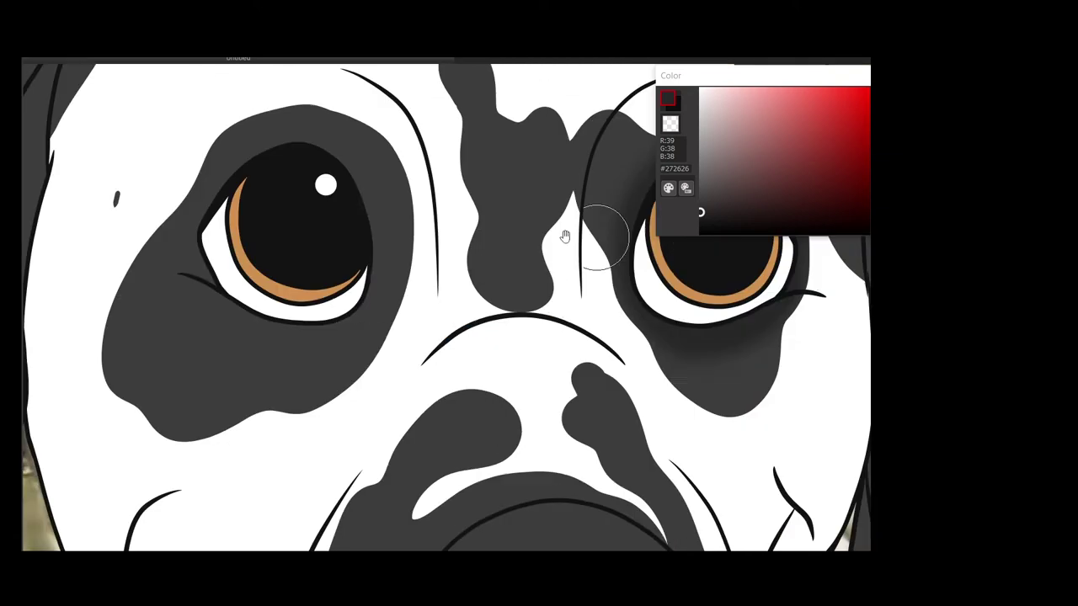
{"action": "mouse_move", "coordinate": [370, 294]}
{"action": "left_mouse_down"}
{"action": "mouse_move", "coordinate": [288, 141]}
{"action": "mouse_move", "coordinate": [219, 204]}
{"action": "mouse_move", "coordinate": [239, 308]}
{"action": "mouse_move", "coordinate": [382, 309]}
{"action": "mouse_move", "coordinate": [340, 328]}
{"action": "left_mouse_up"}
{"action": "scroll", "coordinate": [339, 327], "scroll_direction": "down", "scroll_amount": 5}
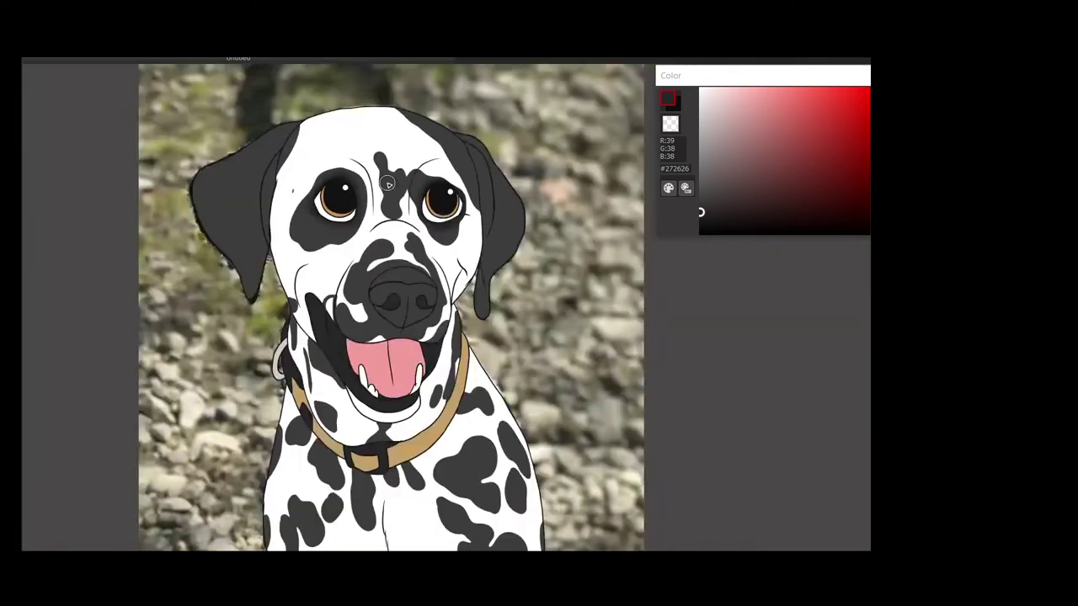
{"action": "scroll", "coordinate": [406, 192], "scroll_direction": "up", "scroll_amount": 3}
{"action": "left_click_drag", "start_coordinate": [358, 198], "coordinate": [389, 278]}
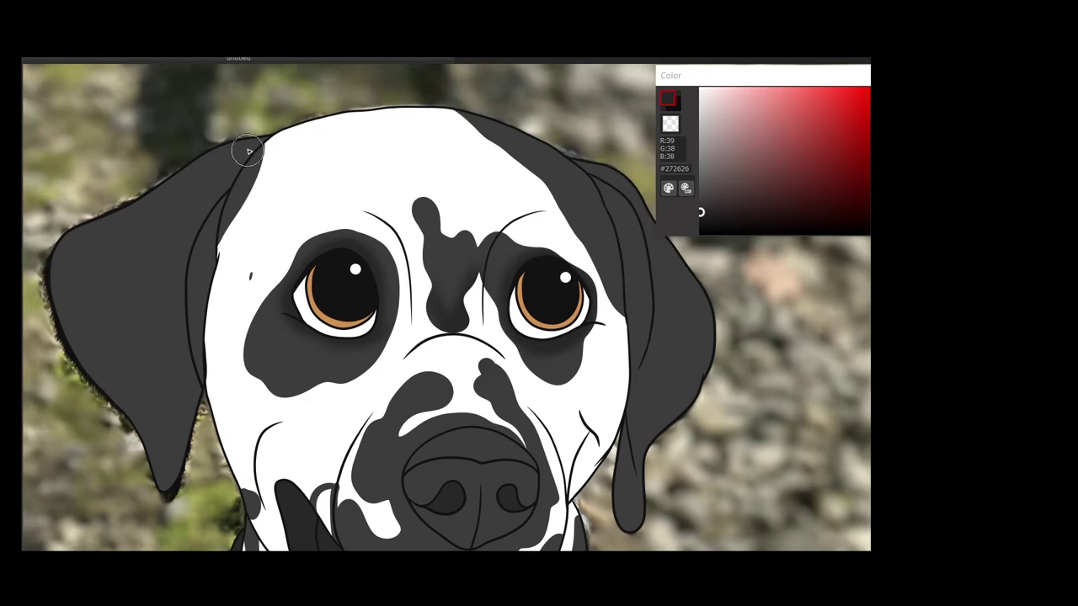
Softly shade the dark patches on the muzzle, neck and below the collar with #272626.
{"action": "scroll", "coordinate": [165, 294], "scroll_direction": "down", "scroll_amount": 3}
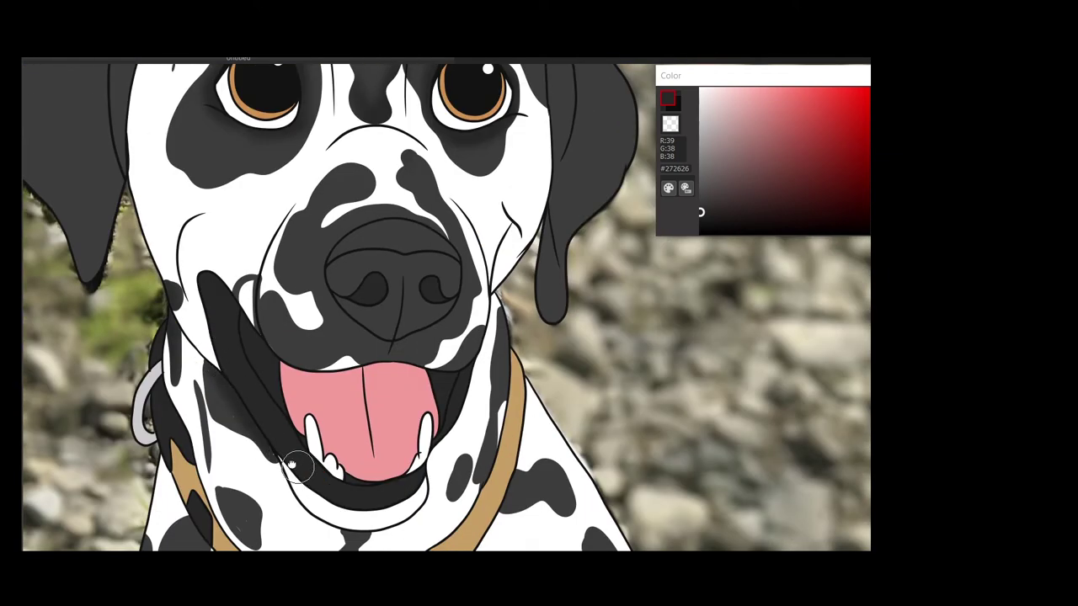
{"action": "left_click_drag", "start_coordinate": [290, 463], "coordinate": [240, 421]}
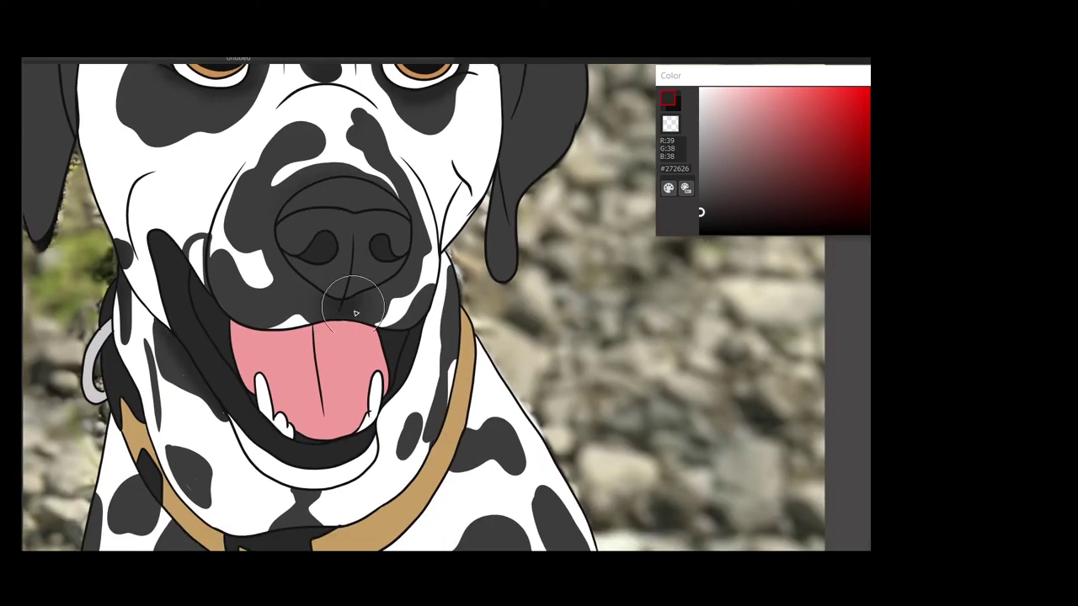
{"action": "left_click_drag", "start_coordinate": [286, 260], "coordinate": [227, 134]}
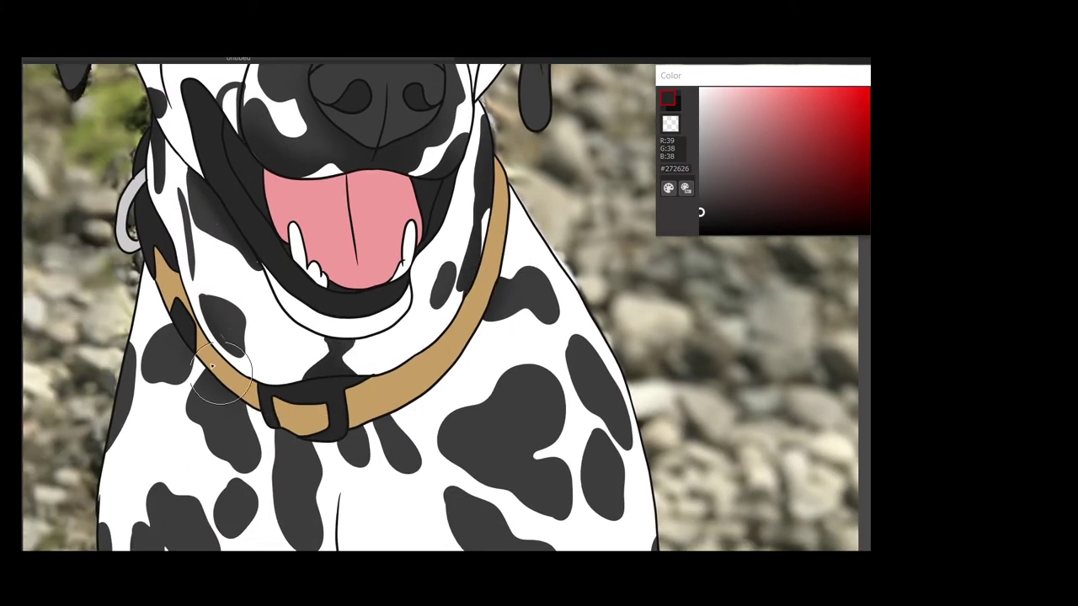
{"action": "left_click_drag", "start_coordinate": [228, 413], "coordinate": [213, 204]}
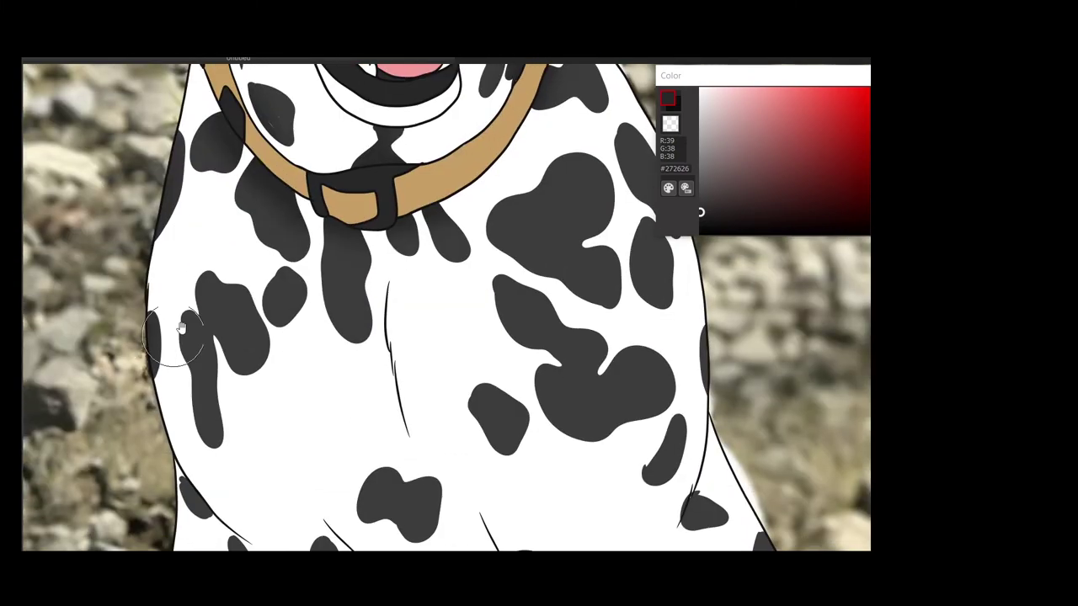
Softly shade the dark spots on the right shoulder, chest and lower body with #272626.
{"action": "scroll", "coordinate": [404, 207], "scroll_direction": "right", "scroll_amount": 3}
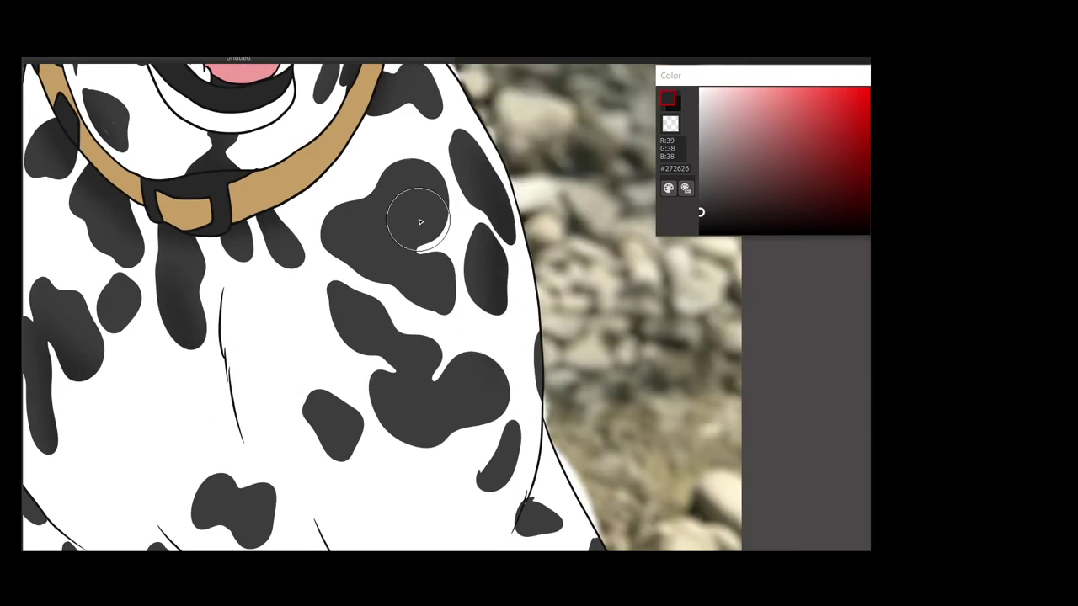
{"action": "scroll", "coordinate": [476, 425], "scroll_direction": "down", "scroll_amount": 3}
{"action": "left_click_drag", "start_coordinate": [468, 372], "coordinate": [460, 391]}
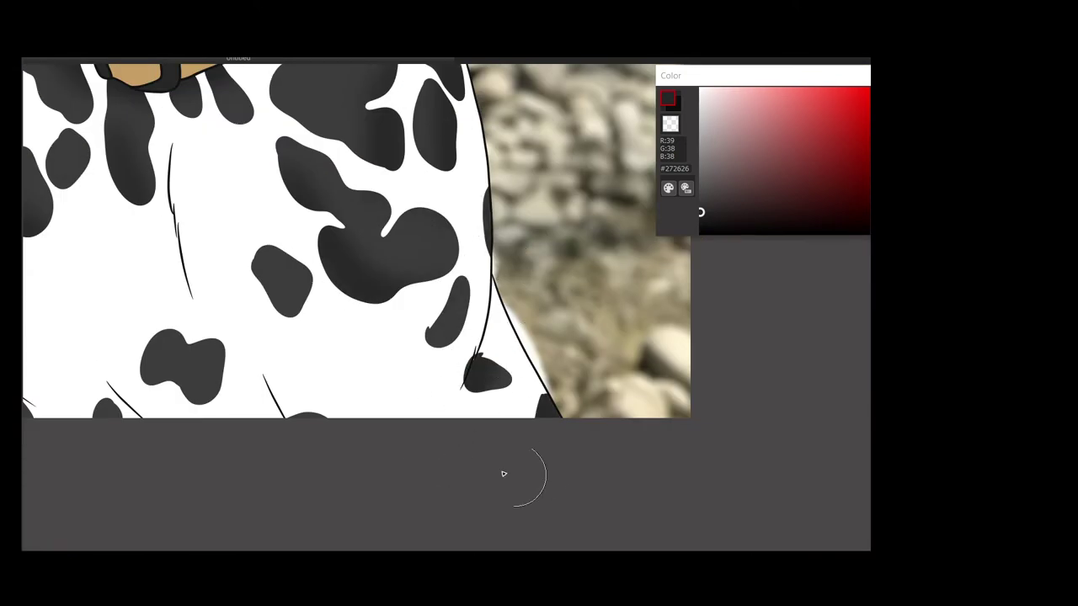
{"action": "scroll", "coordinate": [155, 359], "scroll_direction": "down", "scroll_amount": 4}
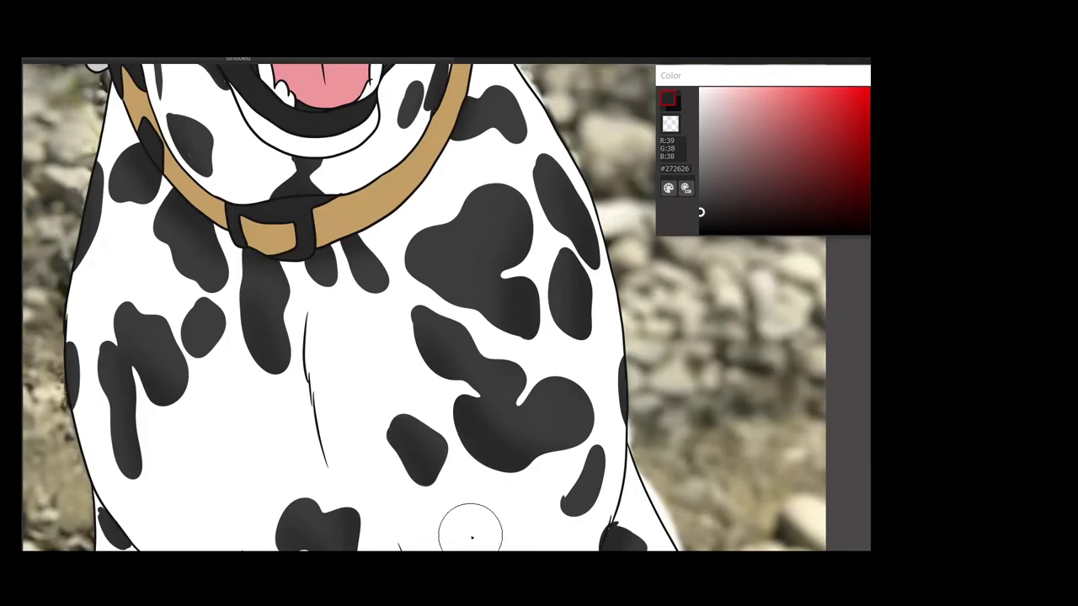
{"action": "scroll", "coordinate": [285, 223], "scroll_direction": "up", "scroll_amount": 2}
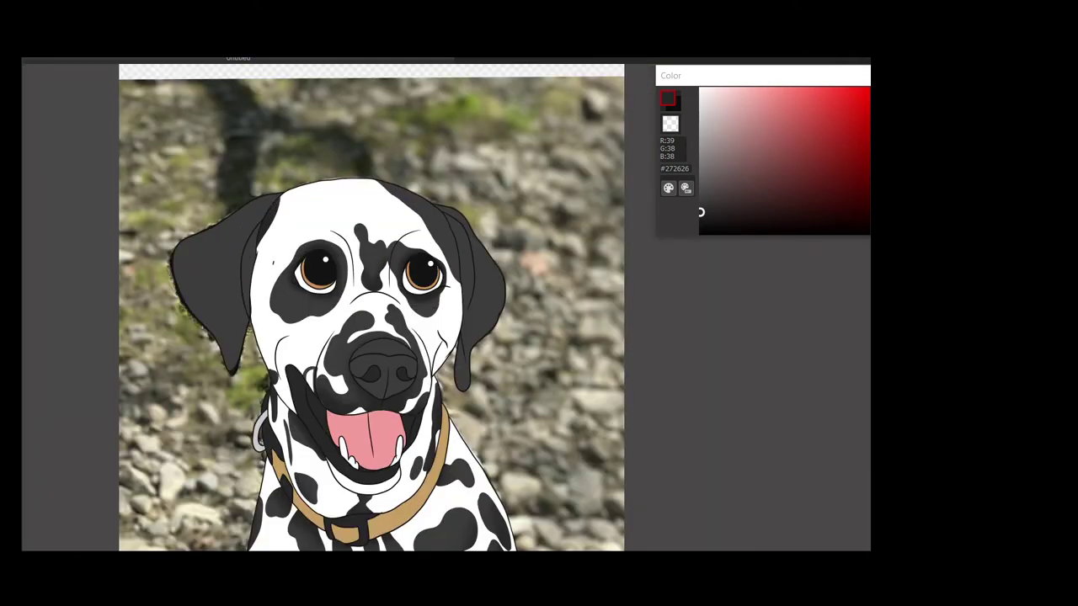
{"action": "scroll", "coordinate": [566, 257], "scroll_direction": "up", "scroll_amount": 2}
{"action": "scroll", "coordinate": [378, 315], "scroll_direction": "down", "scroll_amount": 2}
{"action": "scroll", "coordinate": [838, 489], "scroll_direction": "down", "scroll_amount": 1}
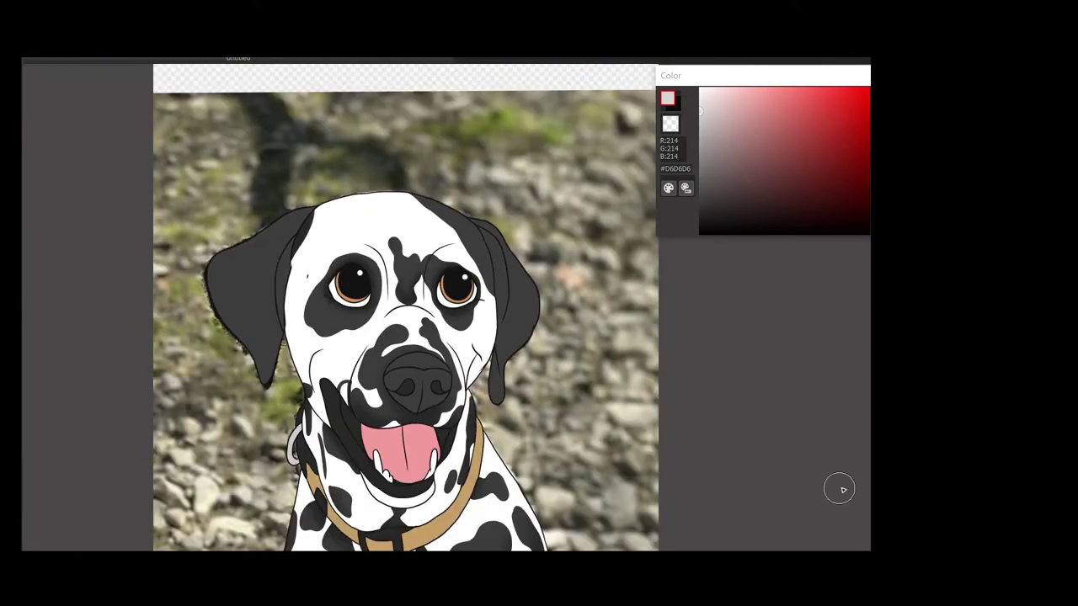
Select both ears, softly shade them with #272626 and clear the selection.
{"action": "scroll", "coordinate": [228, 294], "scroll_direction": "up", "scroll_amount": 1}
{"action": "left_click", "coordinate": [262, 269]}
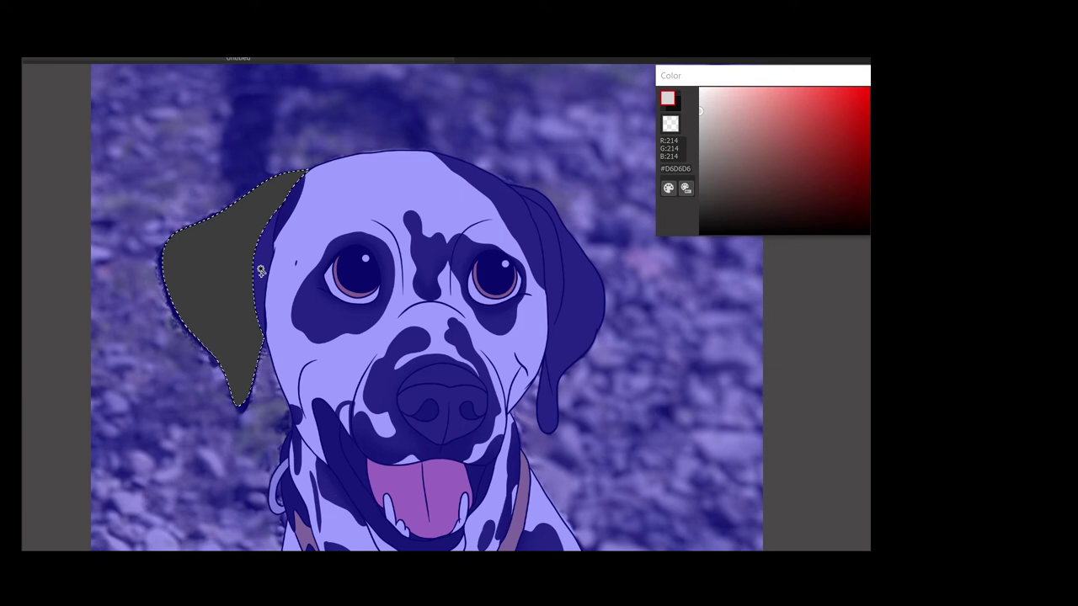
{"action": "left_click", "coordinate": [548, 249], "text": "shift"}
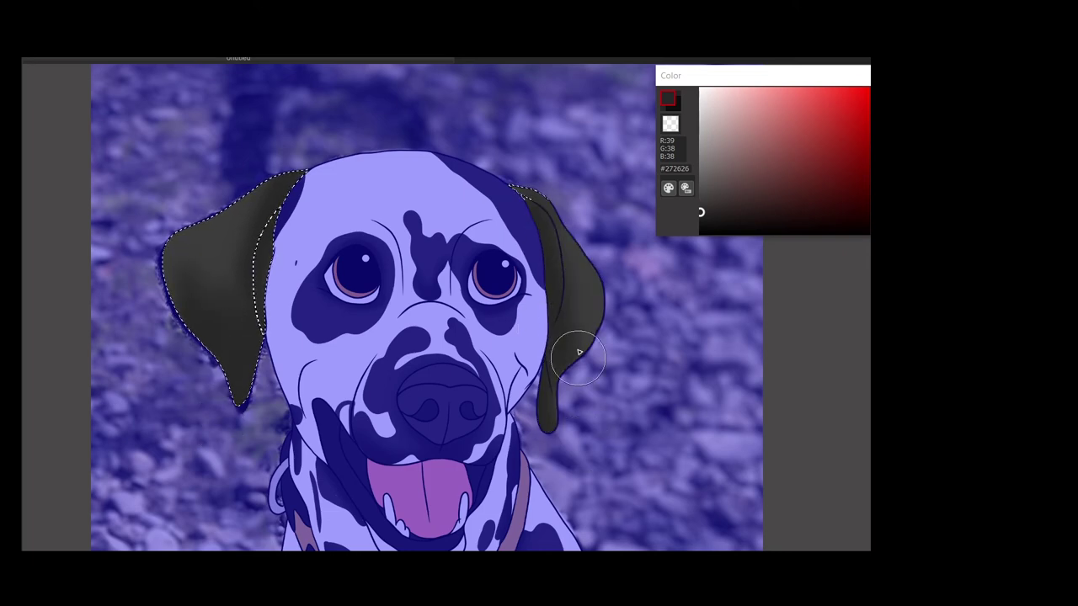
{"action": "scroll", "coordinate": [294, 241], "scroll_direction": "down", "scroll_amount": 1}
{"action": "left_click_drag", "start_coordinate": [445, 231], "coordinate": [412, 159]}
{"action": "scroll", "coordinate": [412, 159], "scroll_direction": "up", "scroll_amount": 1}
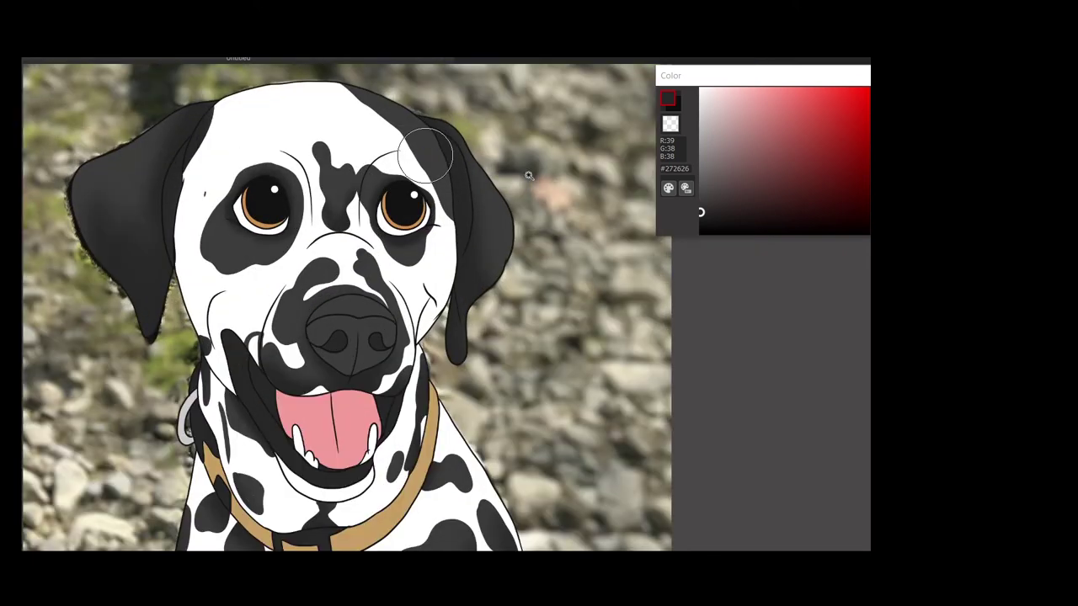
Hide the reference photo, select the head area and softly shade its white fur with #D6D6D6.
{"action": "left_click", "coordinate": [400, 95]}
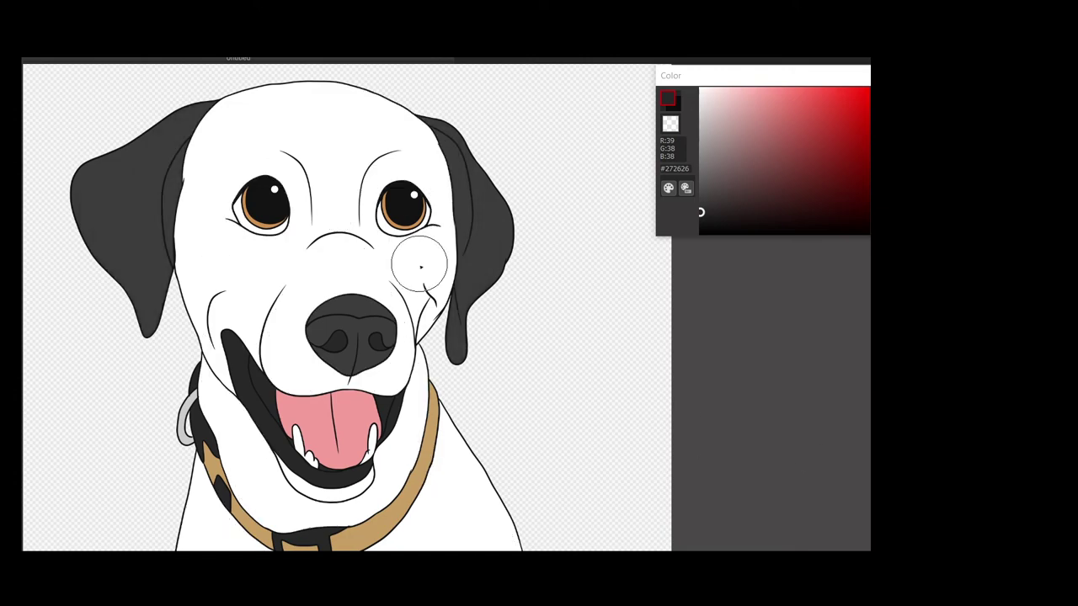
{"action": "left_click", "coordinate": [419, 260]}
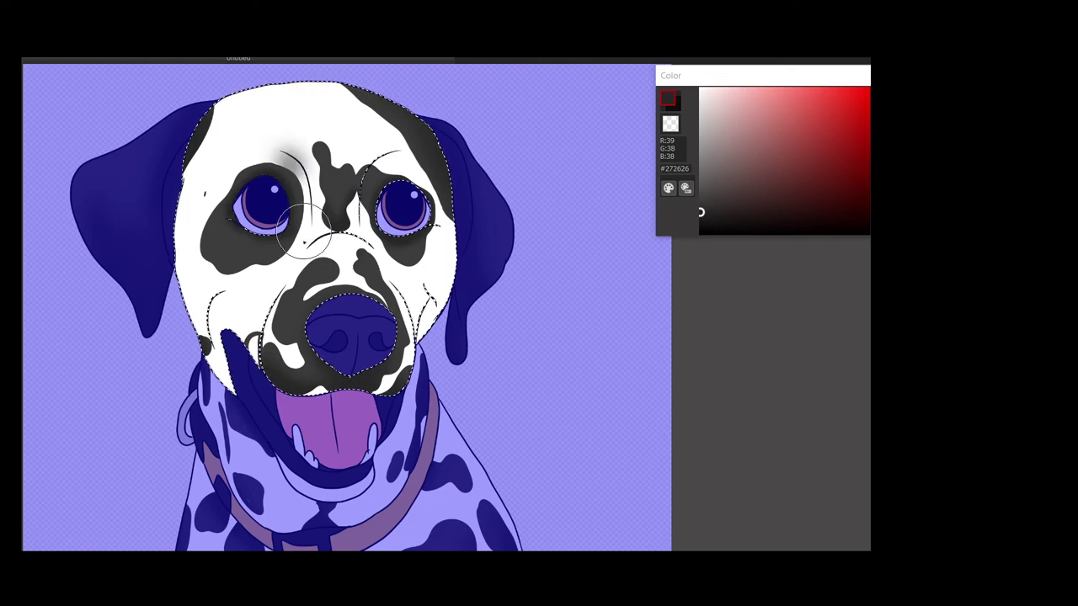
{"action": "left_click", "coordinate": [700, 110]}
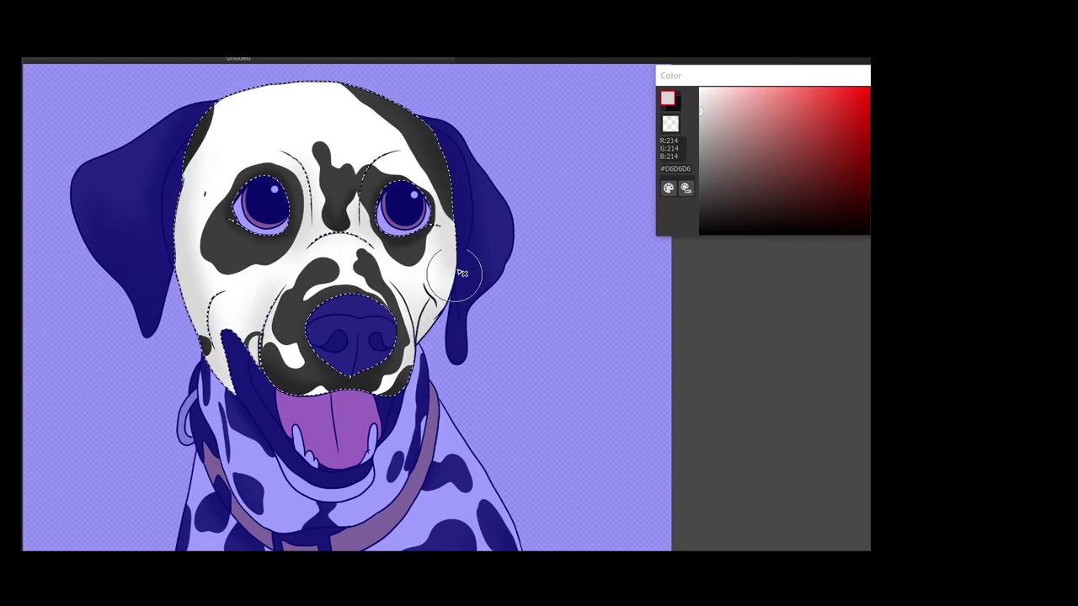
Tint the white gaps between the dark muzzle patches with soft pink #FFA49E.
{"action": "left_click", "coordinate": [764, 88]}
{"action": "left_click_drag", "start_coordinate": [286, 358], "coordinate": [389, 373]}
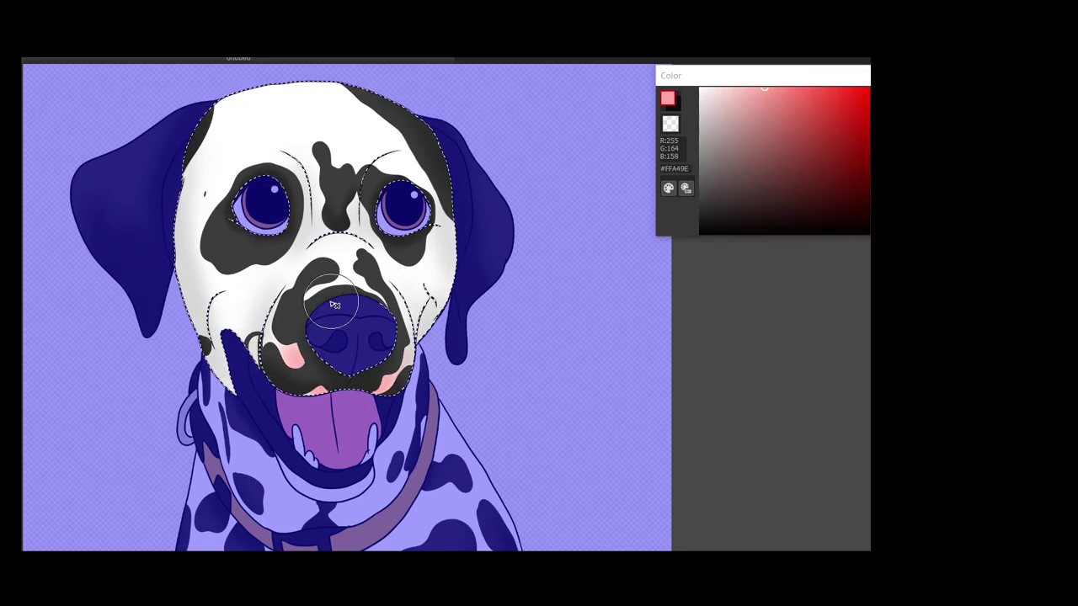
Softly shade the neck's white fur with #D6D6D6 and darken the chin strip below the mouth with #272626.
{"action": "left_click", "coordinate": [700, 110]}
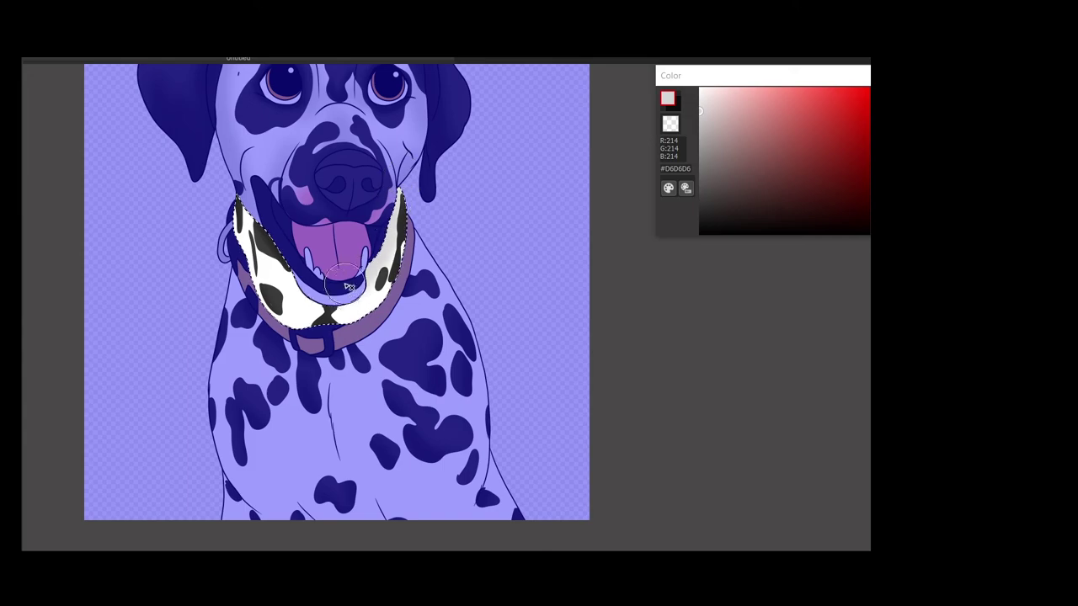
{"action": "key", "text": "ctrl+d"}
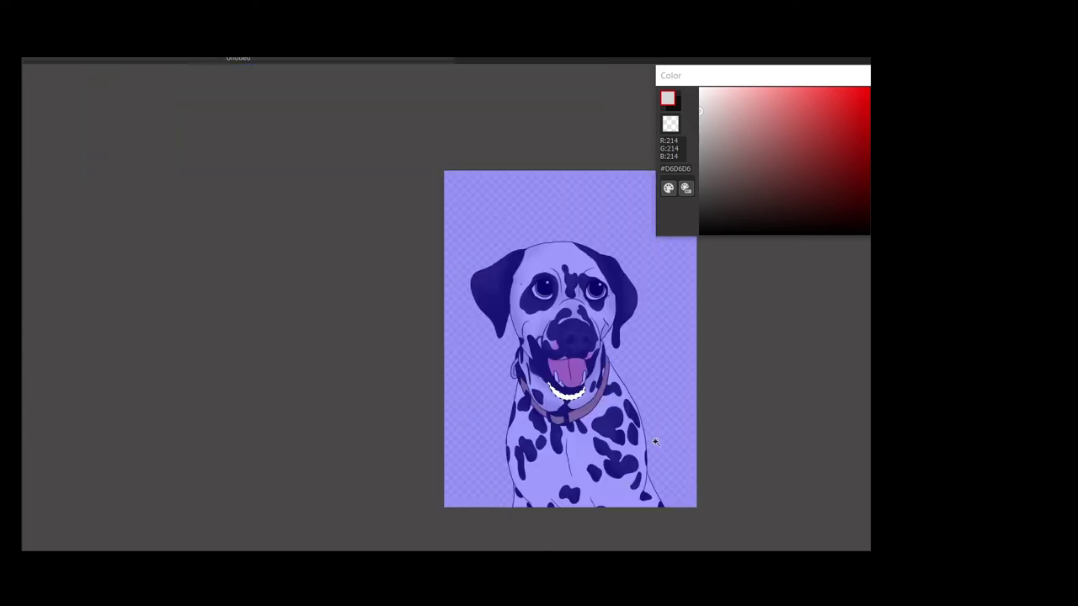
{"action": "scroll", "coordinate": [655, 442], "scroll_direction": "up", "scroll_amount": 5}
{"action": "left_click", "coordinate": [431, 299], "text": "alt"}
Select the body and softly shade its white fur below the collar and across the chest with #D6D6D6, then clear the selection.
{"action": "left_click", "coordinate": [394, 308]}
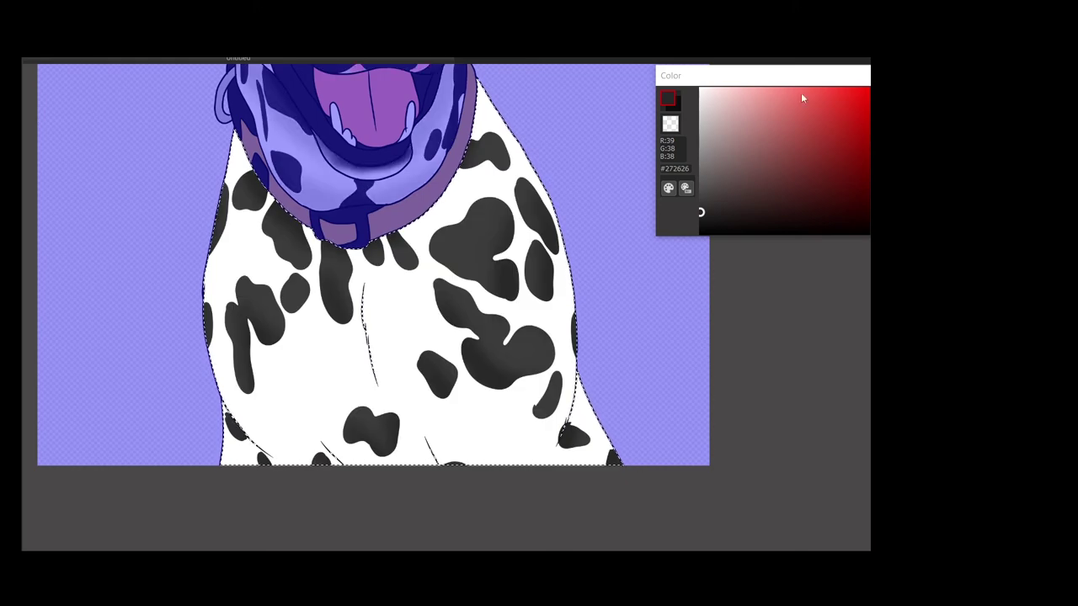
{"action": "left_click", "coordinate": [424, 291], "text": "alt"}
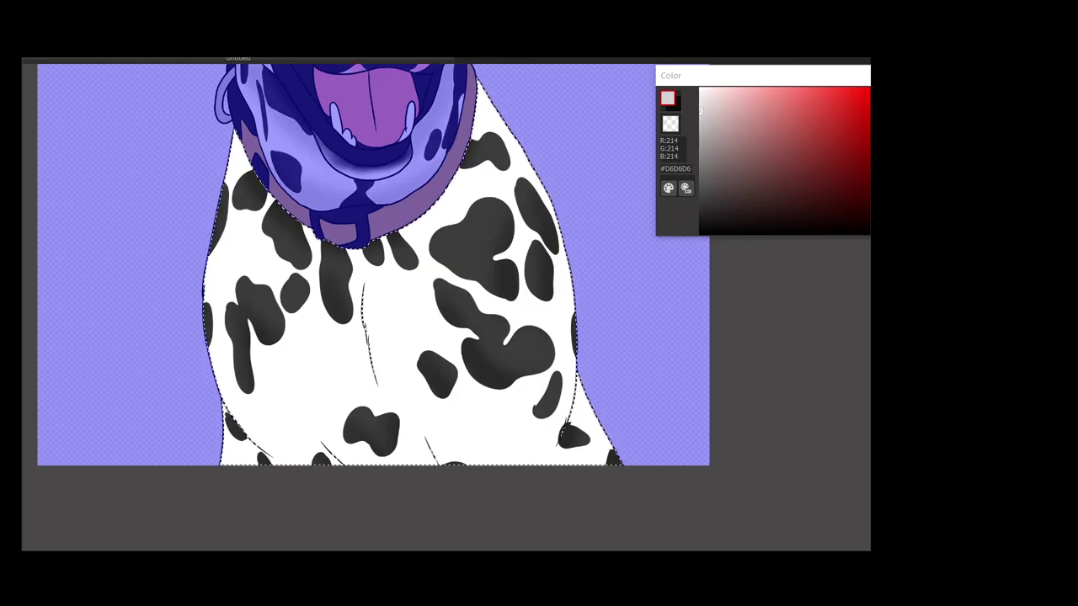
{"action": "left_click_drag", "start_coordinate": [581, 404], "coordinate": [494, 79]}
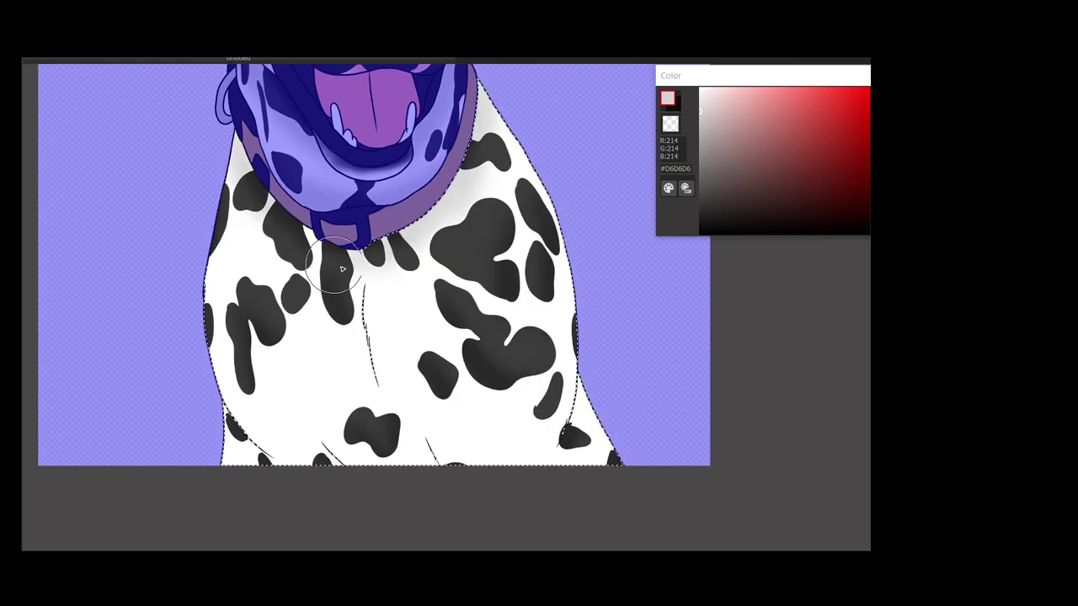
{"action": "left_click", "coordinate": [661, 414]}
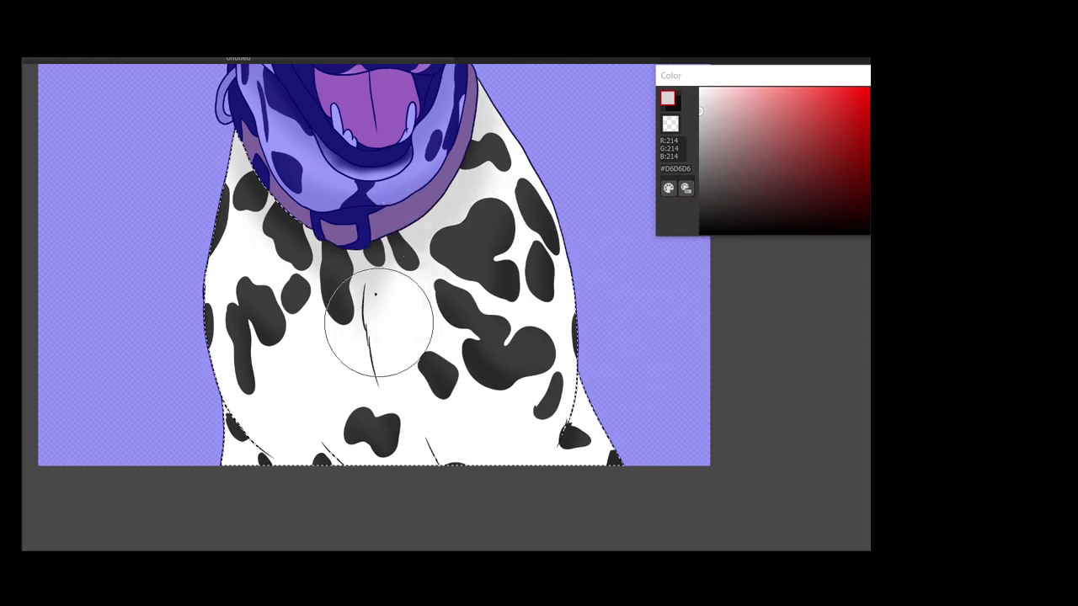
{"action": "mouse_move", "coordinate": [375, 295]}
{"action": "left_mouse_down"}
{"action": "mouse_move", "coordinate": [248, 233]}
{"action": "mouse_move", "coordinate": [385, 373]}
{"action": "left_mouse_up"}
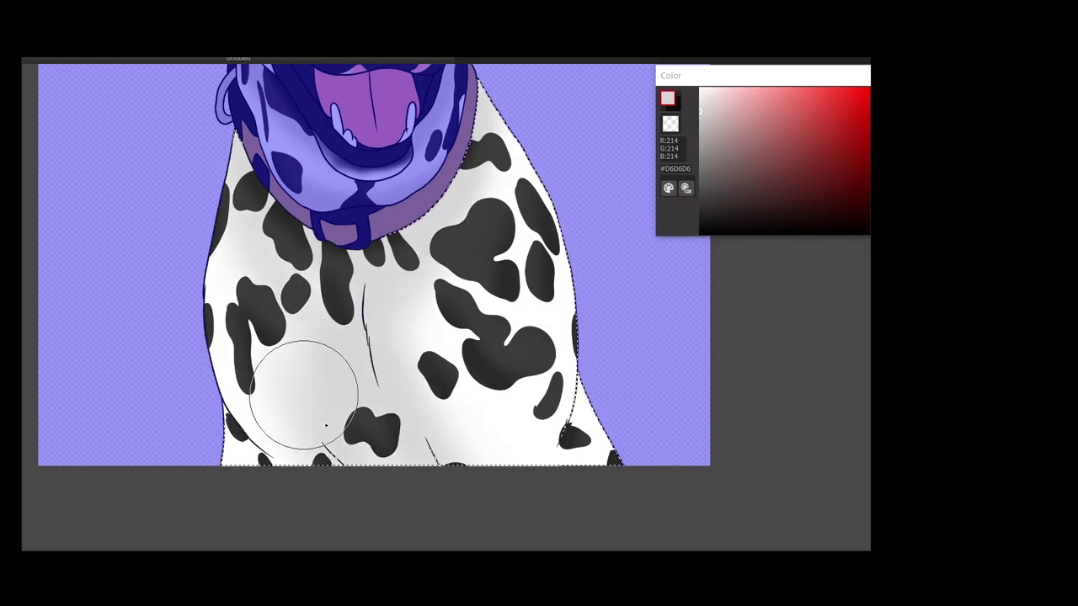
{"action": "mouse_move", "coordinate": [326, 425]}
{"action": "left_mouse_down"}
{"action": "mouse_move", "coordinate": [529, 405]}
{"action": "mouse_move", "coordinate": [517, 99]}
{"action": "mouse_move", "coordinate": [495, 389]}
{"action": "mouse_move", "coordinate": [385, 294]}
{"action": "left_mouse_up"}
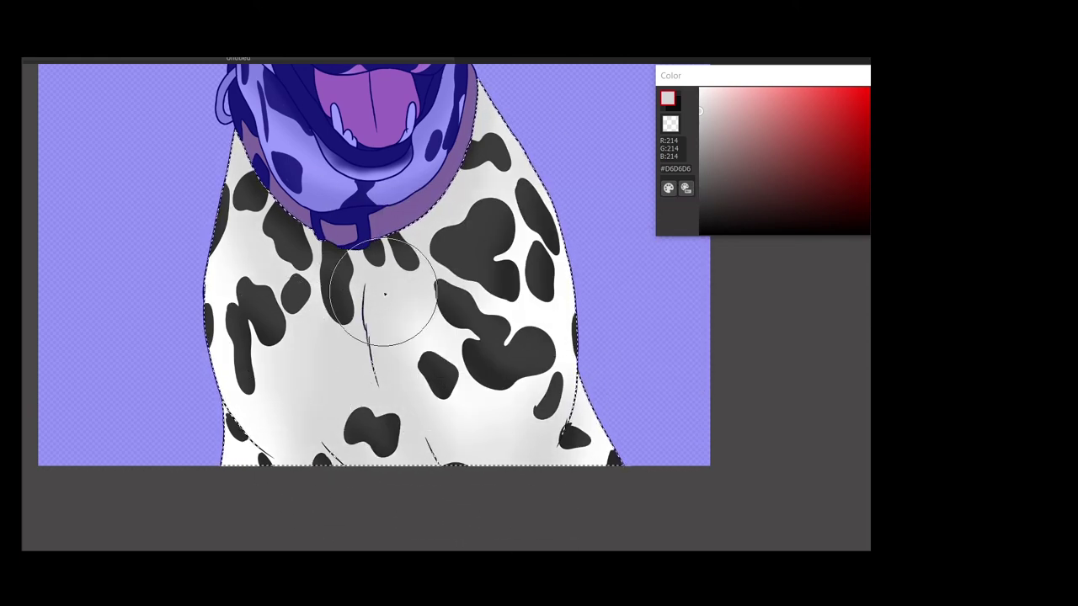
{"action": "key", "text": "ctrl+d"}
Select the front of the nose, paint a #FFFFFF highlight along its upper edge and clear the selection.
{"action": "scroll", "coordinate": [703, 443], "scroll_direction": "down", "scroll_amount": 5}
{"action": "scroll", "coordinate": [450, 296], "scroll_direction": "up", "scroll_amount": 8}
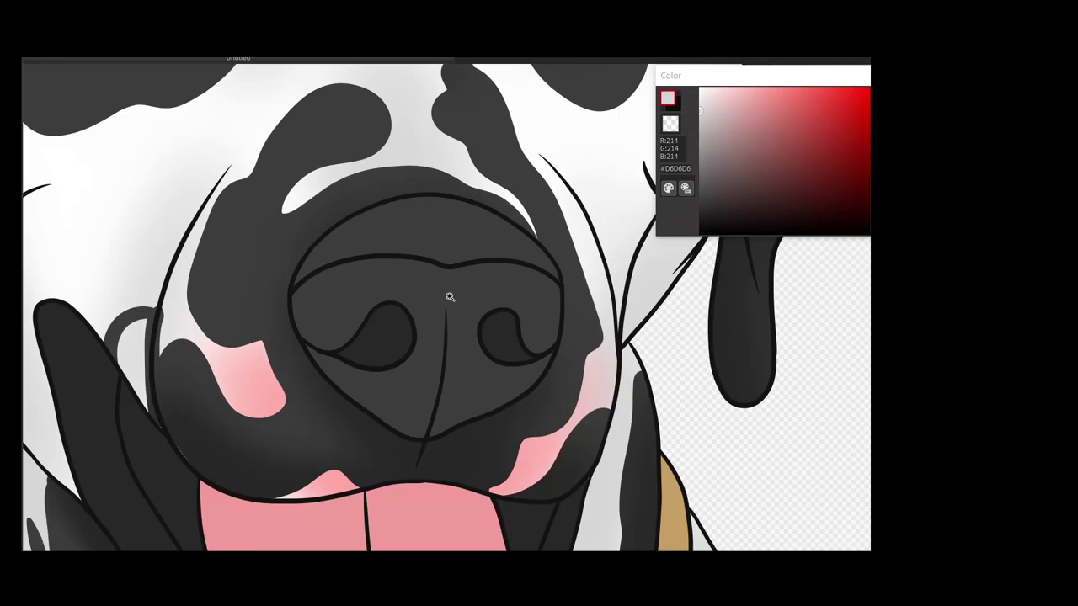
{"action": "left_click", "coordinate": [449, 296]}
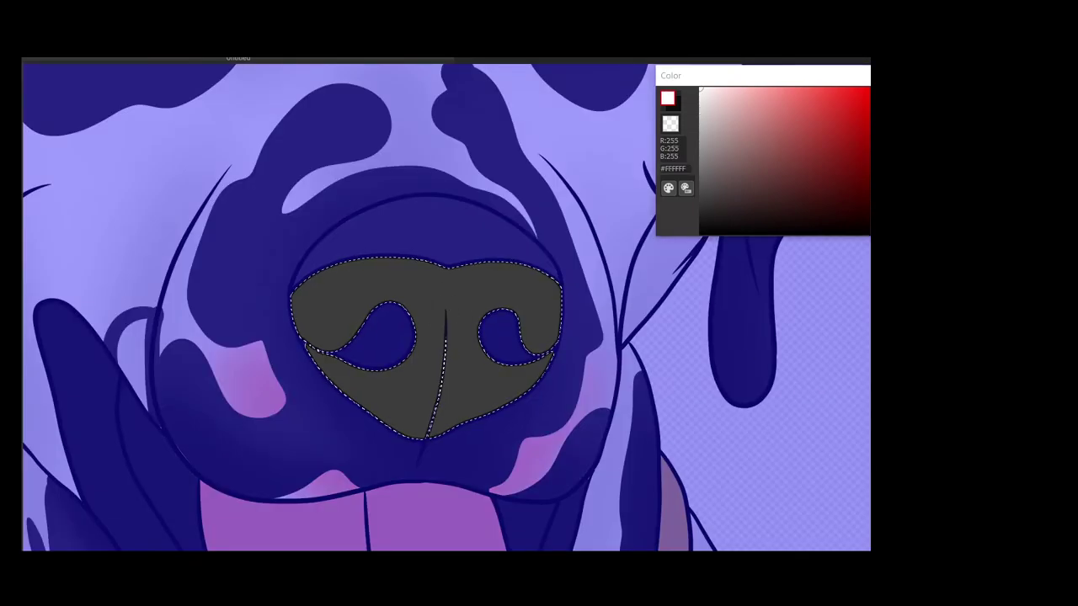
{"action": "left_click_drag", "start_coordinate": [573, 301], "coordinate": [521, 269]}
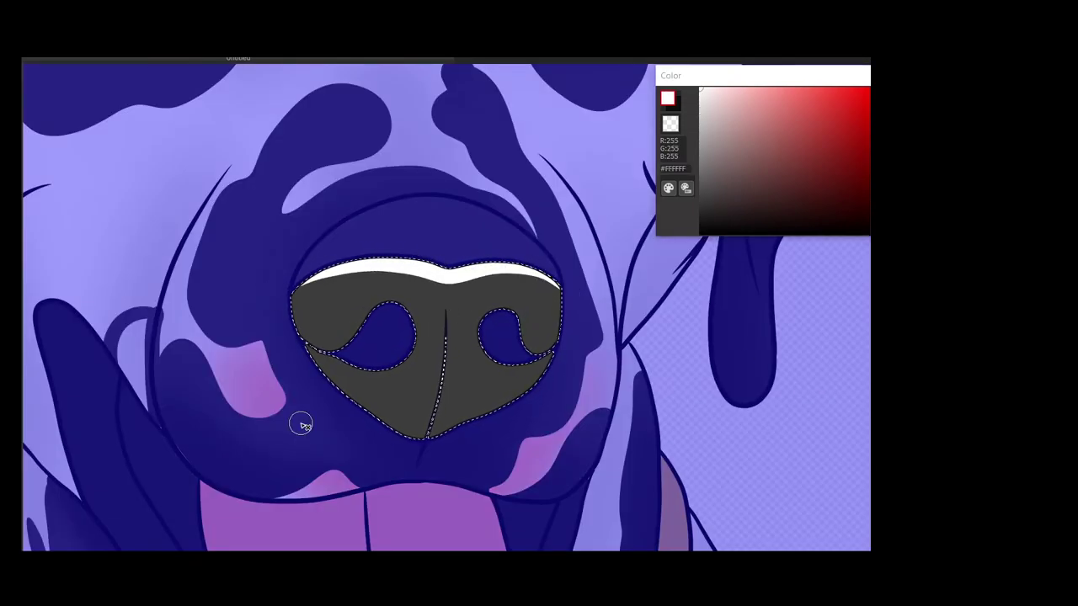
{"action": "key", "text": "ctrl+d"}
Select the top of the nose, brush a soft #FFFFFF glow along its lower edge and clear the selection.
{"action": "scroll", "coordinate": [303, 426], "scroll_direction": "down", "scroll_amount": 5}
{"action": "scroll", "coordinate": [402, 224], "scroll_direction": "up", "scroll_amount": 5}
{"action": "left_click", "coordinate": [401, 220]}
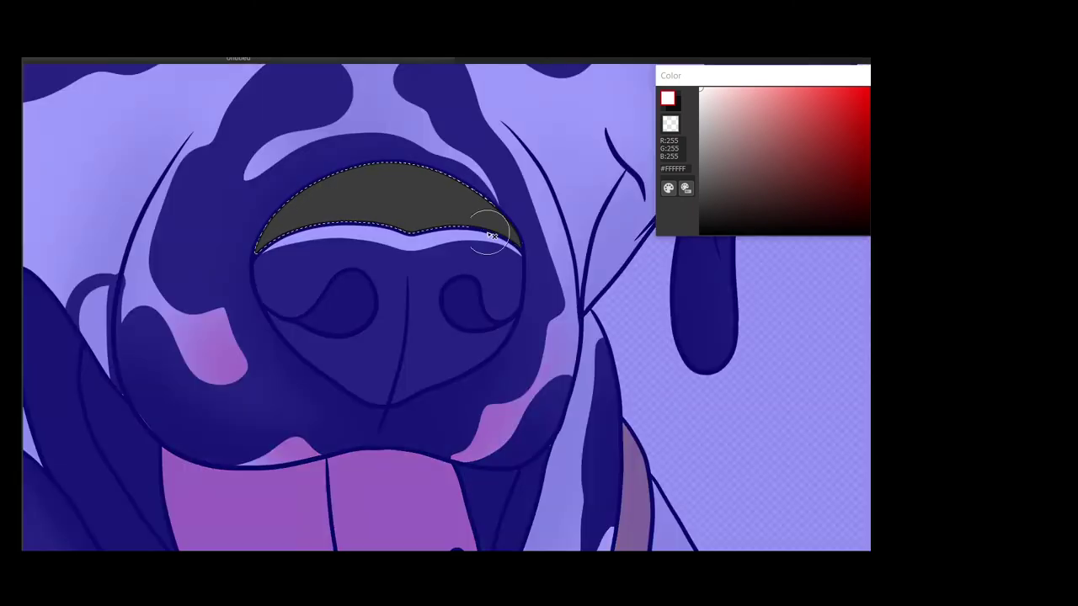
{"action": "key", "text": "ctrl+d"}
{"action": "scroll", "coordinate": [547, 254], "scroll_direction": "down", "scroll_amount": 5}
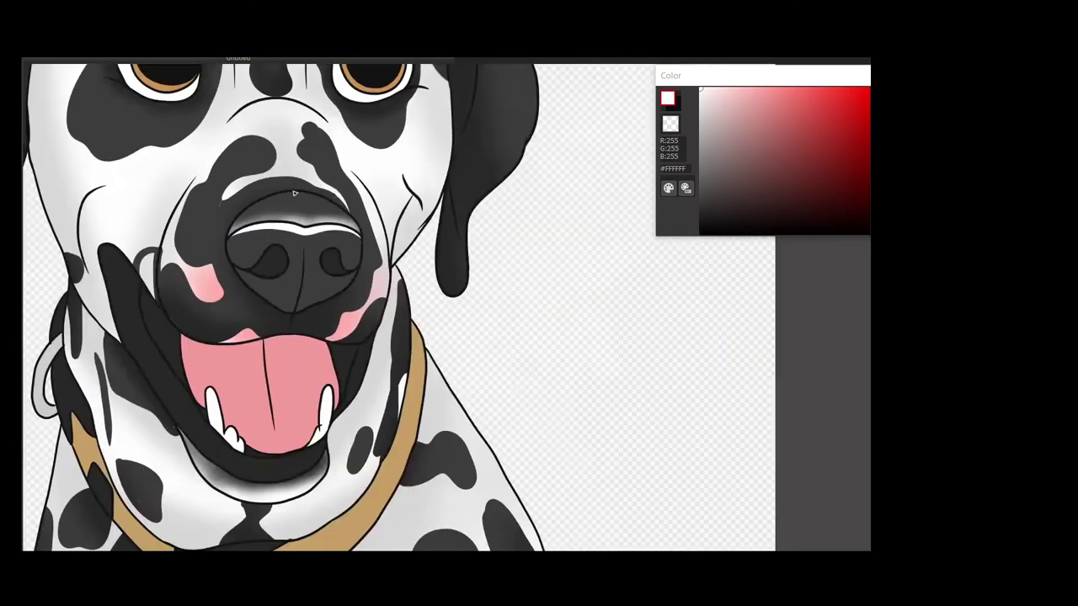
Select the tongue, softly shade its upper part below the muzzle with #B97978 and clear the selection.
{"action": "scroll", "coordinate": [373, 258], "scroll_direction": "up", "scroll_amount": 1}
{"action": "left_click", "coordinate": [374, 258]}
{"action": "scroll", "coordinate": [378, 291], "scroll_direction": "up", "scroll_amount": 4}
{"action": "left_click", "coordinate": [761, 99]}
{"action": "left_click", "coordinate": [758, 128]}
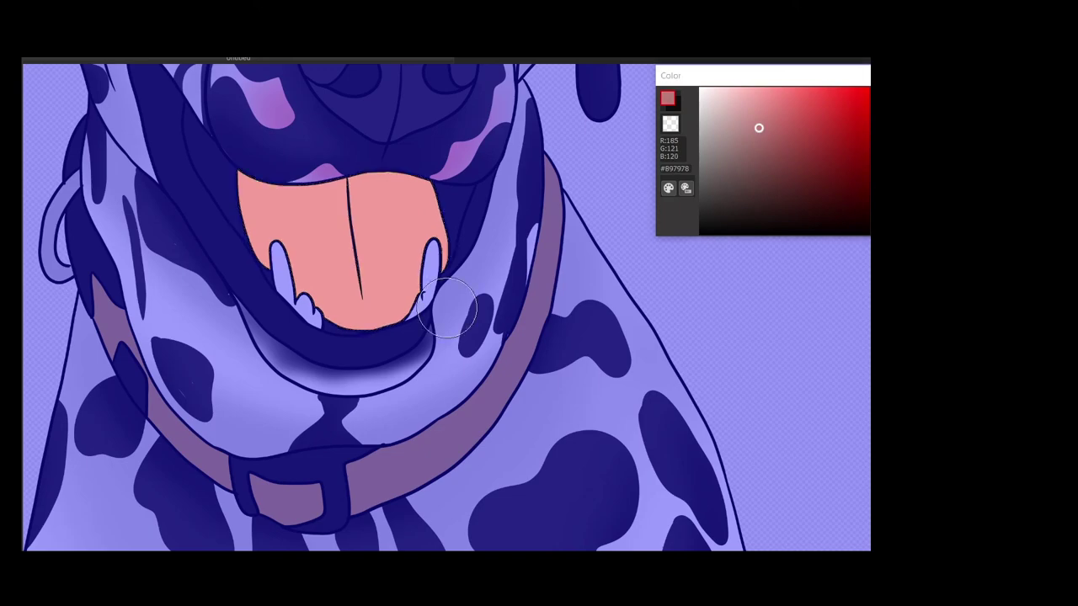
{"action": "mouse_move", "coordinate": [278, 181]}
{"action": "left_mouse_down"}
{"action": "mouse_move", "coordinate": [392, 157]}
{"action": "mouse_move", "coordinate": [222, 224]}
{"action": "mouse_move", "coordinate": [463, 268]}
{"action": "left_mouse_up"}
{"action": "key", "text": "ctrl+d"}
{"action": "scroll", "coordinate": [462, 268], "scroll_direction": "down", "scroll_amount": 5}
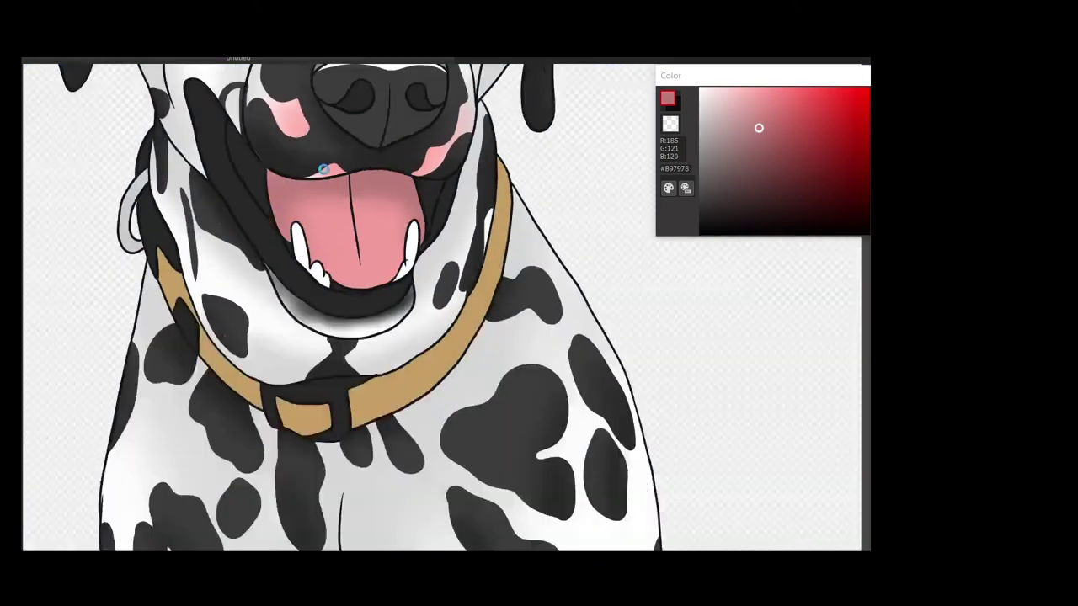
Select the tan collar sections, softly shade them with #A38151 and clear the selection.
{"action": "scroll", "coordinate": [192, 231], "scroll_direction": "up", "scroll_amount": 5}
{"action": "left_click", "coordinate": [192, 232]}
{"action": "scroll", "coordinate": [192, 231], "scroll_direction": "down", "scroll_amount": 5}
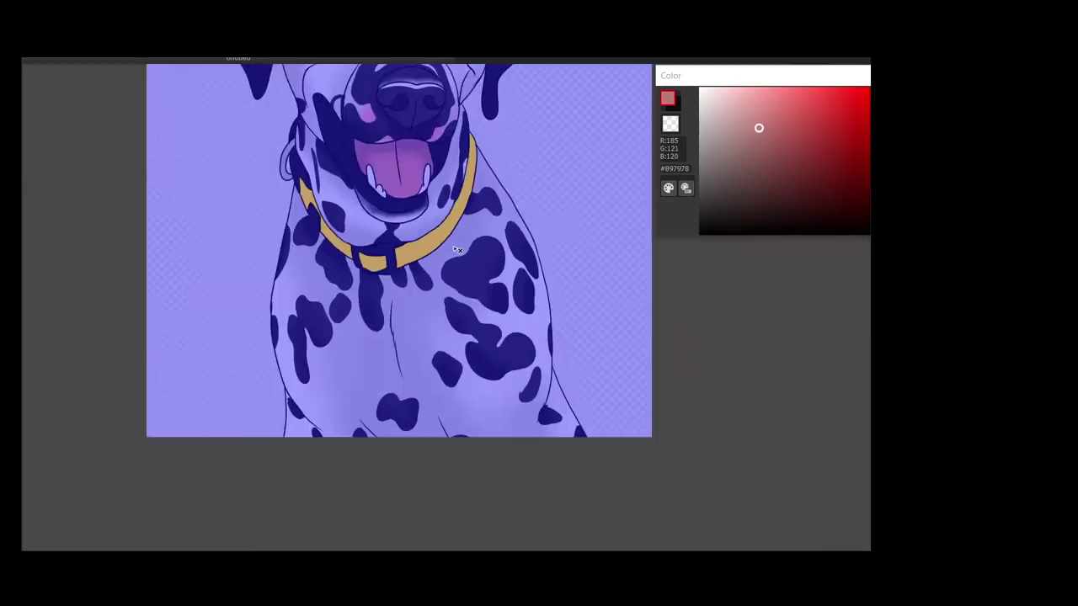
{"action": "scroll", "coordinate": [211, 227], "scroll_direction": "up", "scroll_amount": 5}
{"action": "left_click", "coordinate": [206, 227], "text": "alt"}
{"action": "left_click", "coordinate": [668, 99]}
{"action": "left_click", "coordinate": [664, 392]}
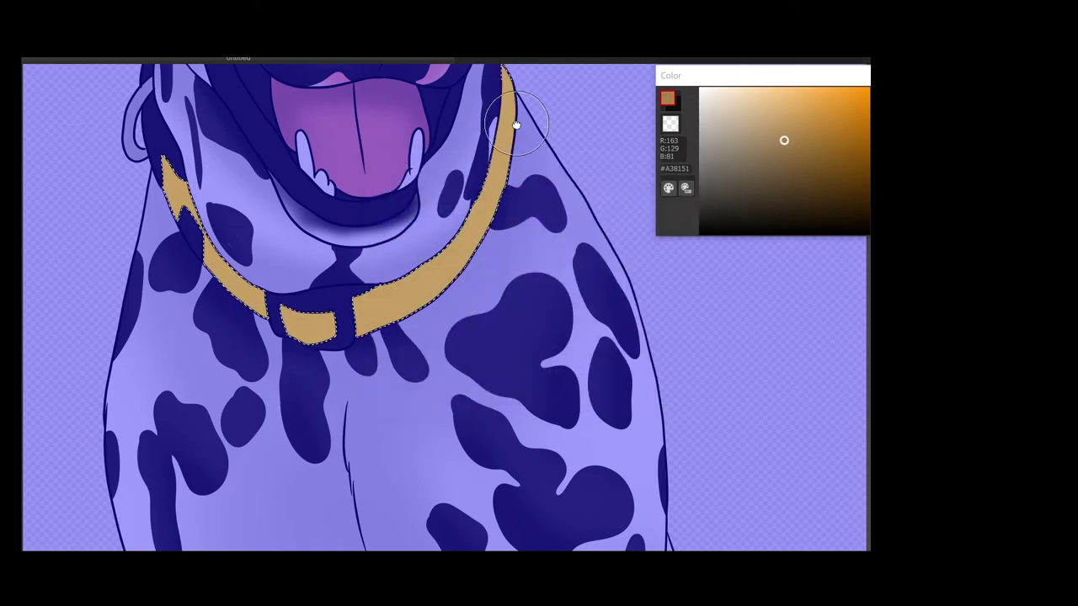
{"action": "left_click_drag", "start_coordinate": [512, 120], "coordinate": [525, 173]}
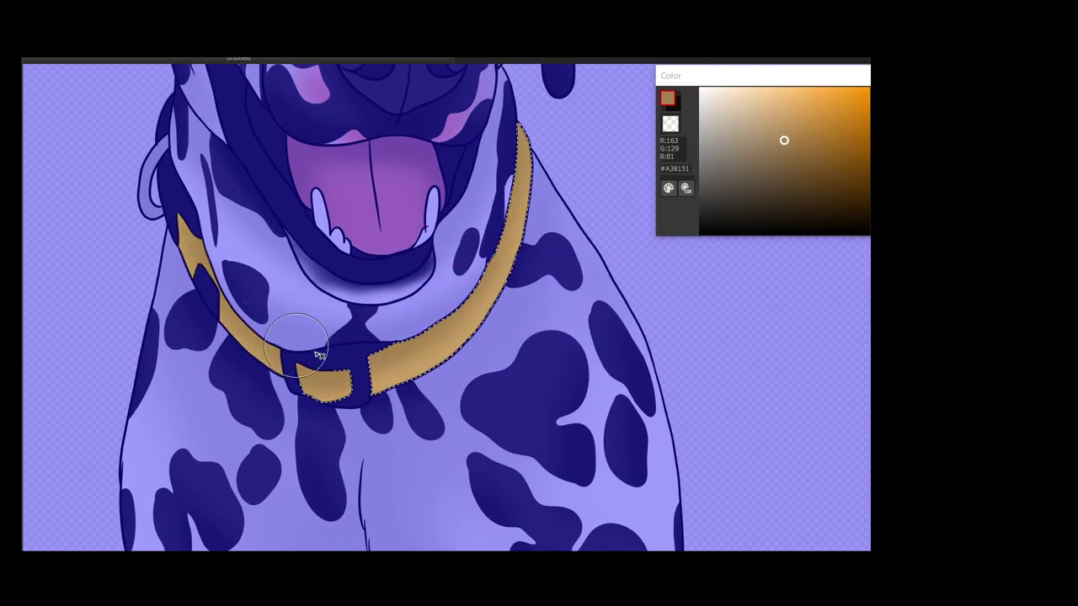
{"action": "key", "text": "ctrl+d"}
Select both irises, brush soft #FFB061 highlights along their lower curves and clear the selection.
{"action": "scroll", "coordinate": [297, 370], "scroll_direction": "down", "scroll_amount": 5}
{"action": "scroll", "coordinate": [465, 131], "scroll_direction": "up", "scroll_amount": 6}
{"action": "scroll", "coordinate": [362, 223], "scroll_direction": "up", "scroll_amount": 2}
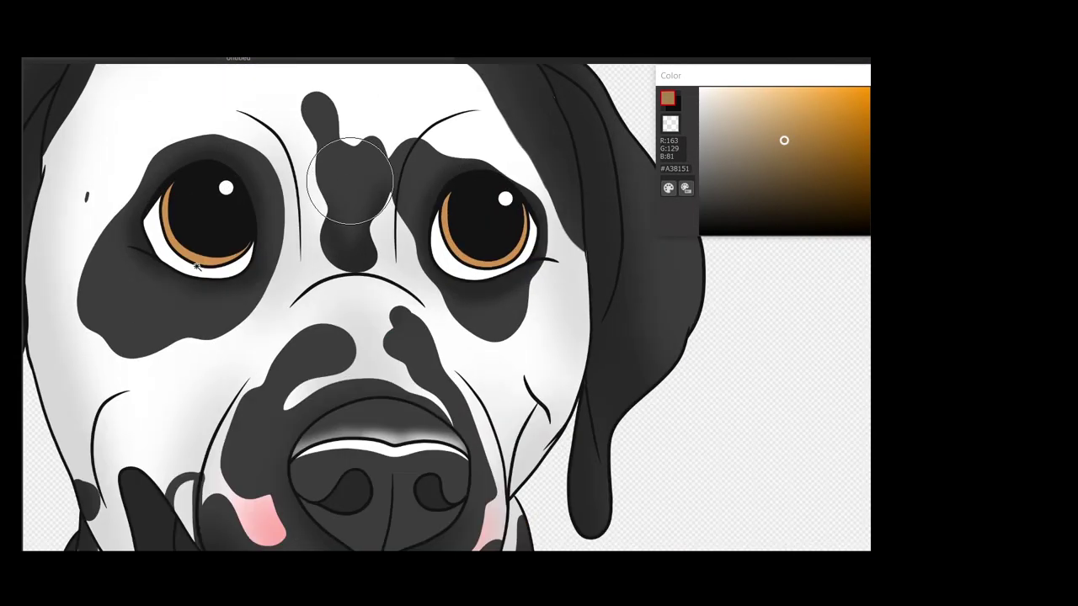
{"action": "left_click", "coordinate": [446, 240]}
{"action": "scroll", "coordinate": [451, 267], "scroll_direction": "up", "scroll_amount": 2}
{"action": "left_click", "coordinate": [669, 187]}
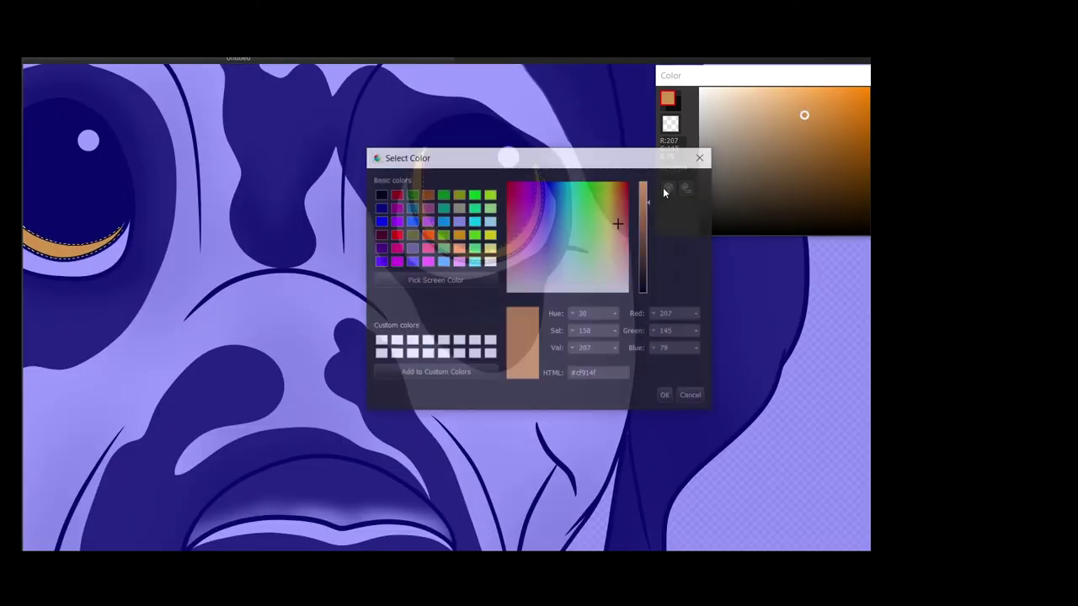
{"action": "left_click", "coordinate": [666, 394]}
{"action": "left_click", "coordinate": [510, 261]}
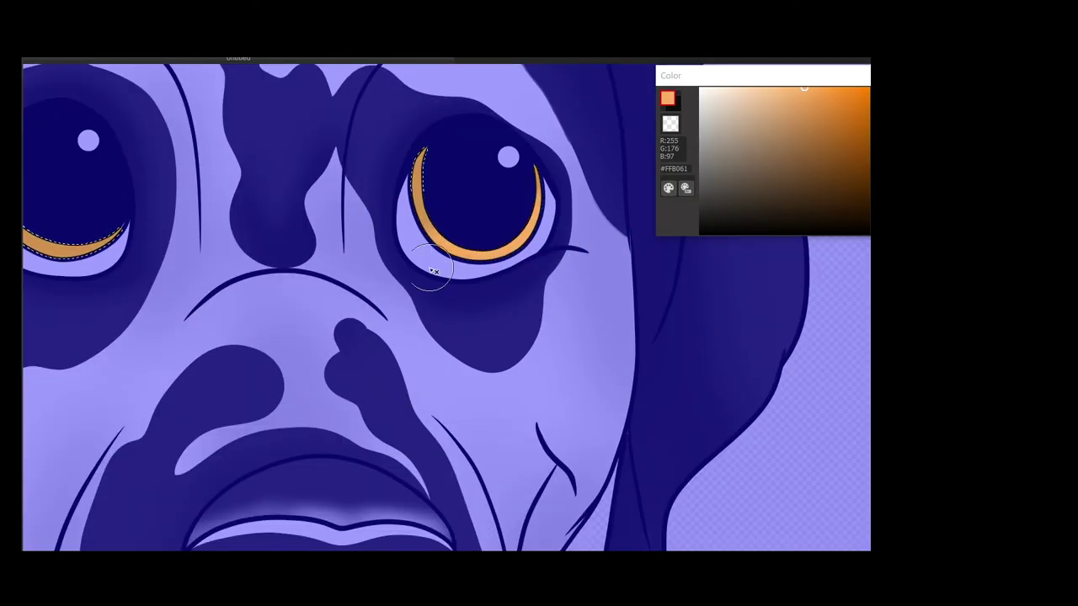
{"action": "scroll", "coordinate": [433, 277], "scroll_direction": "down", "scroll_amount": 2}
{"action": "key", "text": "ctrl+d"}
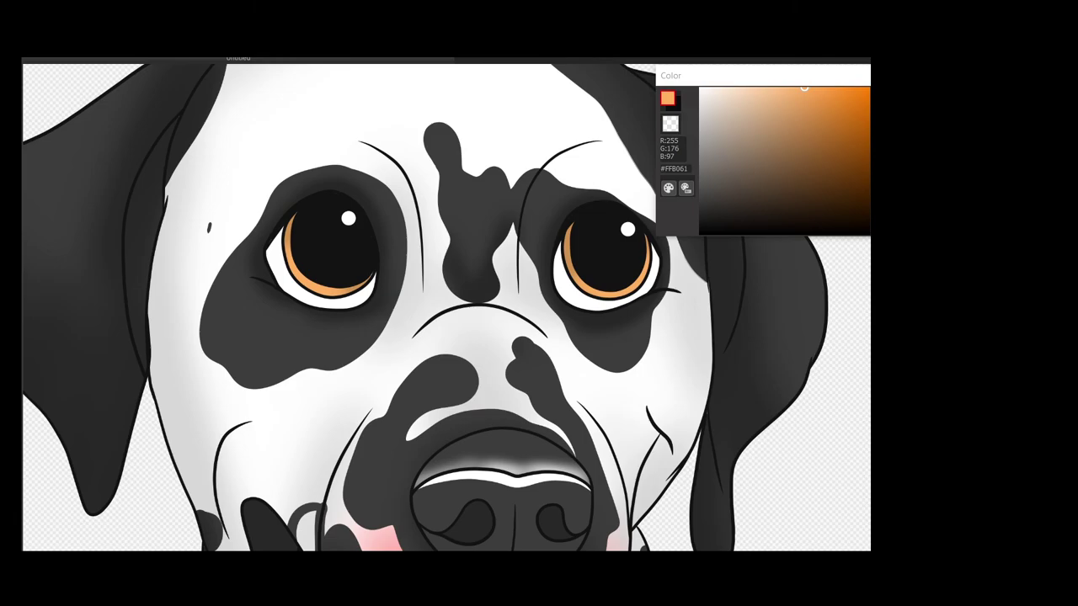
{"action": "scroll", "coordinate": [447, 307], "scroll_direction": "down", "scroll_amount": 3}
{"action": "scroll", "coordinate": [506, 253], "scroll_direction": "up", "scroll_amount": 3}
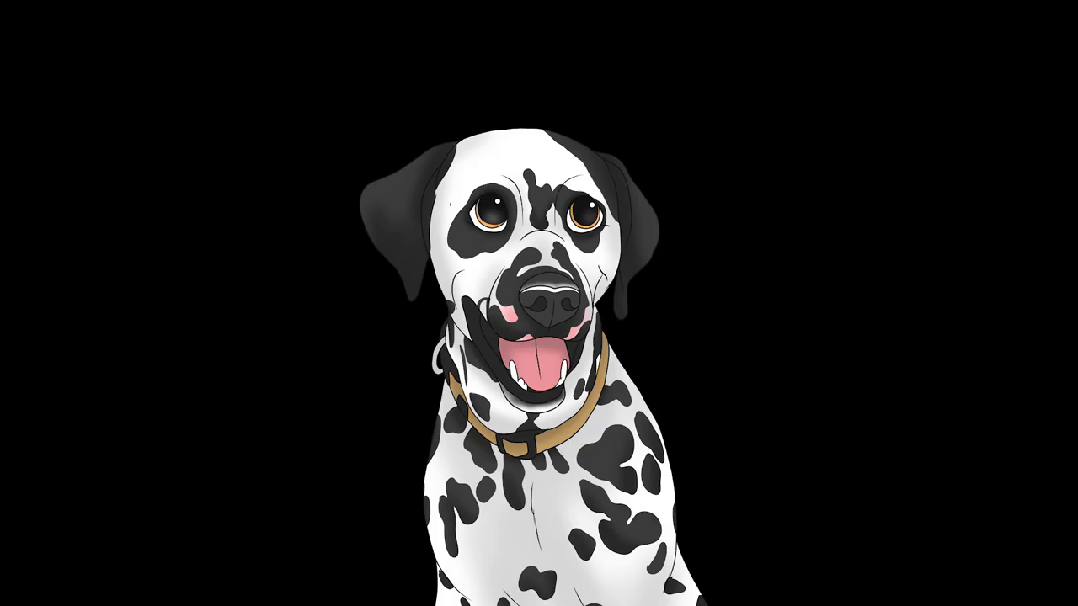